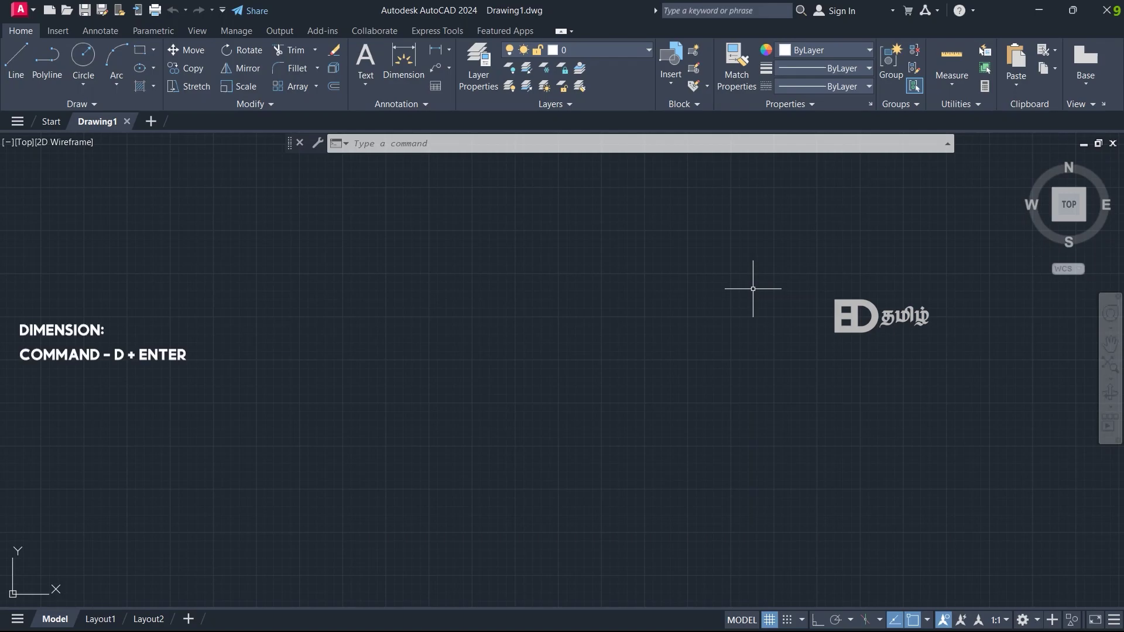
- Open the Standard dimension style for modification from the Dimension Style Manager
{"action": "type", "text": "d"}
{"action": "key", "text": "Return"}
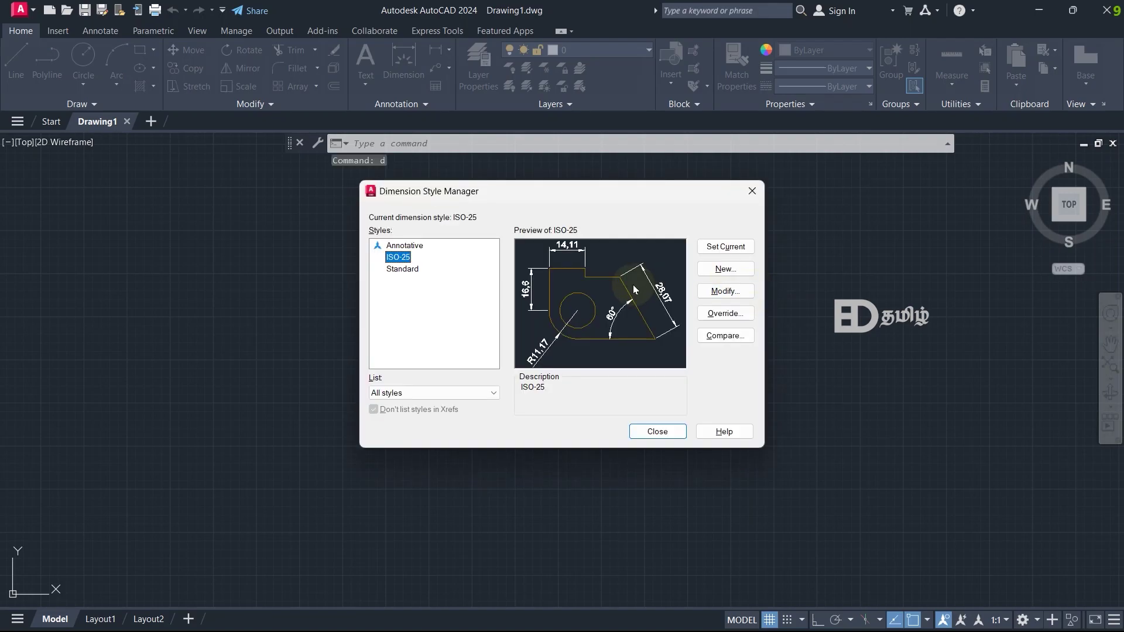
{"action": "left_click", "coordinate": [408, 271]}
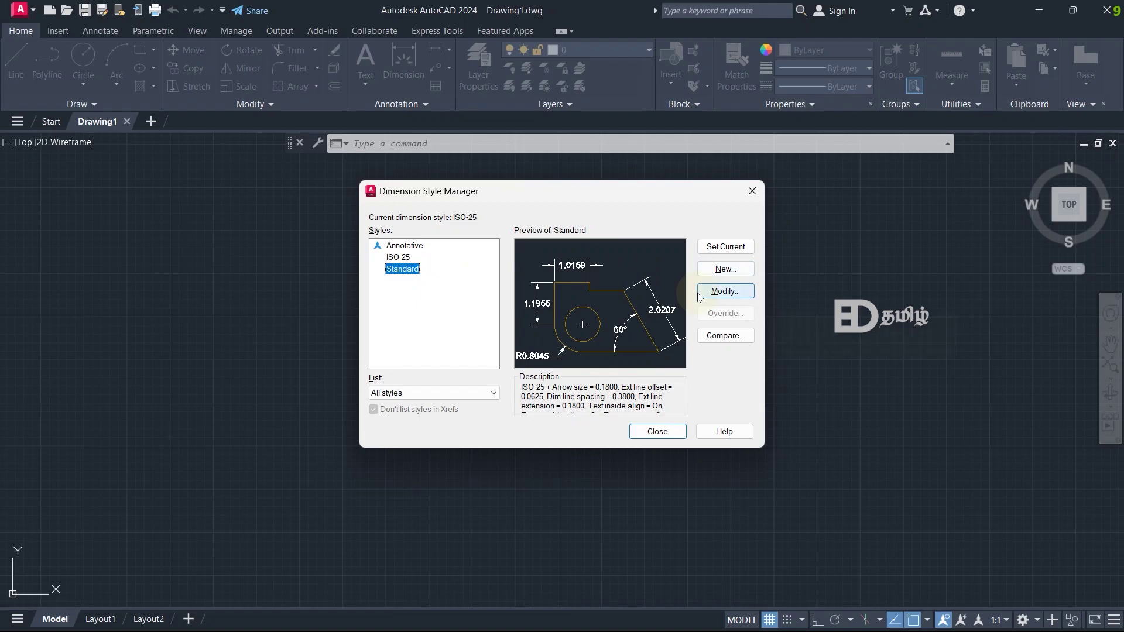
{"action": "left_click", "coordinate": [739, 292]}
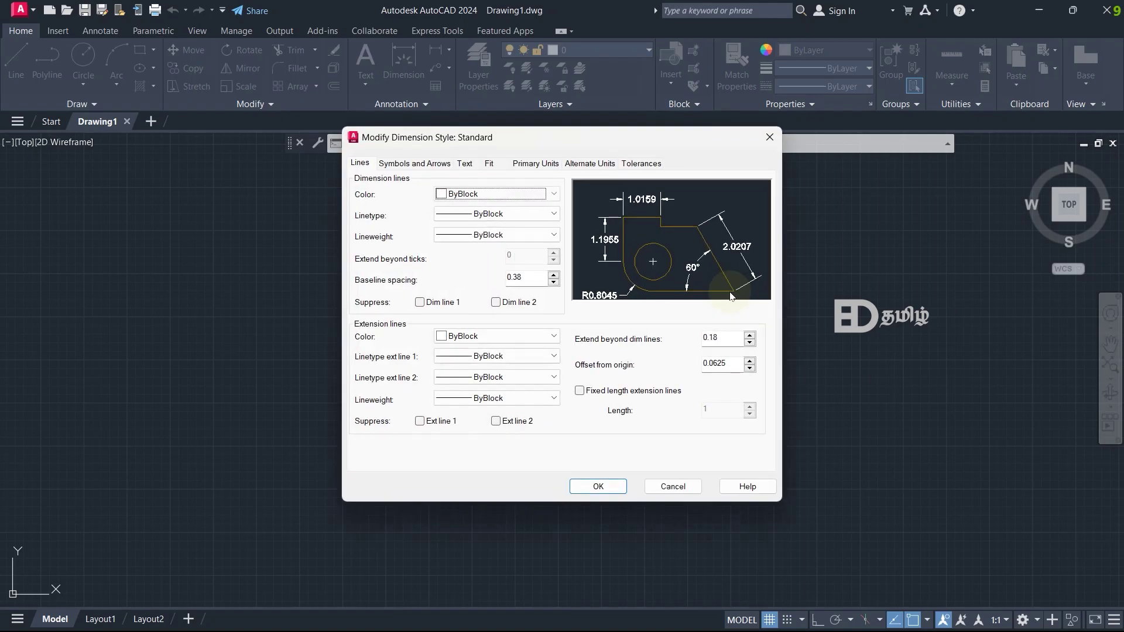
- Set the arrow size of the Standard dimension style to 10
{"action": "left_click", "coordinate": [410, 167]}
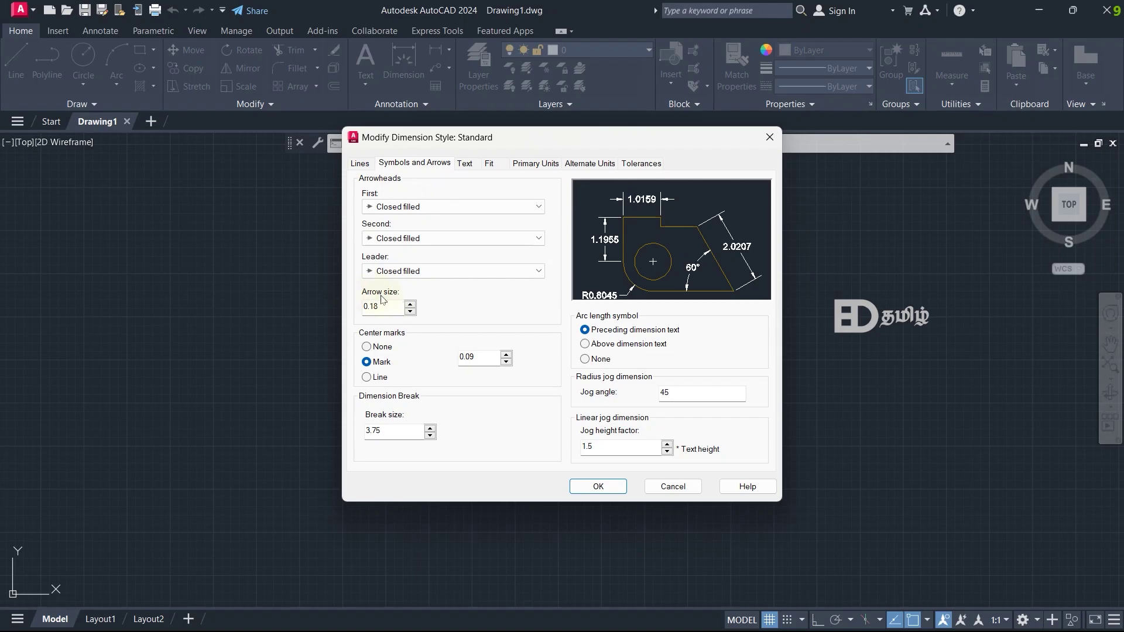
{"action": "left_click_drag", "start_coordinate": [382, 306], "coordinate": [351, 310]}
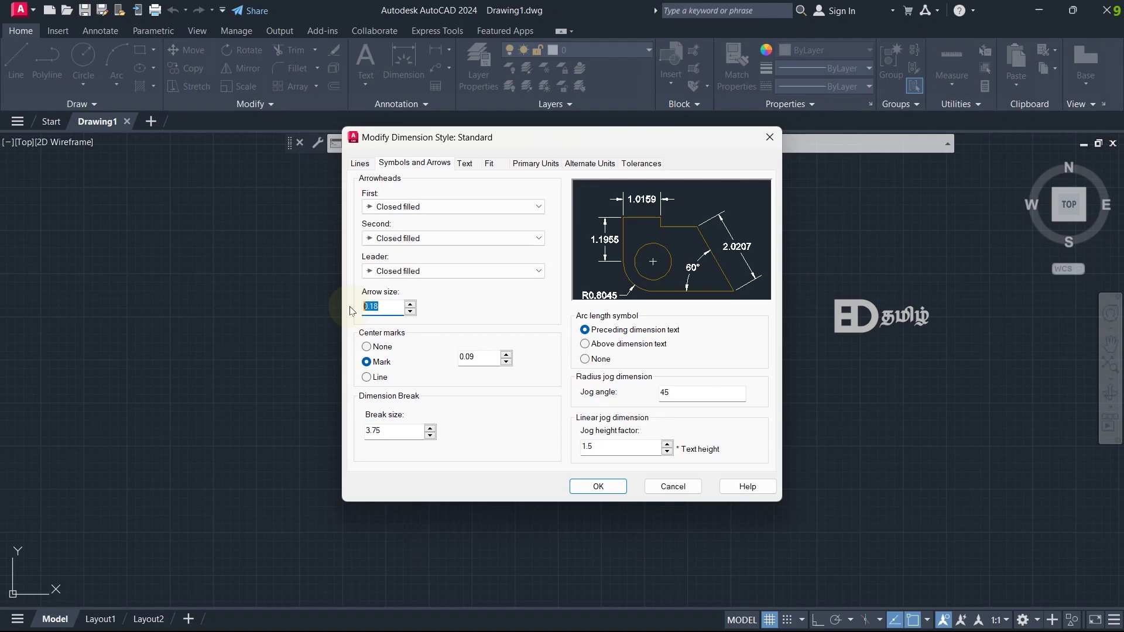
{"action": "left_click", "coordinate": [389, 308]}
{"action": "key", "text": "BackSpace"}
{"action": "key", "text": "BackSpace"}
{"action": "key", "text": "BackSpace"}
{"action": "key", "text": "BackSpace"}
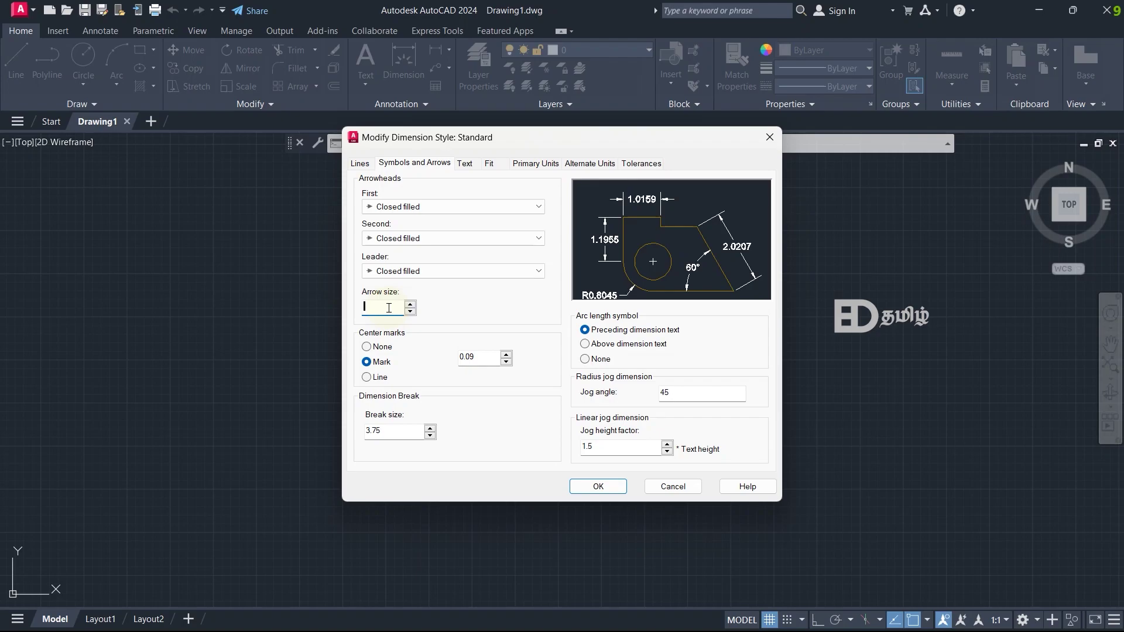
{"action": "type", "text": "10"}
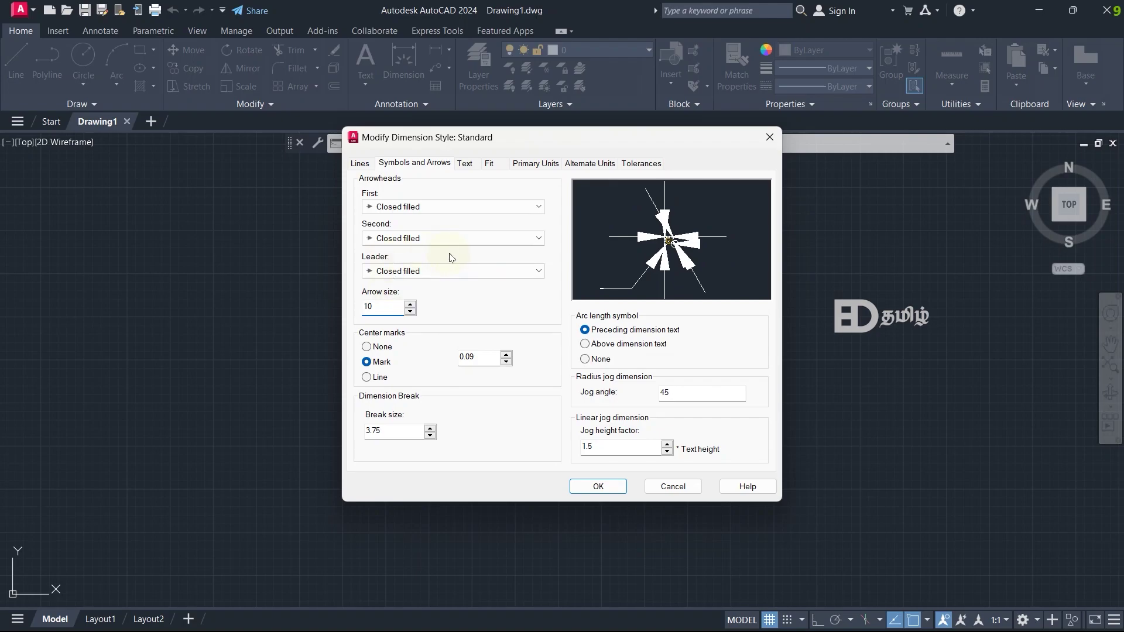
- Set the Standard style's text height to 10 and make it the current dimension style
{"action": "left_click", "coordinate": [465, 164]}
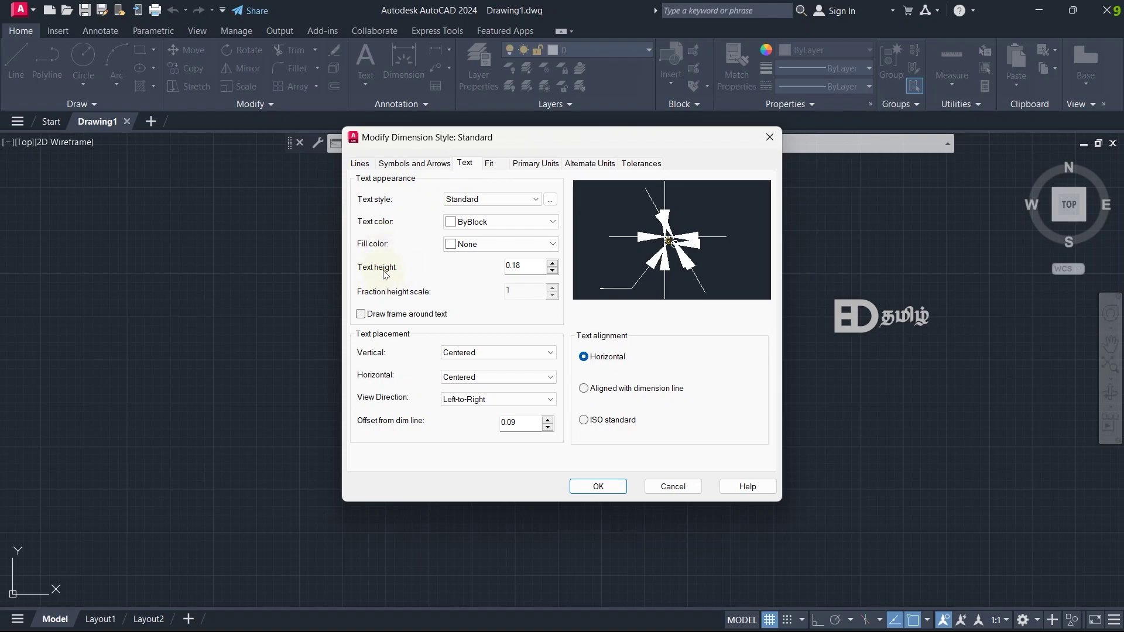
{"action": "left_click_drag", "start_coordinate": [527, 266], "coordinate": [486, 270]}
{"action": "type", "text": "10"}
{"action": "left_click", "coordinate": [598, 486]}
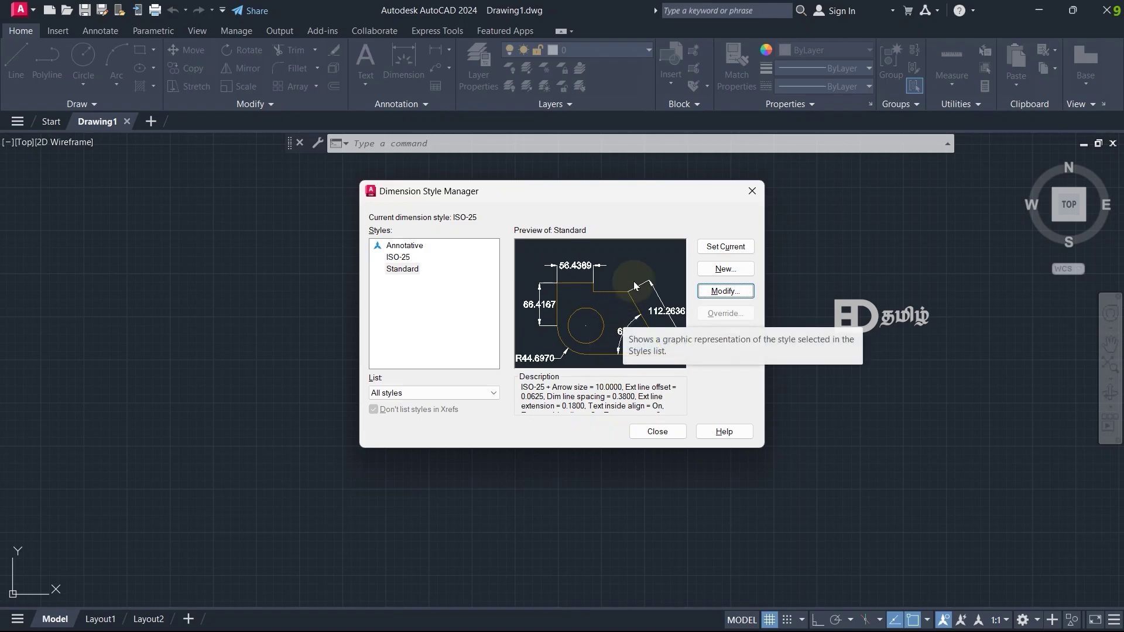
{"action": "left_click", "coordinate": [726, 248]}
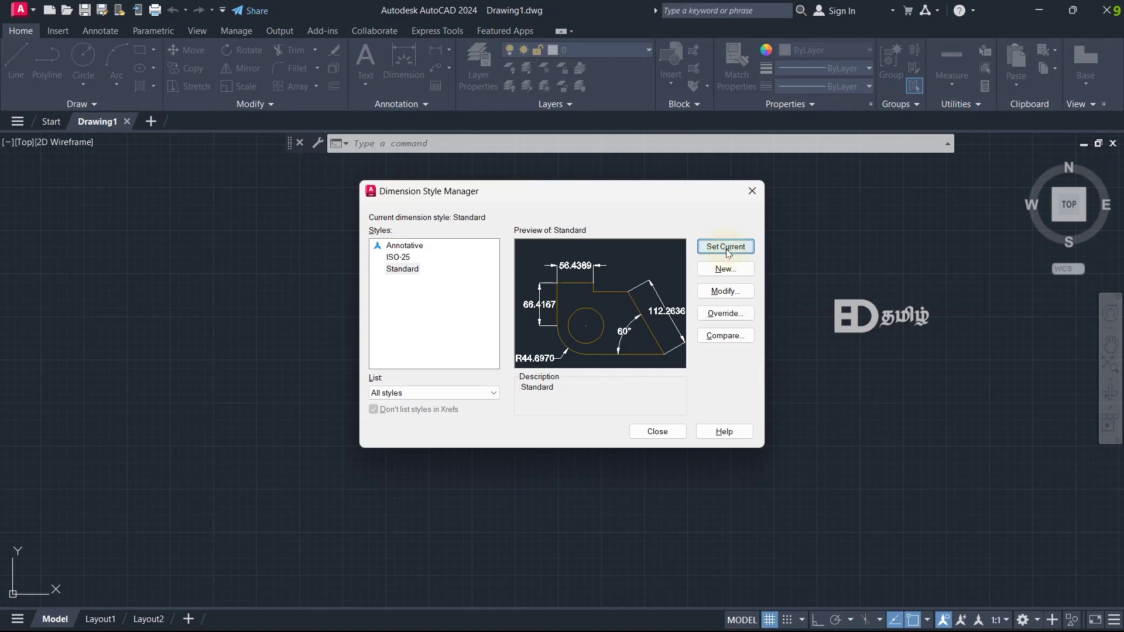
{"action": "left_click", "coordinate": [657, 432]}
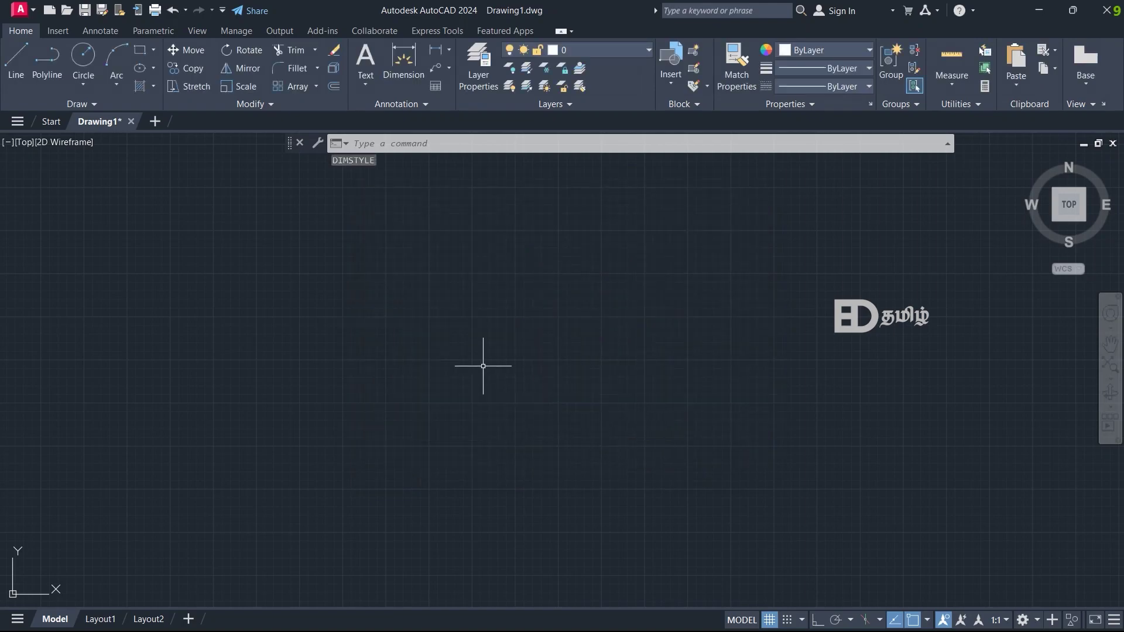
- Draw a horizontal line about 1289 units long in the empty drawing with Ortho on
{"action": "type", "text": "1"}
{"action": "key", "text": "Return"}
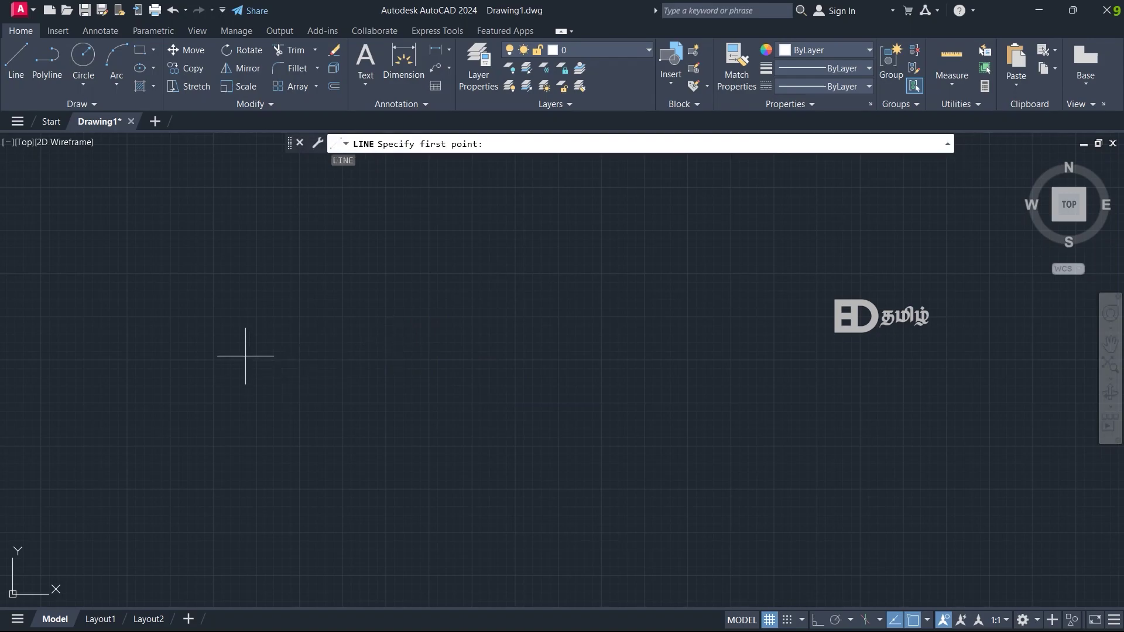
{"action": "left_click", "coordinate": [265, 335]}
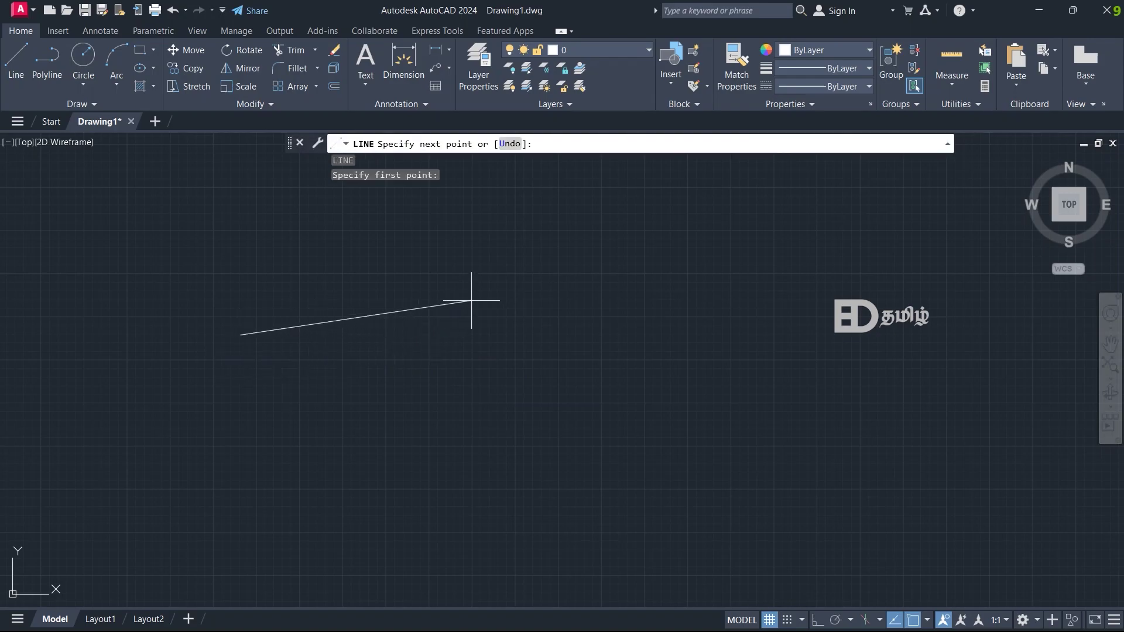
{"action": "key", "text": "F8"}
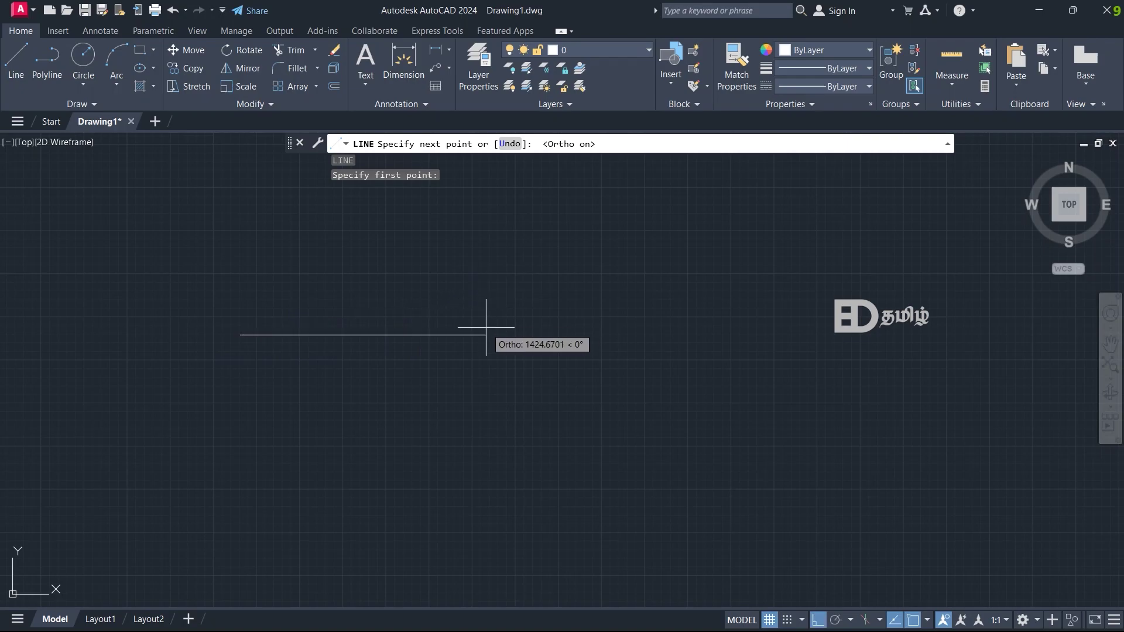
{"action": "left_click", "coordinate": [463, 336]}
{"action": "key", "text": "Escape"}
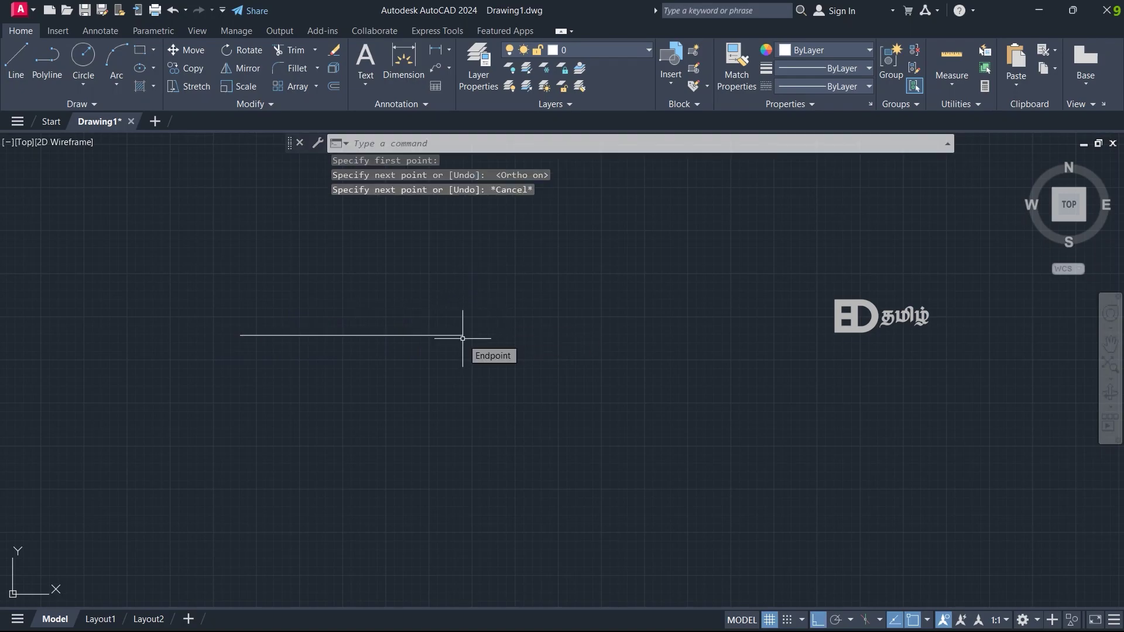
- Add a linear dimension between the two endpoints of the horizontal line, placed below it
{"action": "middle_click_drag", "start_coordinate": [365, 347], "coordinate": [502, 359]}
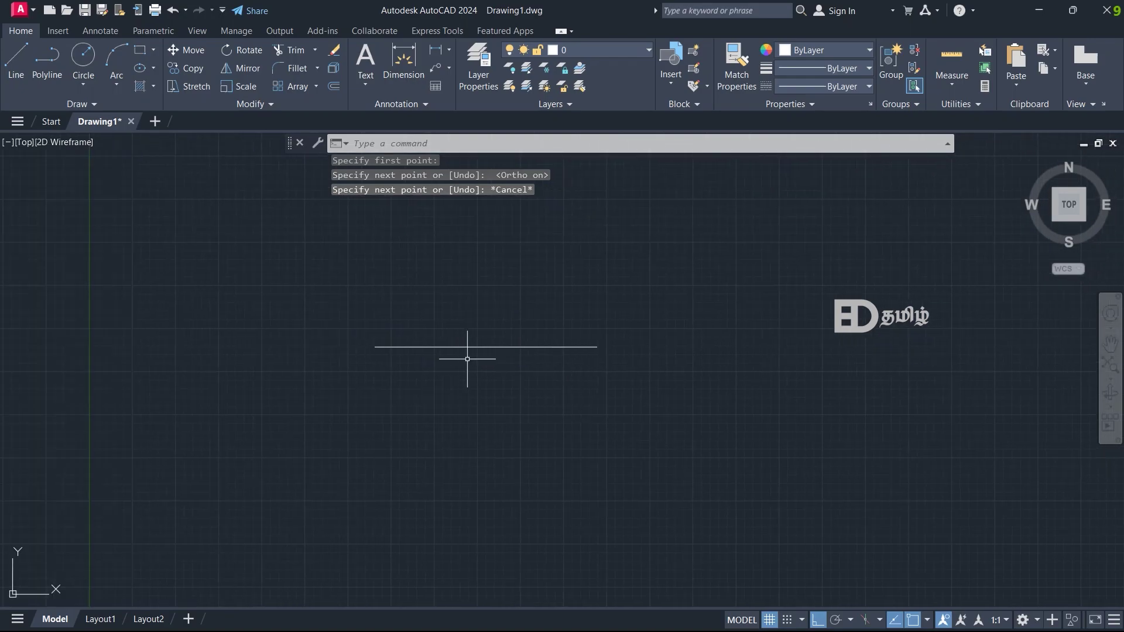
{"action": "scroll", "coordinate": [465, 358], "scroll_direction": "up", "scroll_amount": 1}
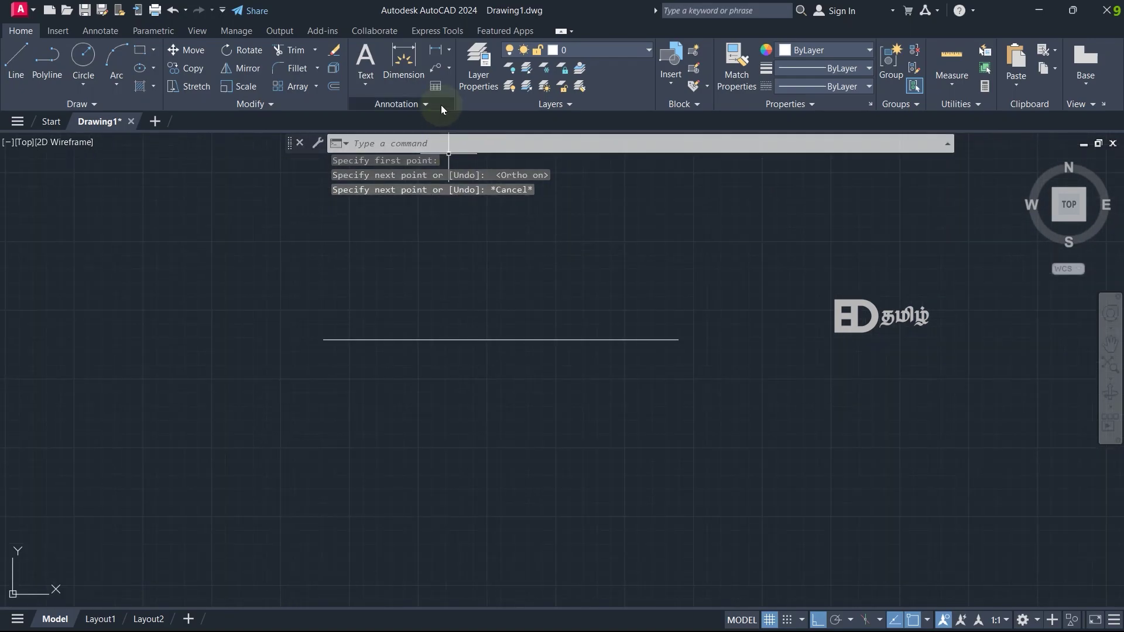
{"action": "left_click", "coordinate": [447, 51]}
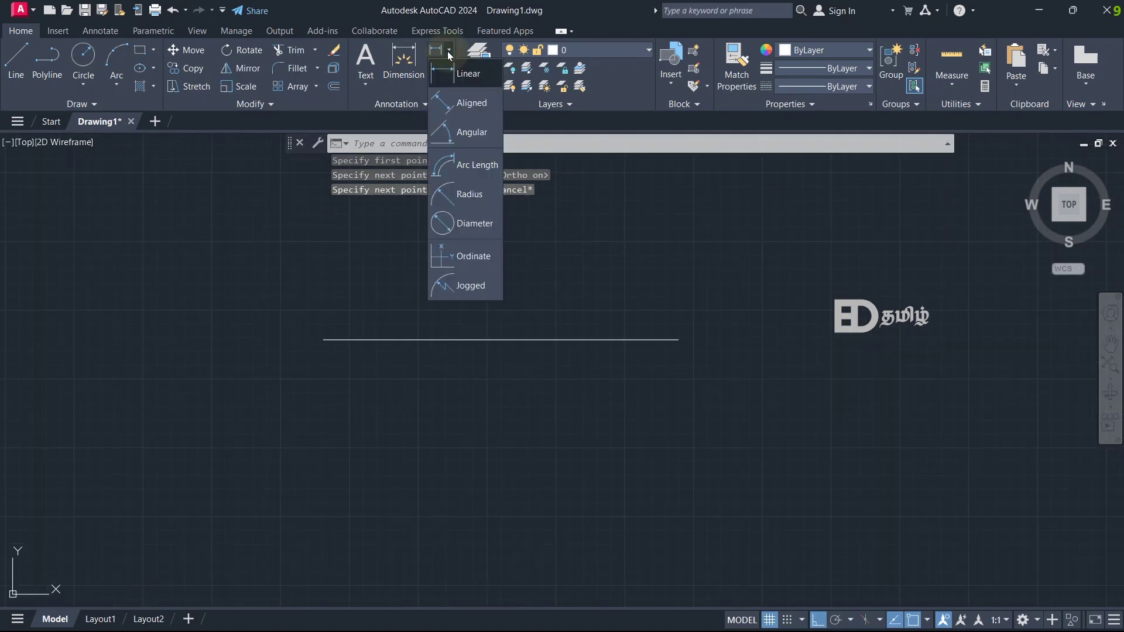
{"action": "left_click", "coordinate": [477, 75]}
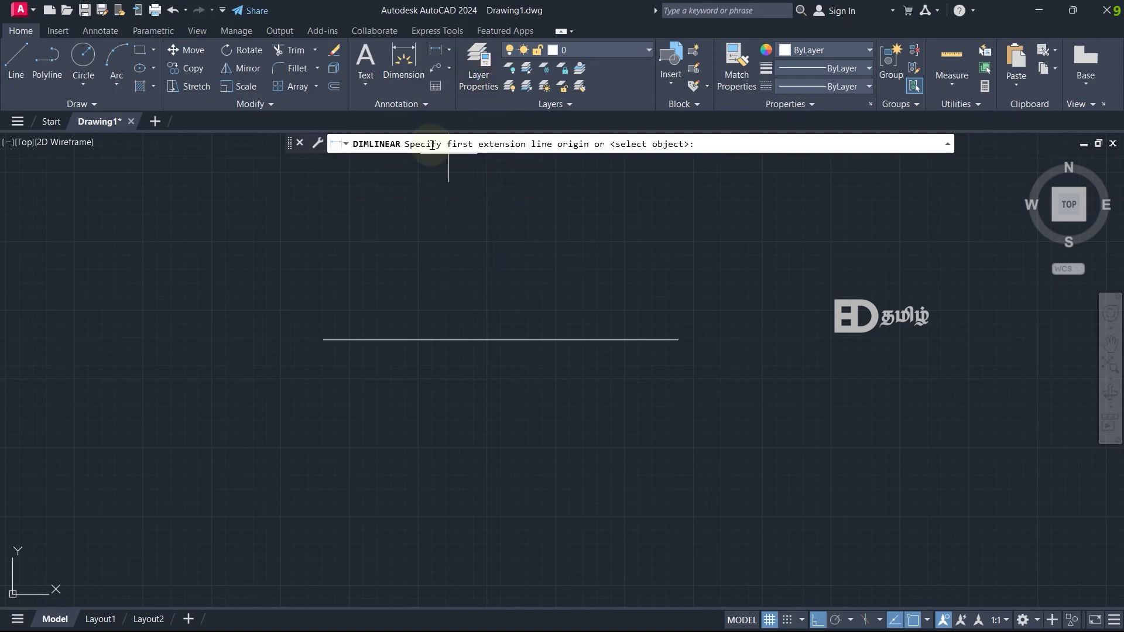
{"action": "left_click", "coordinate": [323, 340]}
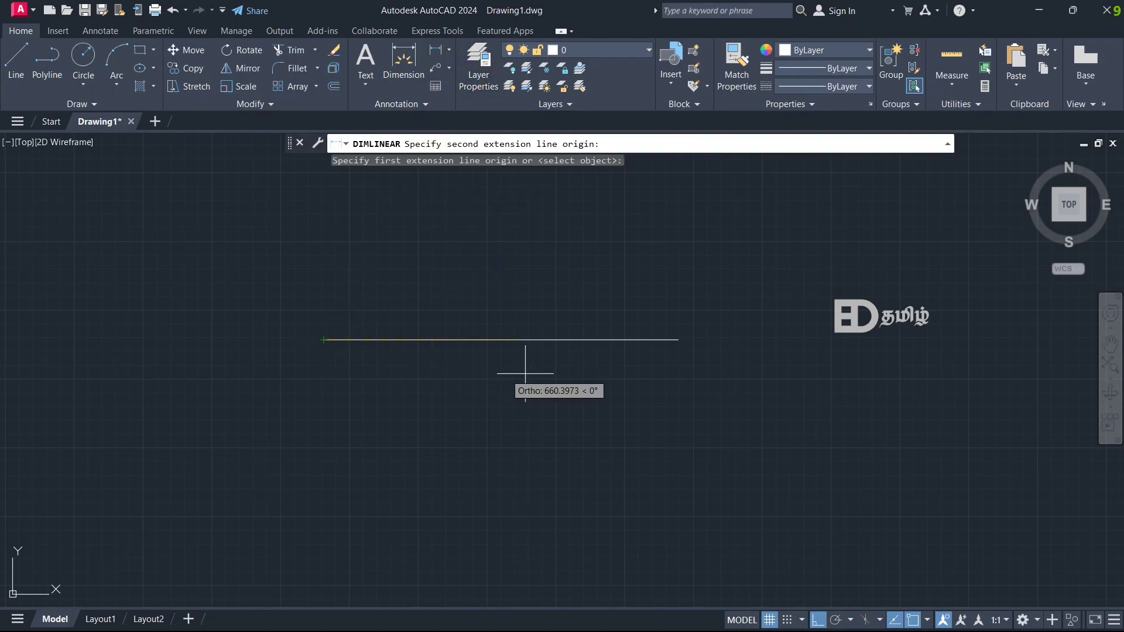
{"action": "left_click", "coordinate": [678, 340]}
{"action": "left_click", "coordinate": [502, 375]}
{"action": "scroll", "coordinate": [493, 374], "scroll_direction": "up", "scroll_amount": 2}
{"action": "scroll", "coordinate": [484, 381], "scroll_direction": "up", "scroll_amount": 2}
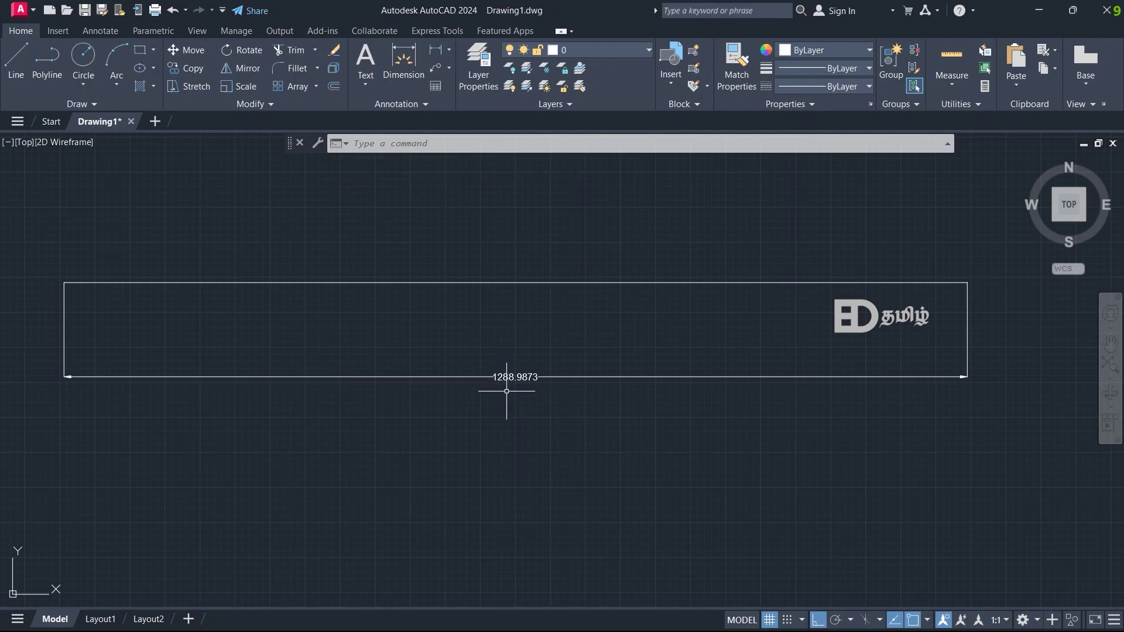
- Draw a separate horizontal line 100 units long above the dimensioned line
{"action": "scroll", "coordinate": [508, 391], "scroll_direction": "down", "scroll_amount": 4}
{"action": "mouse_move", "coordinate": [509, 309]}
{"action": "middle_mouse_down"}
{"action": "mouse_move", "coordinate": [519, 470]}
{"action": "mouse_move", "coordinate": [482, 475]}
{"action": "middle_mouse_up"}
{"action": "type", "text": "l"}
{"action": "key", "text": "Return"}
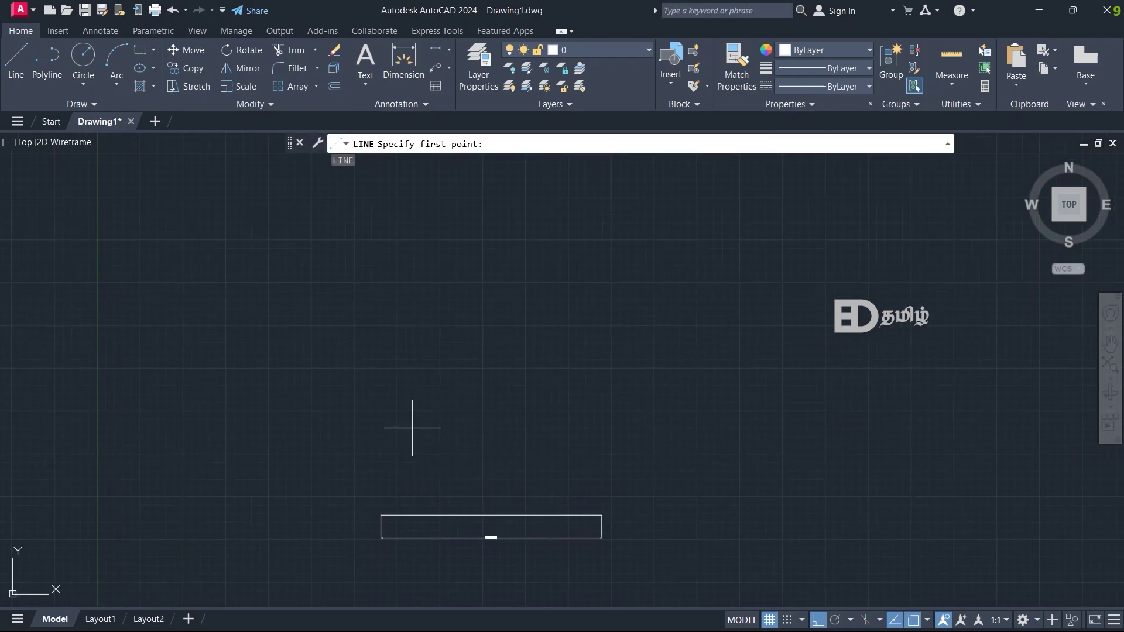
{"action": "left_click", "coordinate": [314, 378]}
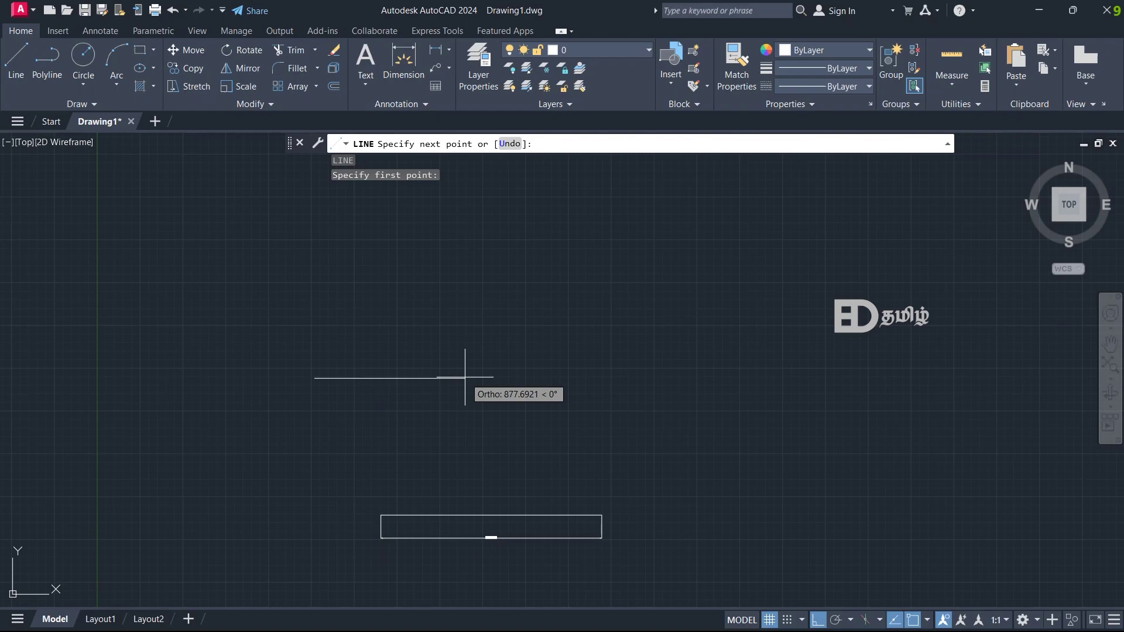
{"action": "type", "text": "100"}
{"action": "key", "text": "Return"}
{"action": "key", "text": "Escape"}
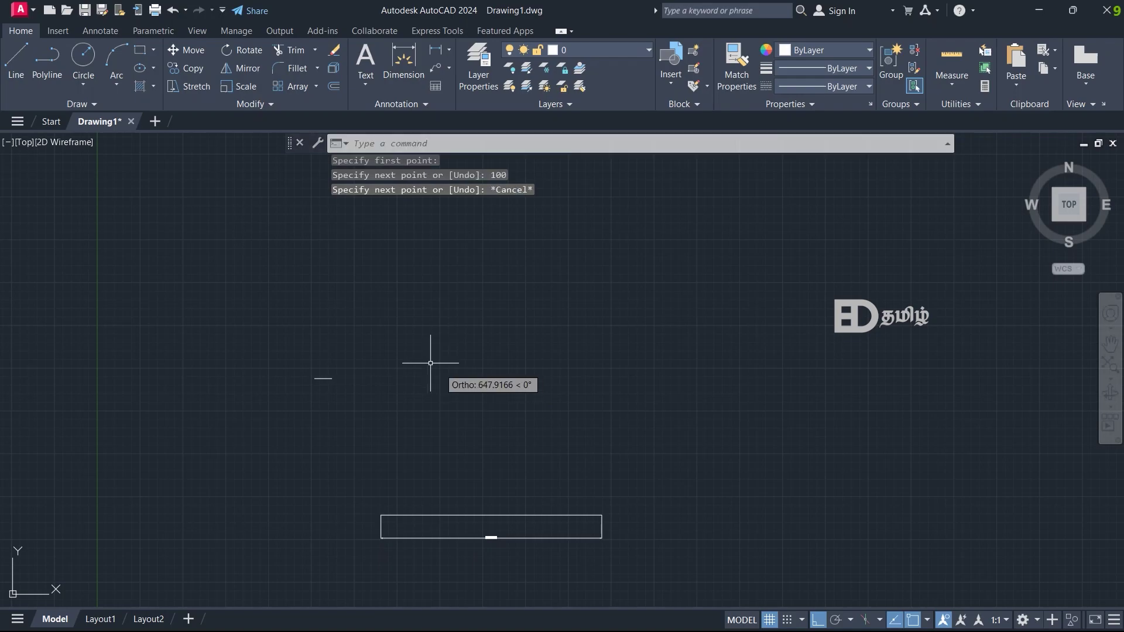
- Add a linear dimension across the endpoints of the 100-unit line, placed below it
{"action": "scroll", "coordinate": [322, 422], "scroll_direction": "up", "scroll_amount": 3}
{"action": "mouse_move", "coordinate": [319, 401]}
{"action": "middle_mouse_down"}
{"action": "mouse_move", "coordinate": [392, 408]}
{"action": "mouse_move", "coordinate": [538, 461]}
{"action": "middle_mouse_up"}
{"action": "scroll", "coordinate": [502, 421], "scroll_direction": "up", "scroll_amount": 2}
{"action": "middle_click_drag", "start_coordinate": [701, 442], "coordinate": [637, 453]}
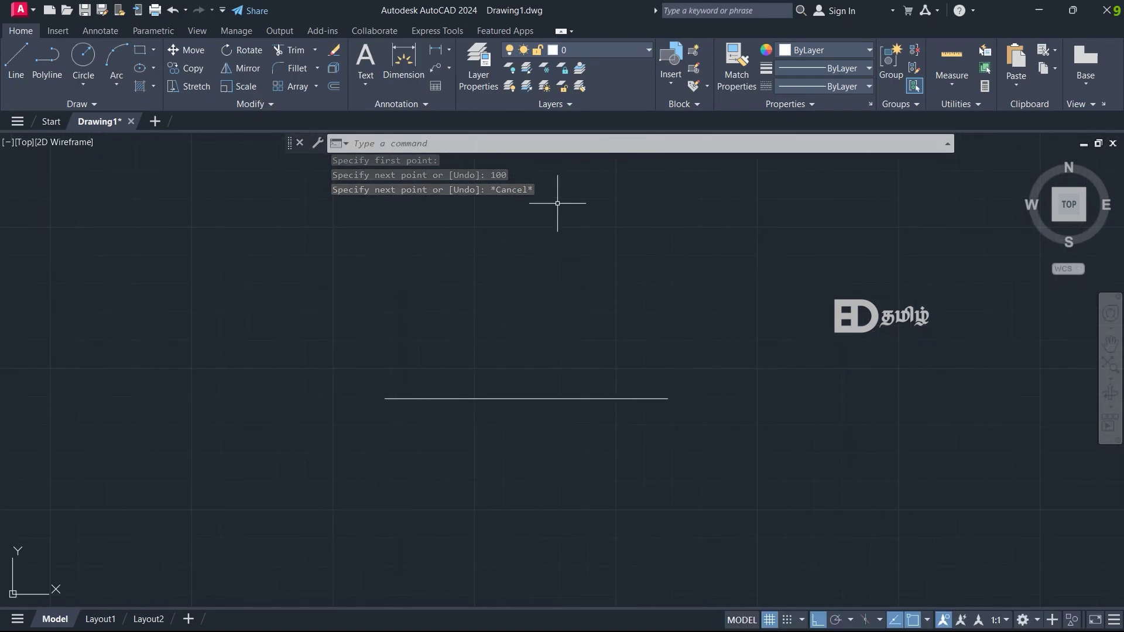
{"action": "left_click", "coordinate": [444, 50]}
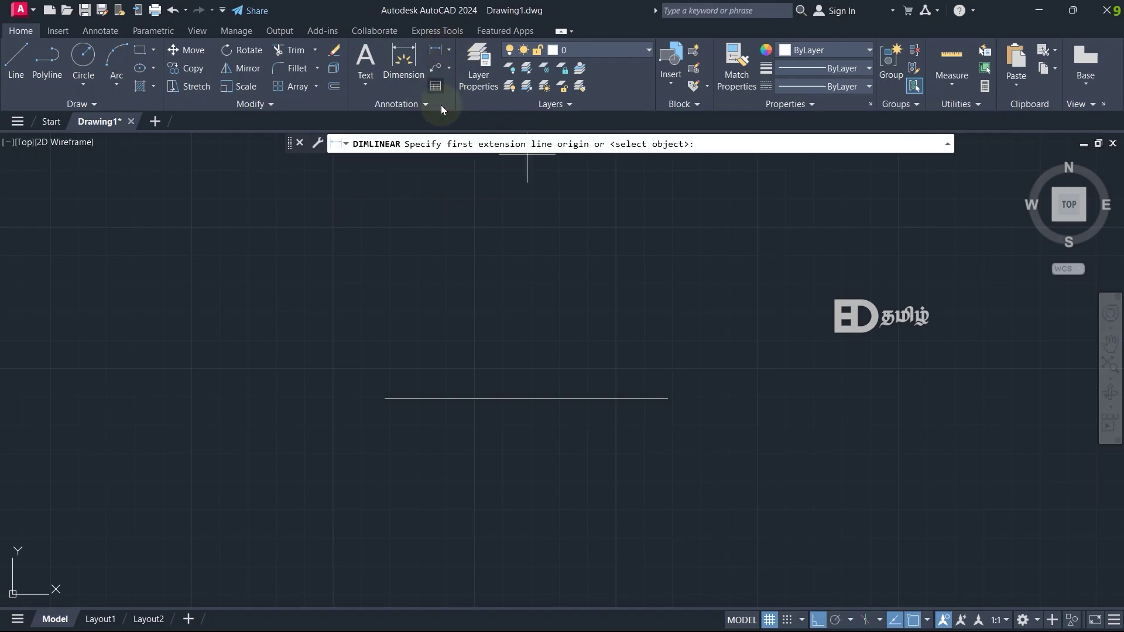
{"action": "left_click", "coordinate": [385, 398]}
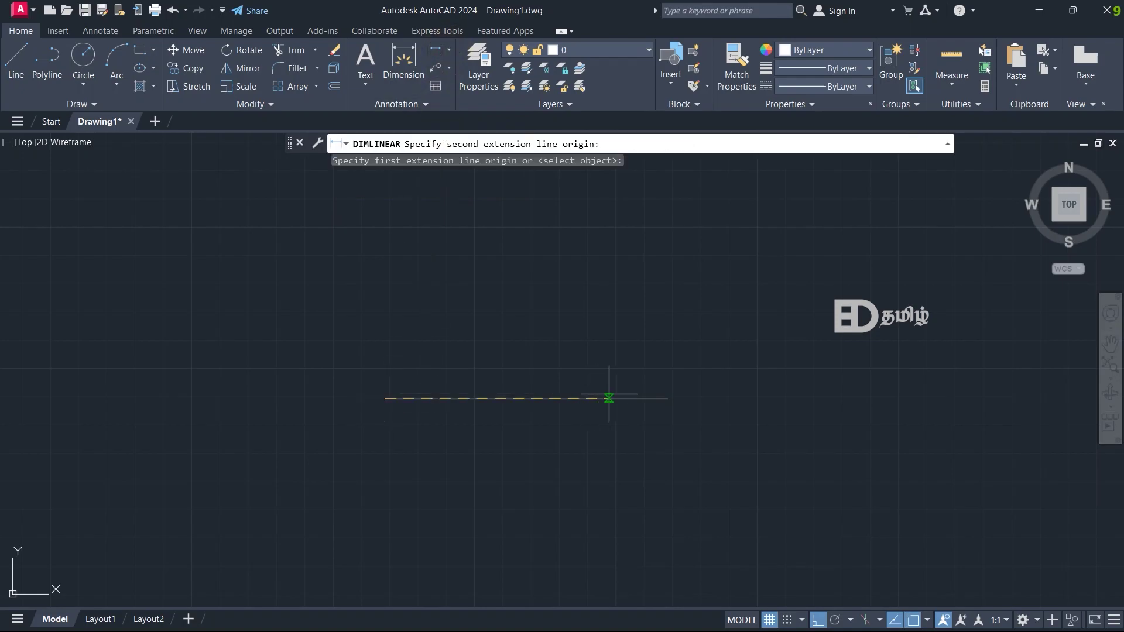
{"action": "left_click", "coordinate": [668, 399]}
{"action": "left_click", "coordinate": [637, 516]}
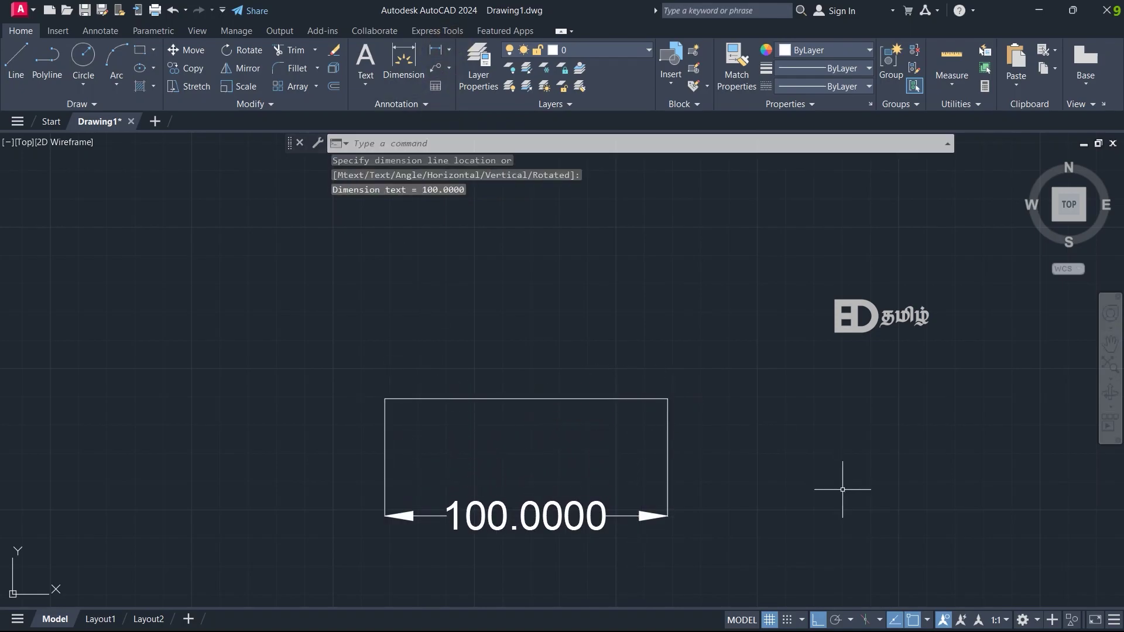
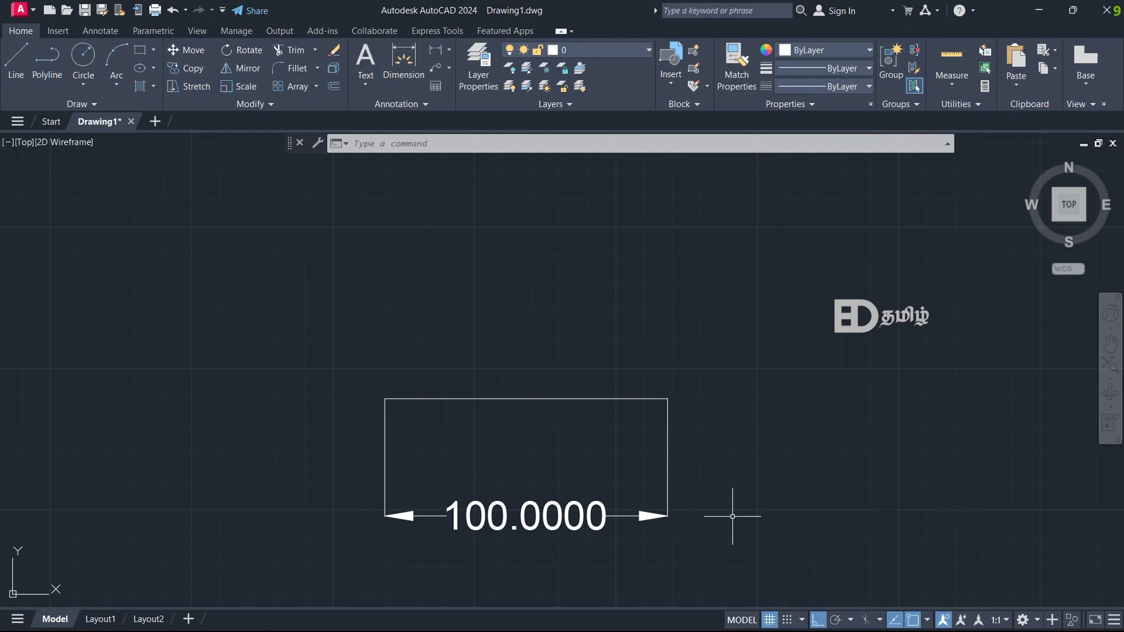
- Delete the linear dimension below the 100-unit line
{"action": "left_click", "coordinate": [699, 542]}
{"action": "left_click", "coordinate": [377, 485]}
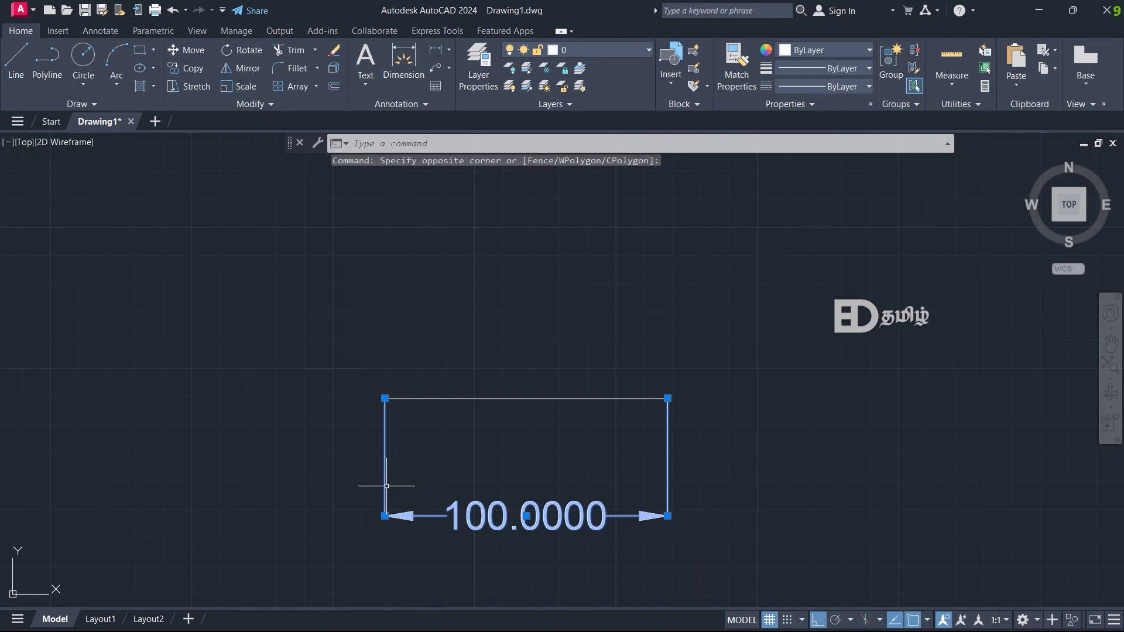
{"action": "key", "text": "Delete"}
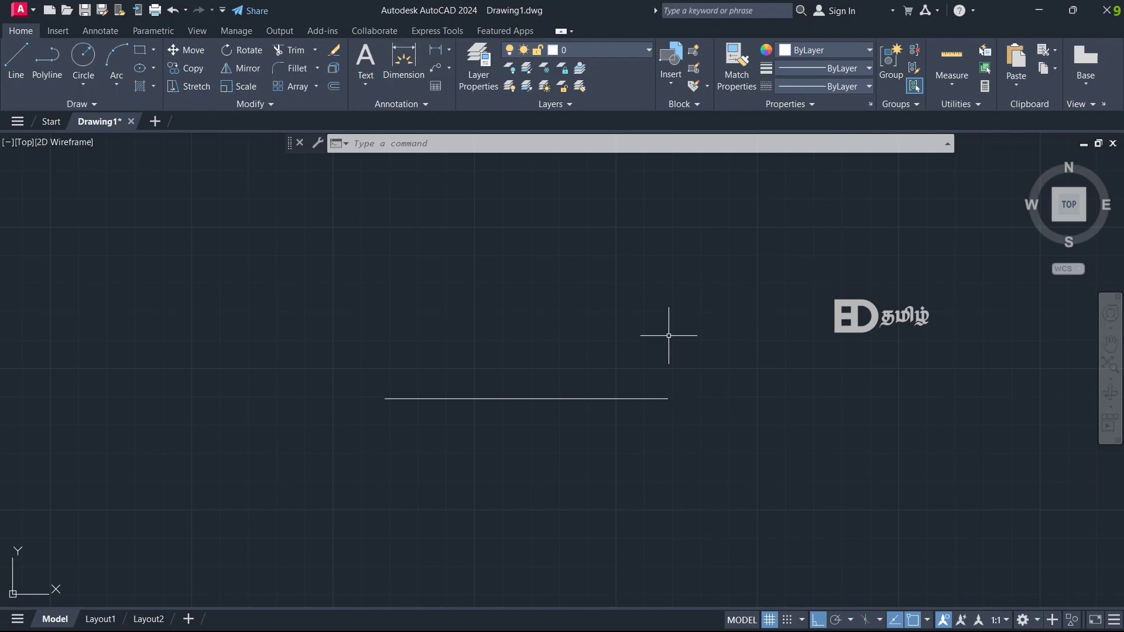
- From the horizontal line's right endpoint, draw a 10-unit line straight up, then a parallel line back to above its left endpoint
{"action": "type", "text": "l"}
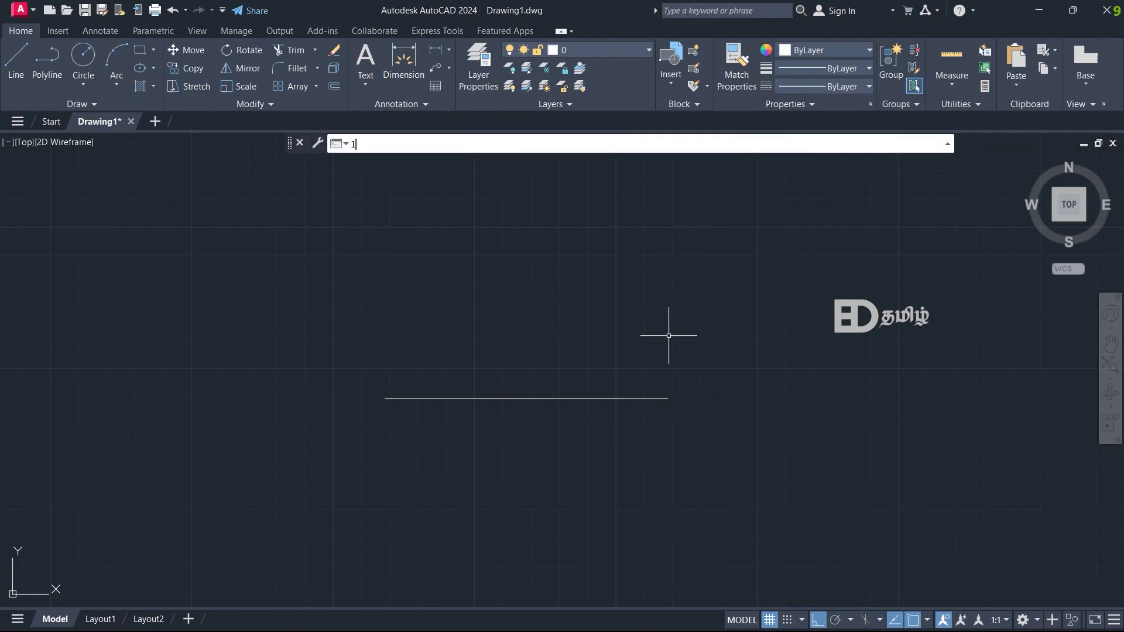
{"action": "key", "text": "Return"}
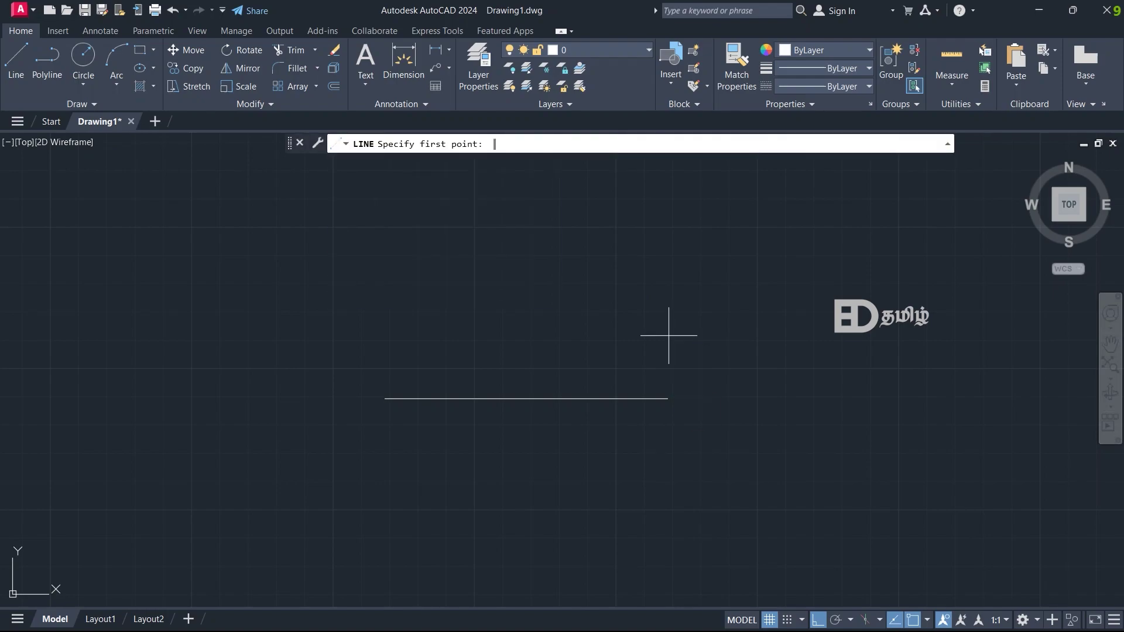
{"action": "left_click", "coordinate": [668, 398]}
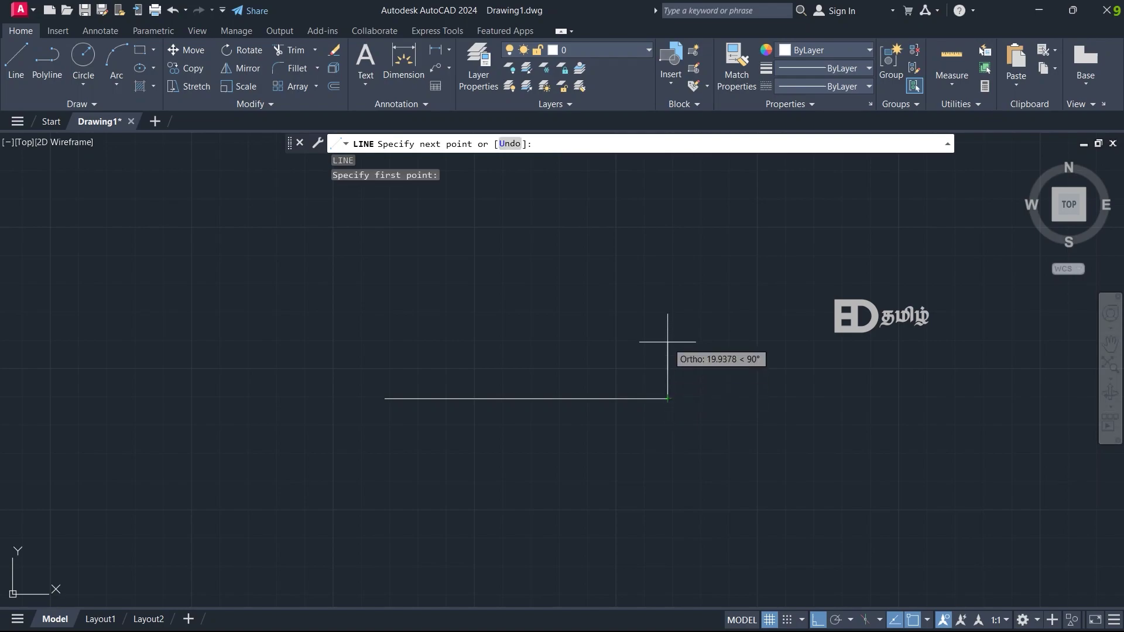
{"action": "type", "text": "10"}
{"action": "key", "text": "Return"}
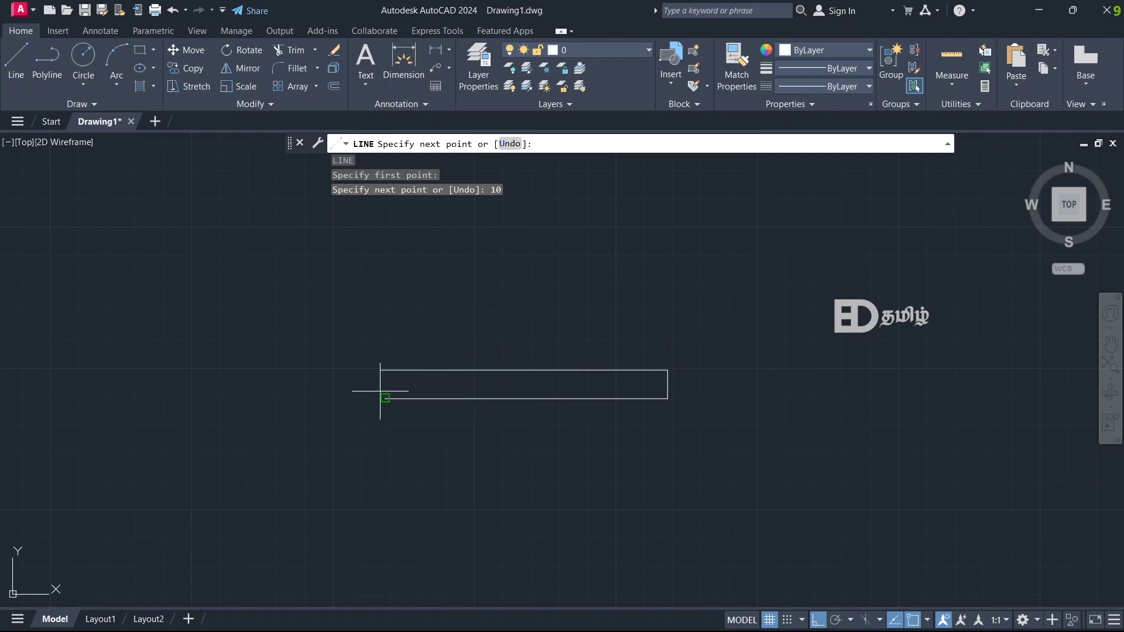
{"action": "left_click", "coordinate": [385, 370]}
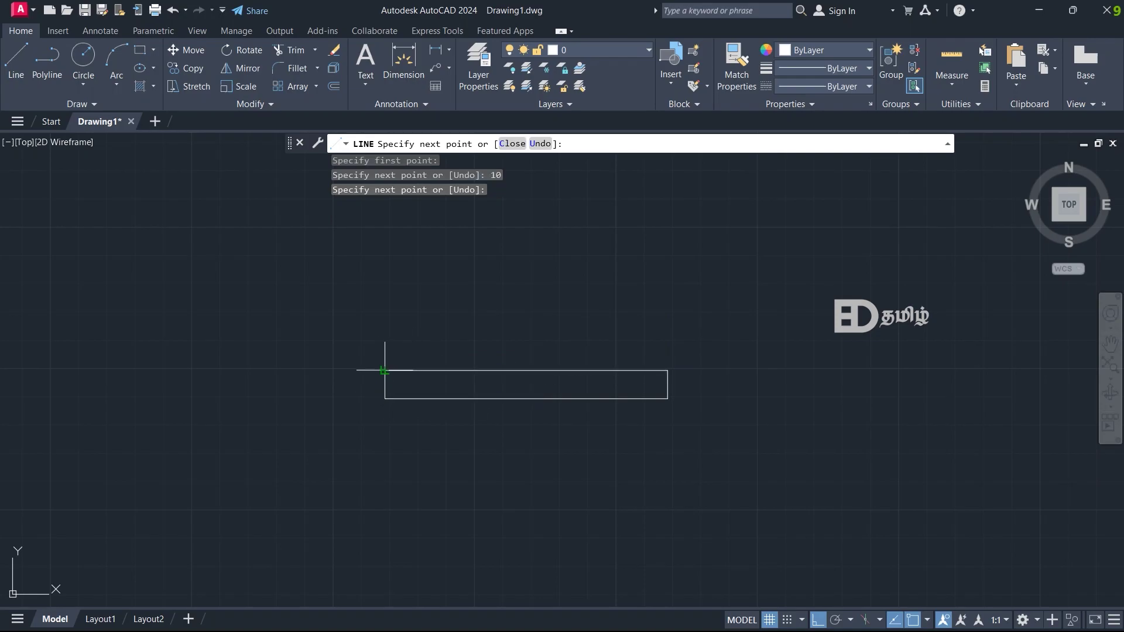
{"action": "key", "text": "Escape"}
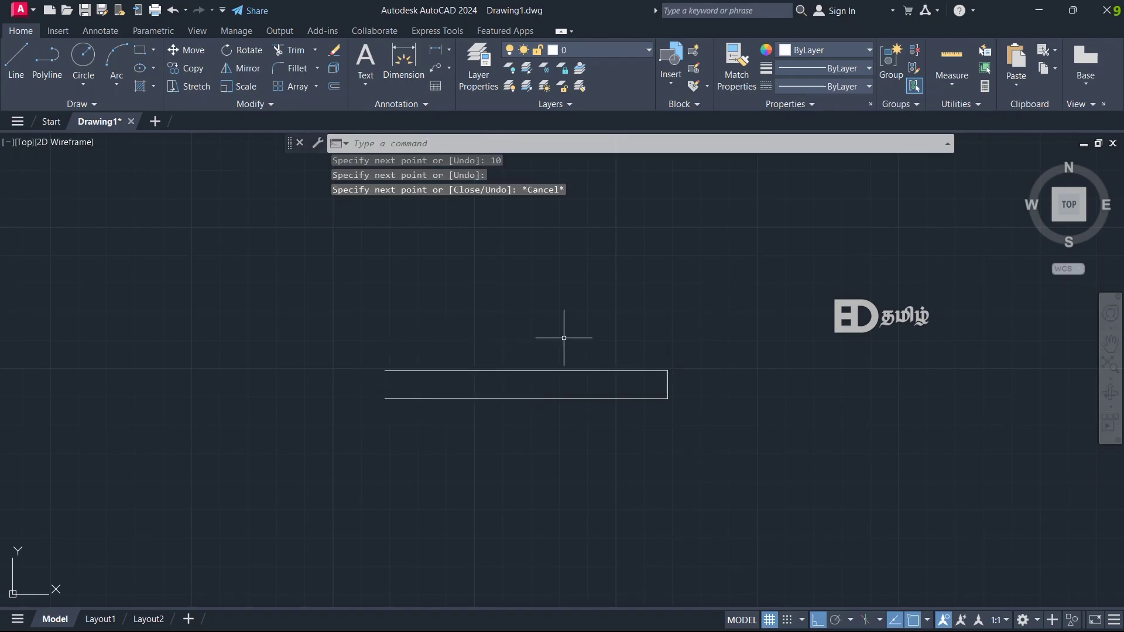
- Delete the 10-unit vertical line and the upper horizontal line, keeping the original line
{"action": "left_click", "coordinate": [667, 385]}
{"action": "key", "text": "Delete"}
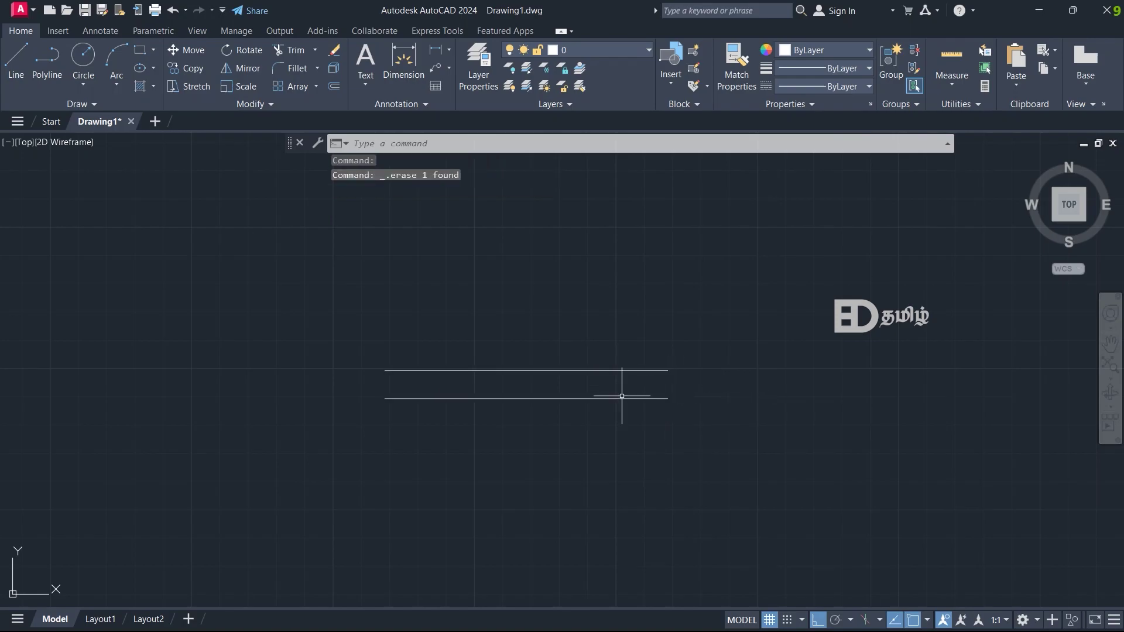
{"action": "left_click", "coordinate": [657, 380]}
{"action": "left_click", "coordinate": [303, 341]}
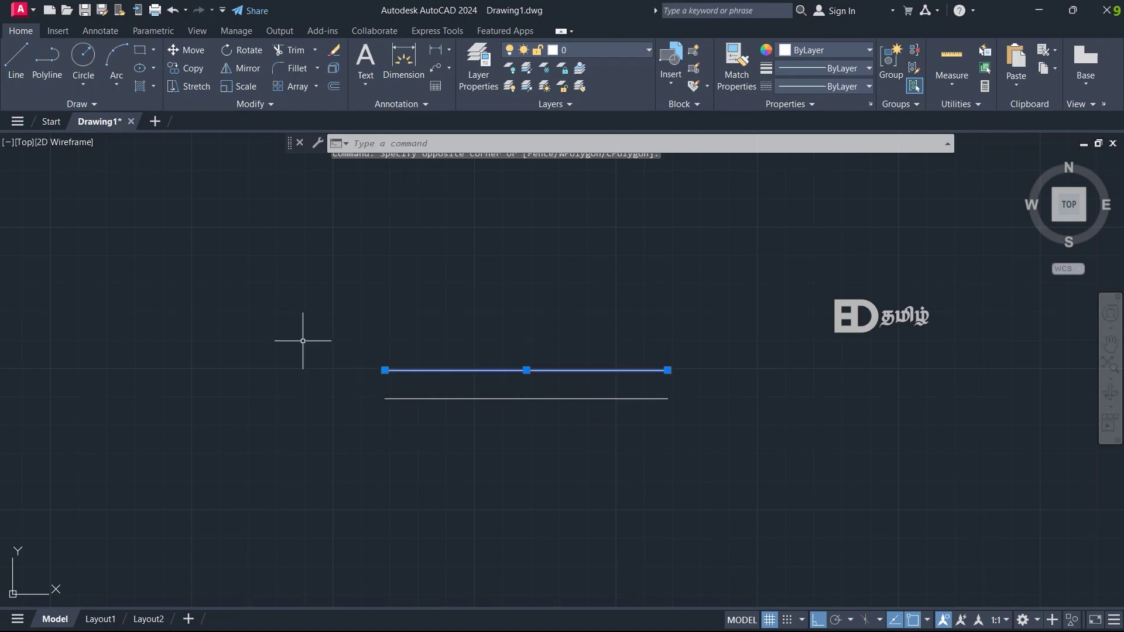
{"action": "key", "text": "Delete"}
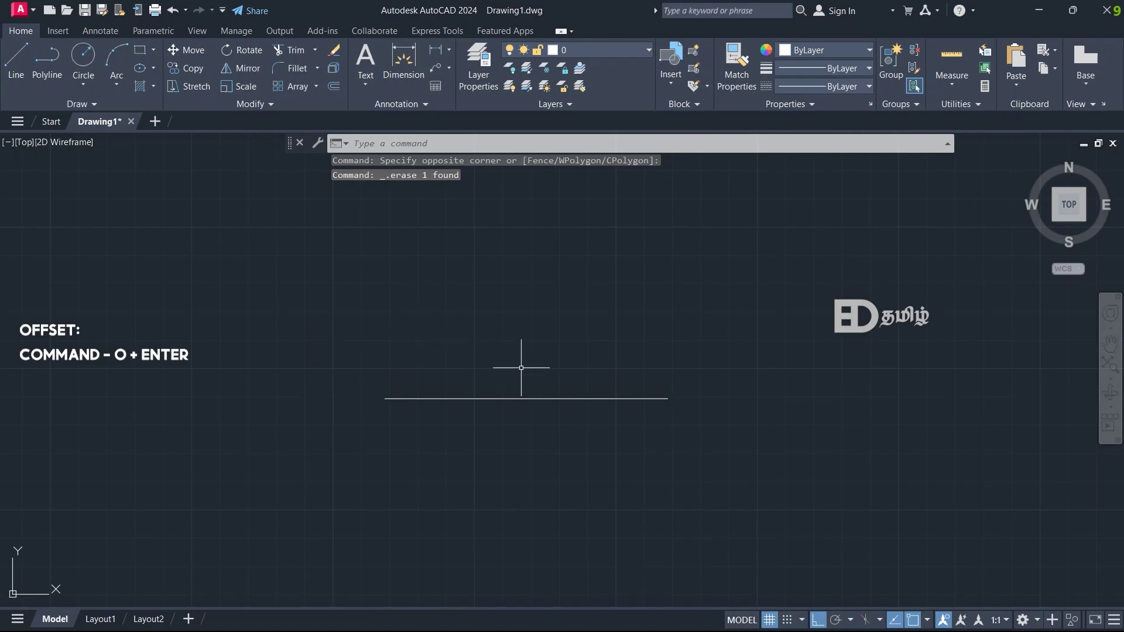
- Offset the horizontal line upward by a distance of 10
{"action": "type", "text": "o"}
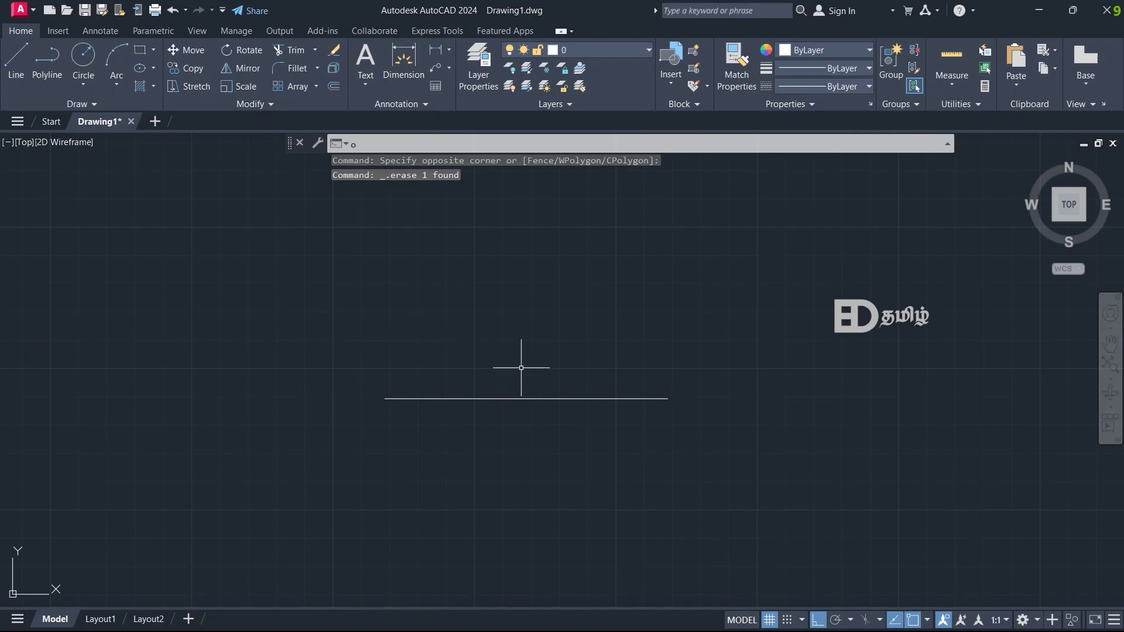
{"action": "key", "text": "Return"}
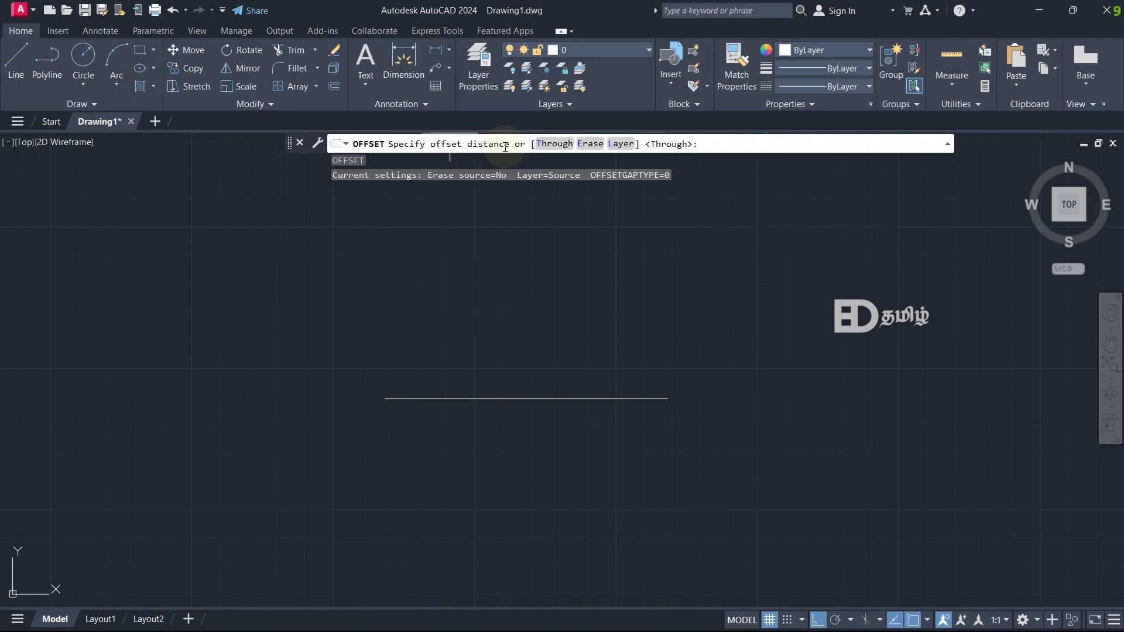
{"action": "left_click", "coordinate": [722, 146]}
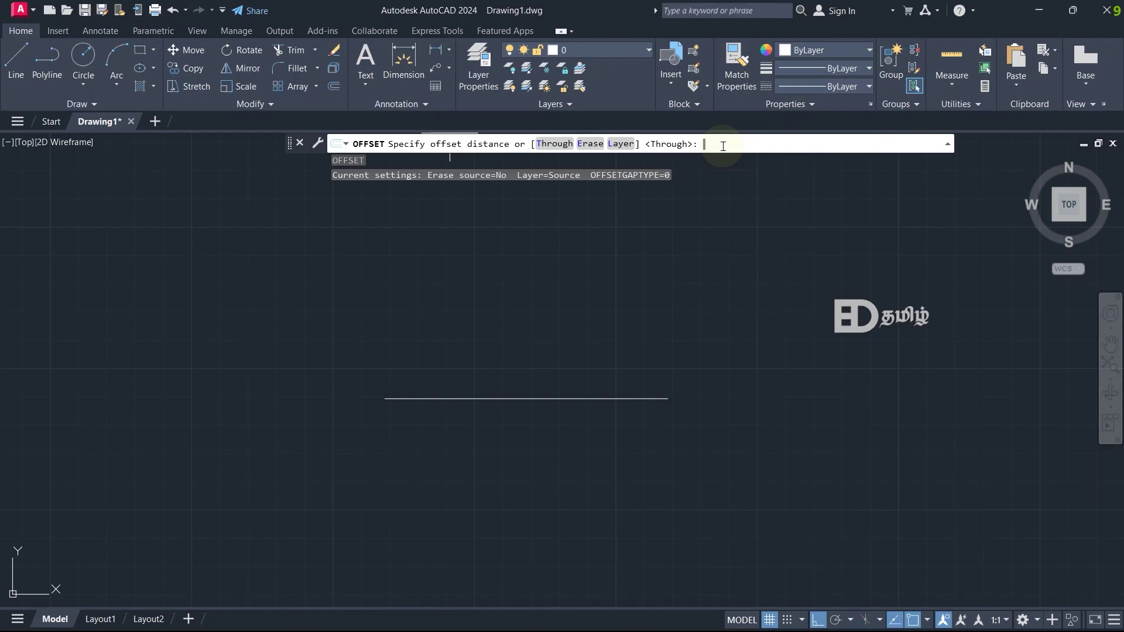
{"action": "type", "text": "10"}
{"action": "key", "text": "Return"}
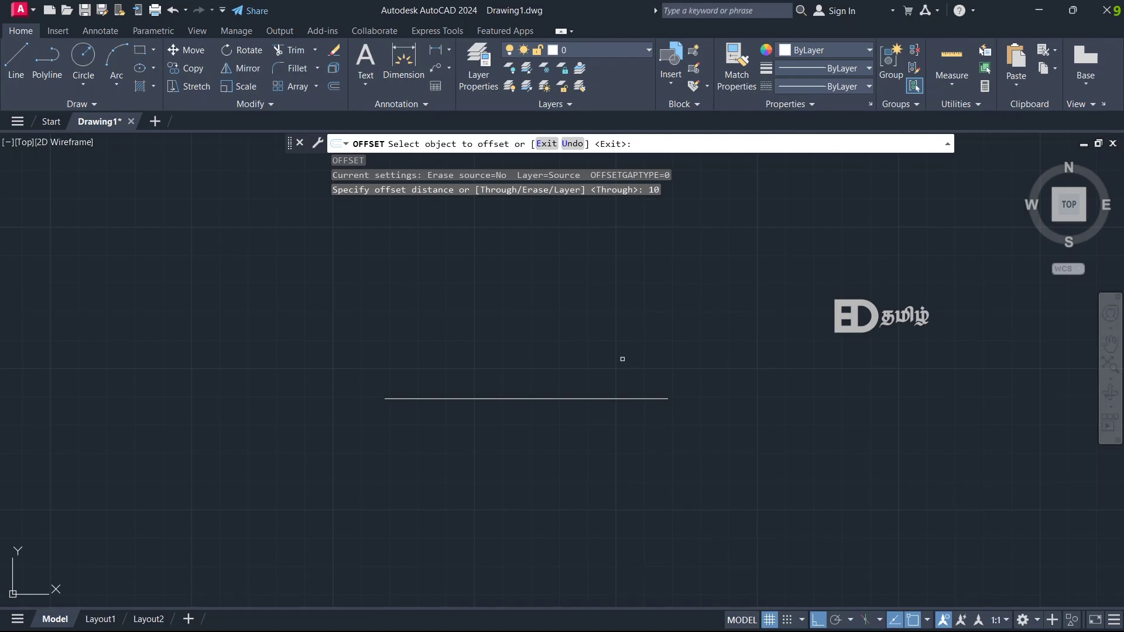
{"action": "left_click", "coordinate": [585, 399]}
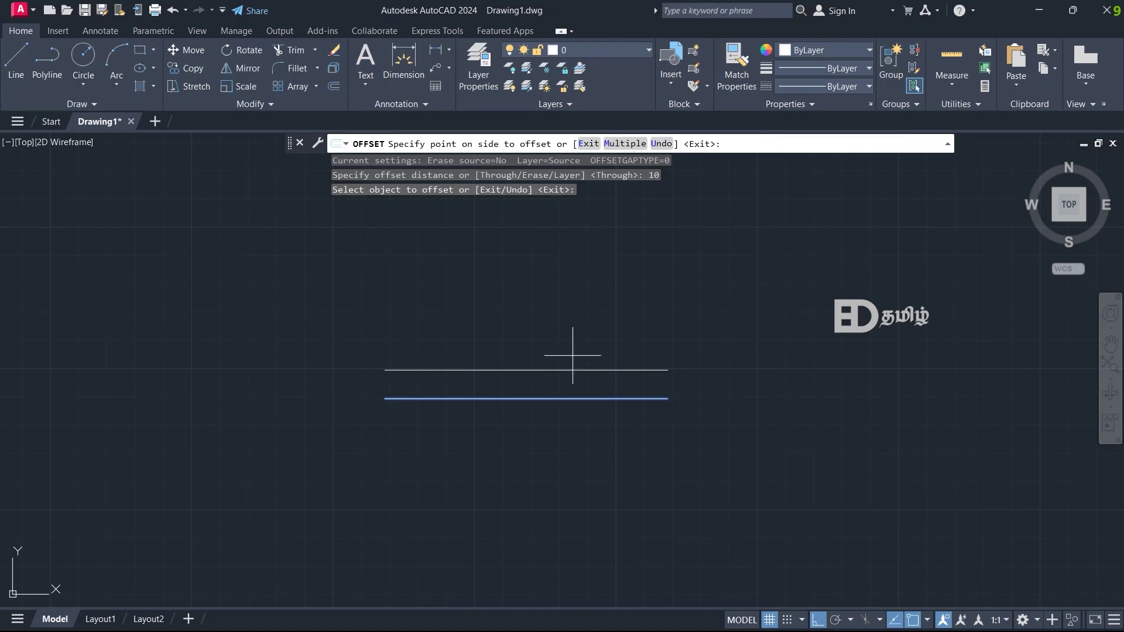
{"action": "left_click", "coordinate": [580, 256]}
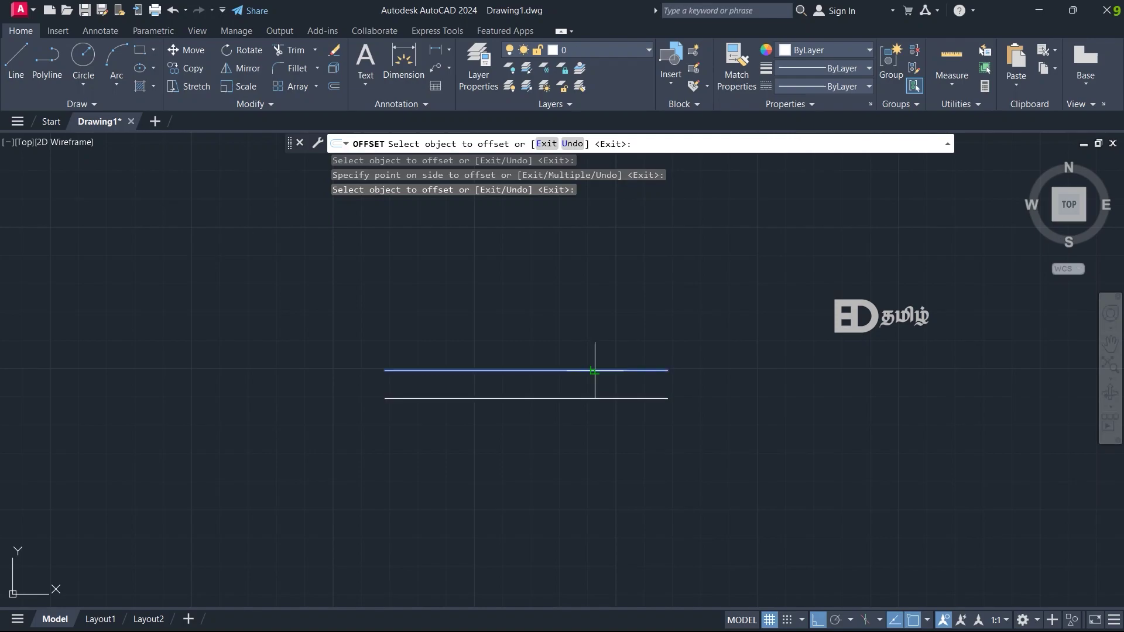
- Add two more parallel lines above by offsetting the topmost line upward each time at the same 10-unit distance
{"action": "left_click", "coordinate": [595, 370]}
{"action": "left_click", "coordinate": [582, 251]}
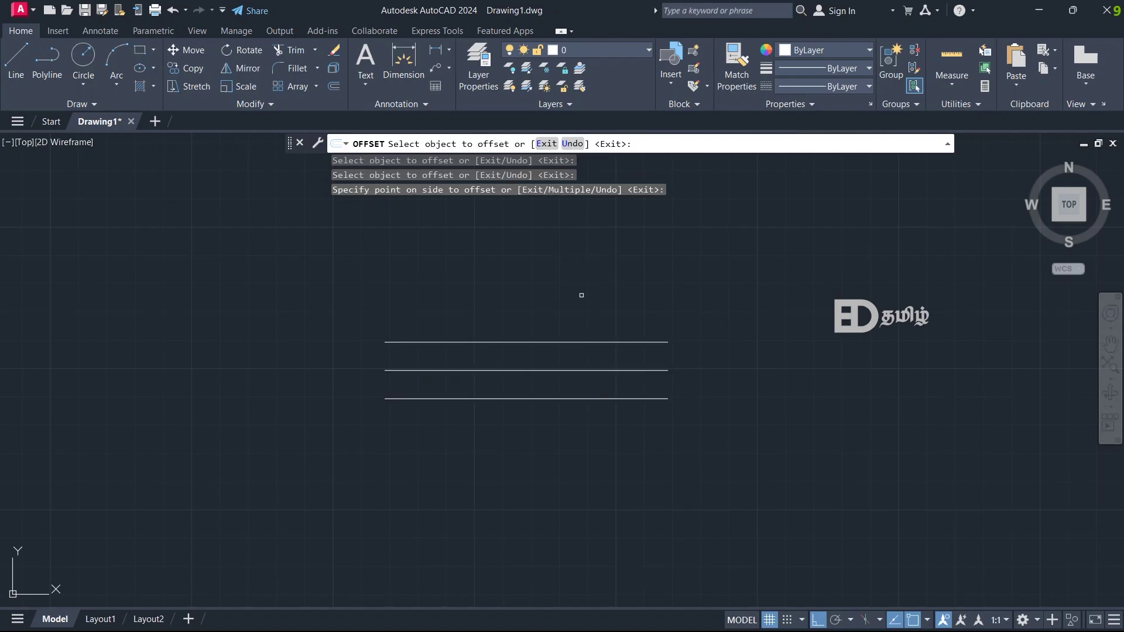
{"action": "left_click", "coordinate": [583, 342]}
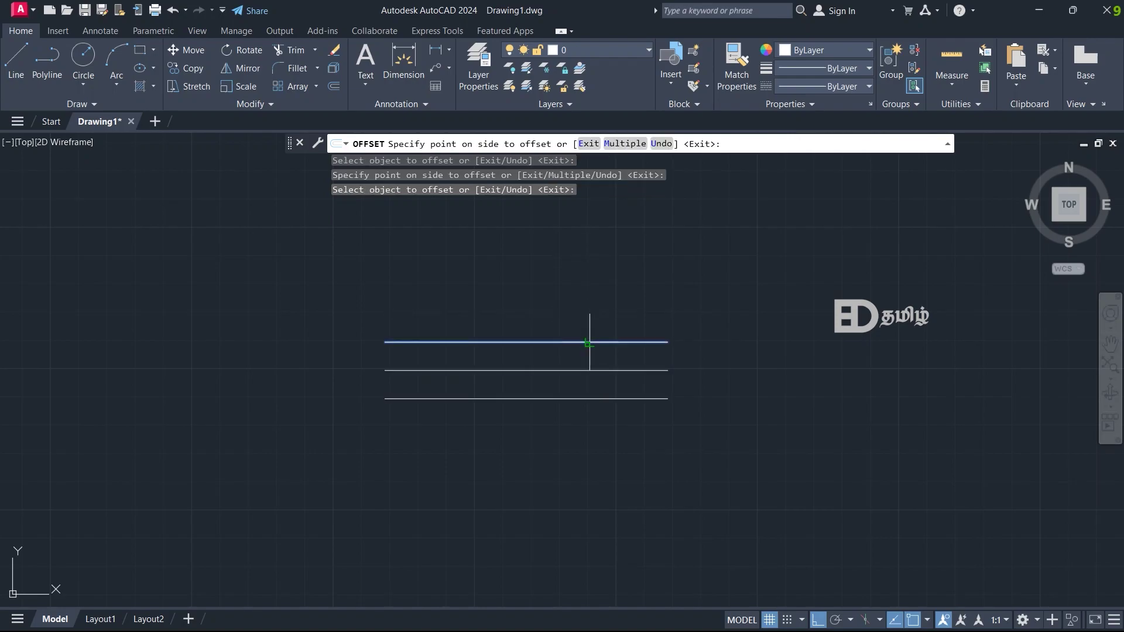
{"action": "left_click", "coordinate": [587, 245]}
{"action": "middle_click_drag", "start_coordinate": [802, 324], "coordinate": [606, 402]}
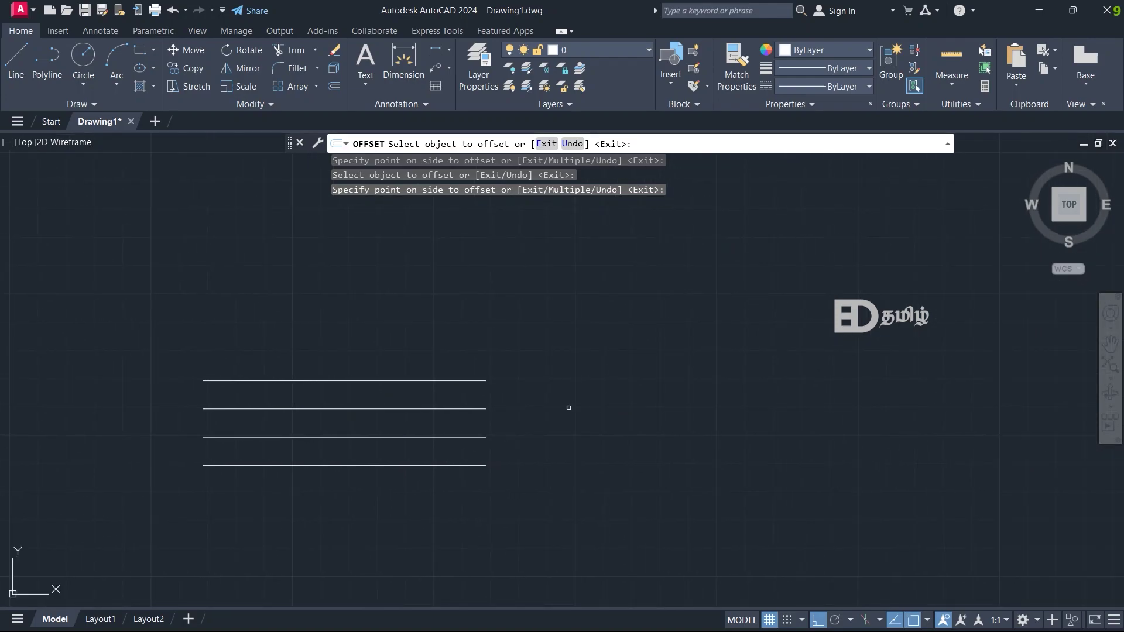
{"action": "key", "text": "Escape"}
- Delete the three offset copies above the original horizontal line
{"action": "left_click", "coordinate": [518, 436]}
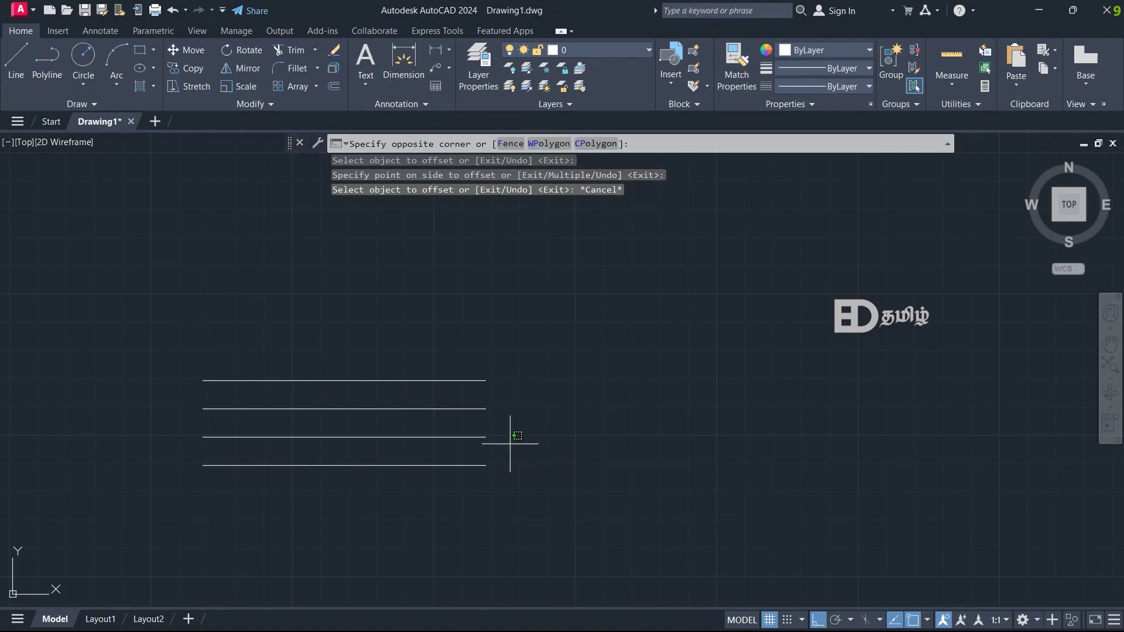
{"action": "left_click", "coordinate": [407, 351]}
{"action": "key", "text": "Delete"}
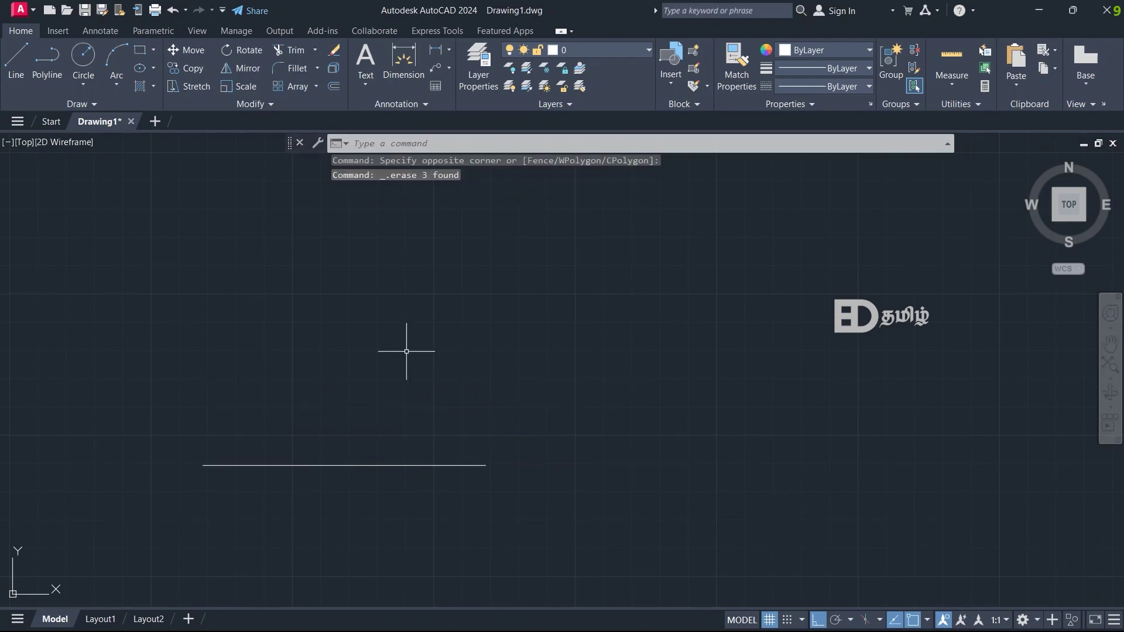
- Offset the horizontal line with the Through option, placing the copy through a freely picked point well above it
{"action": "type", "text": "o"}
{"action": "key", "text": "Return"}
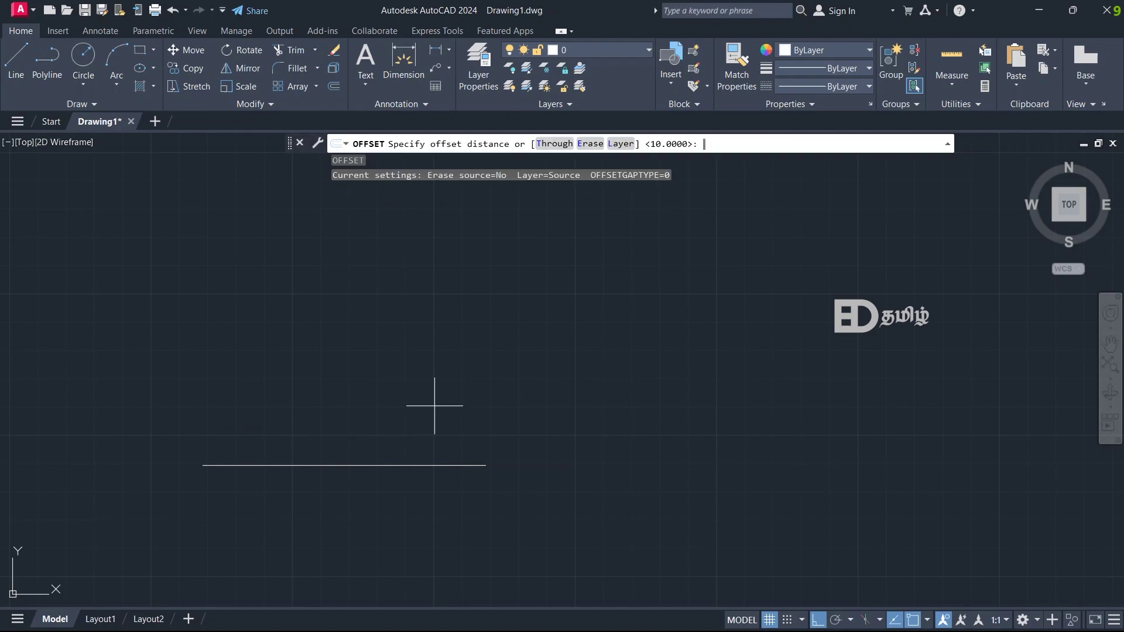
{"action": "left_click", "coordinate": [554, 144]}
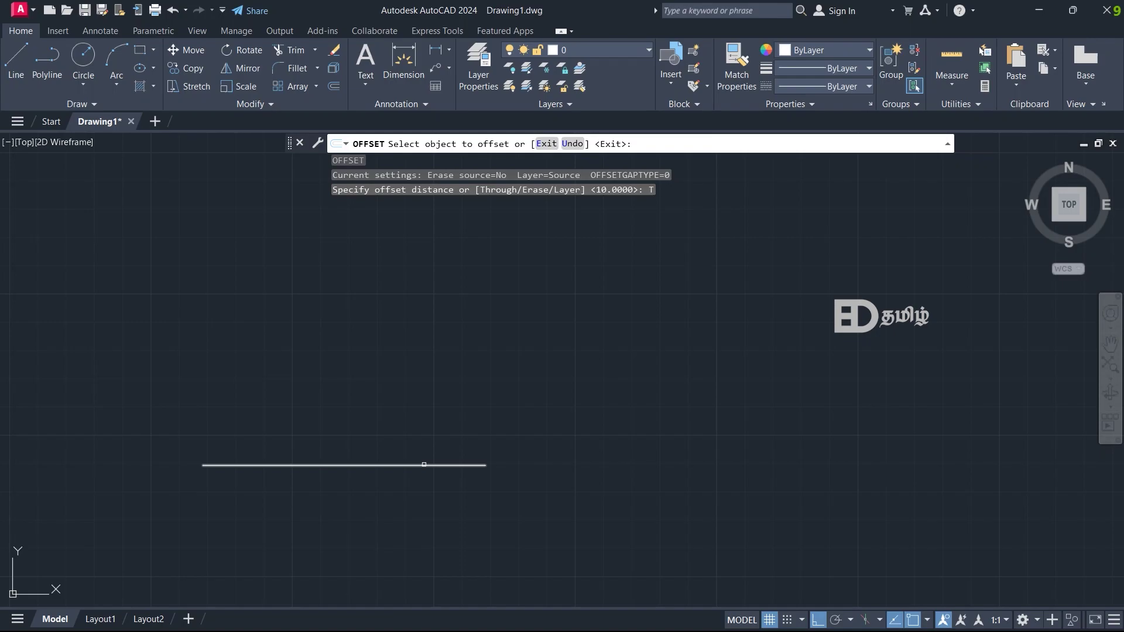
{"action": "left_click", "coordinate": [424, 465]}
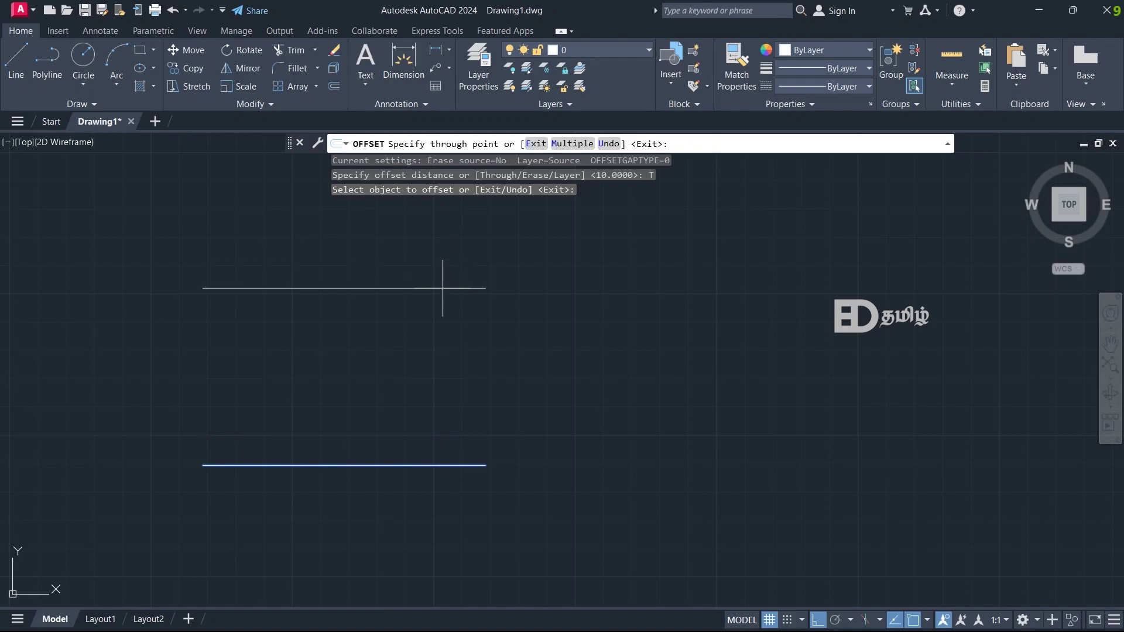
{"action": "left_click", "coordinate": [451, 328]}
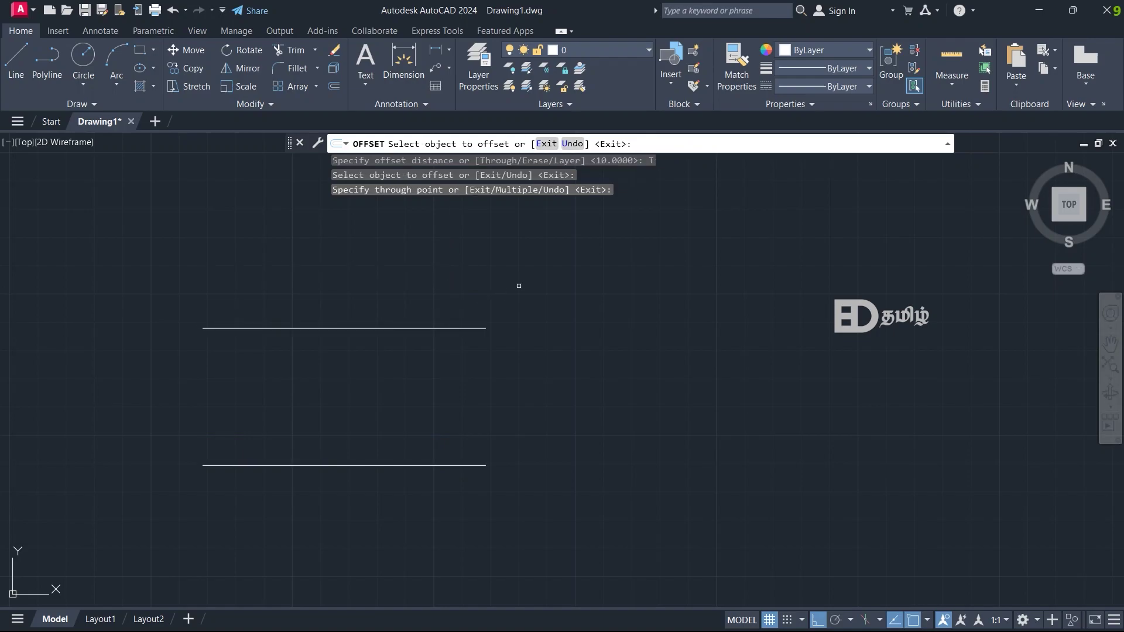
{"action": "key", "text": "Escape"}
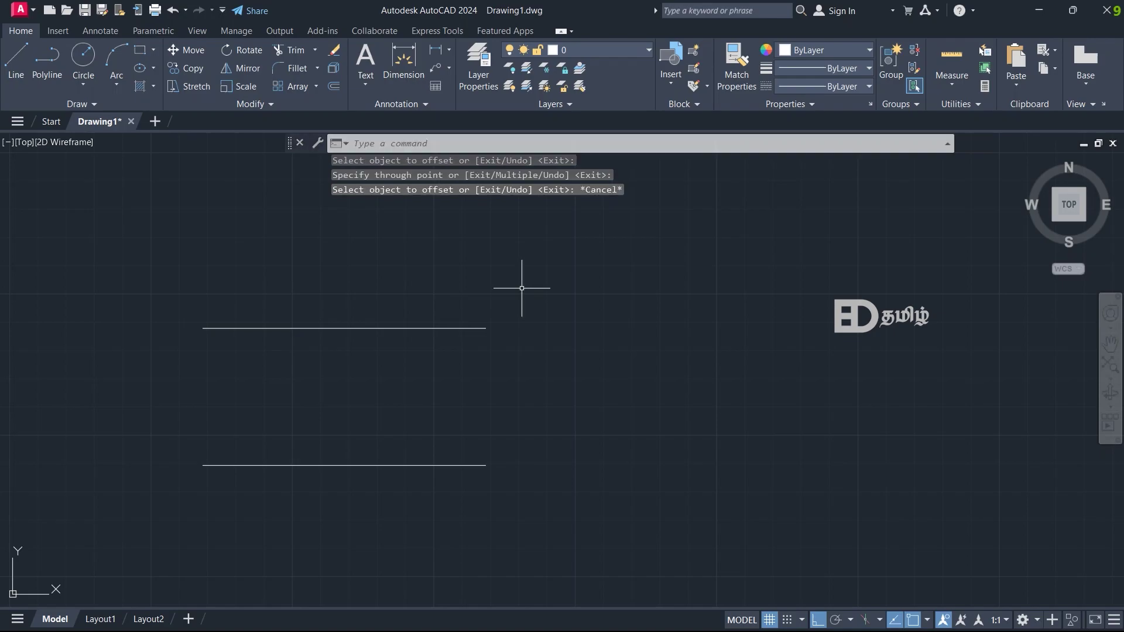
- Delete the upper line made with the Through offset
{"action": "left_click", "coordinate": [488, 337]}
{"action": "left_click", "coordinate": [400, 266]}
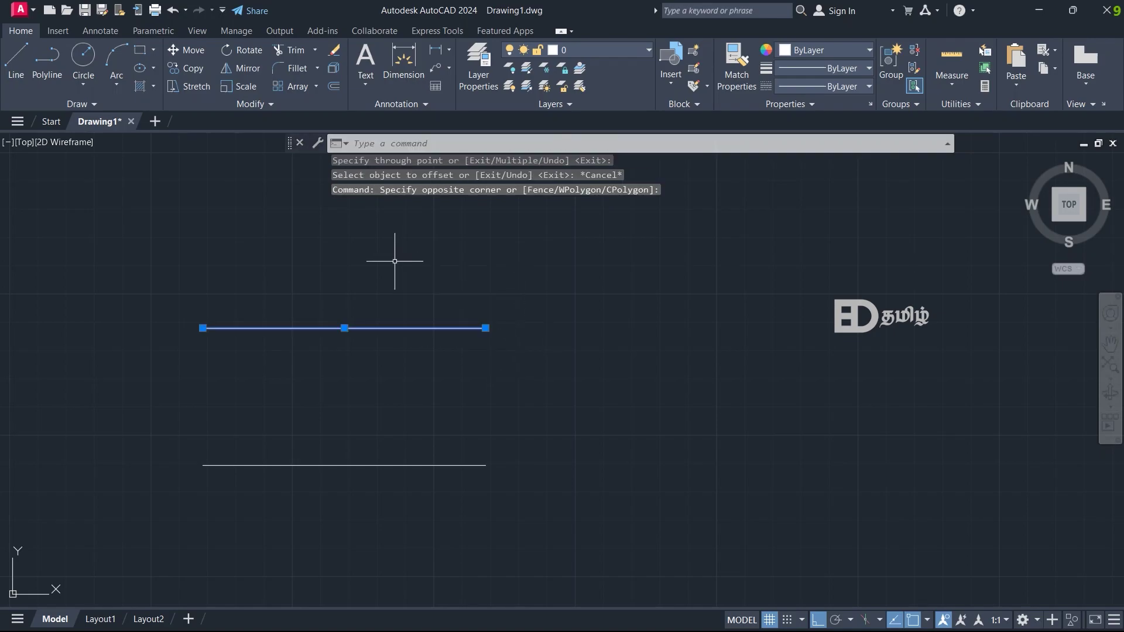
{"action": "key", "text": "Delete"}
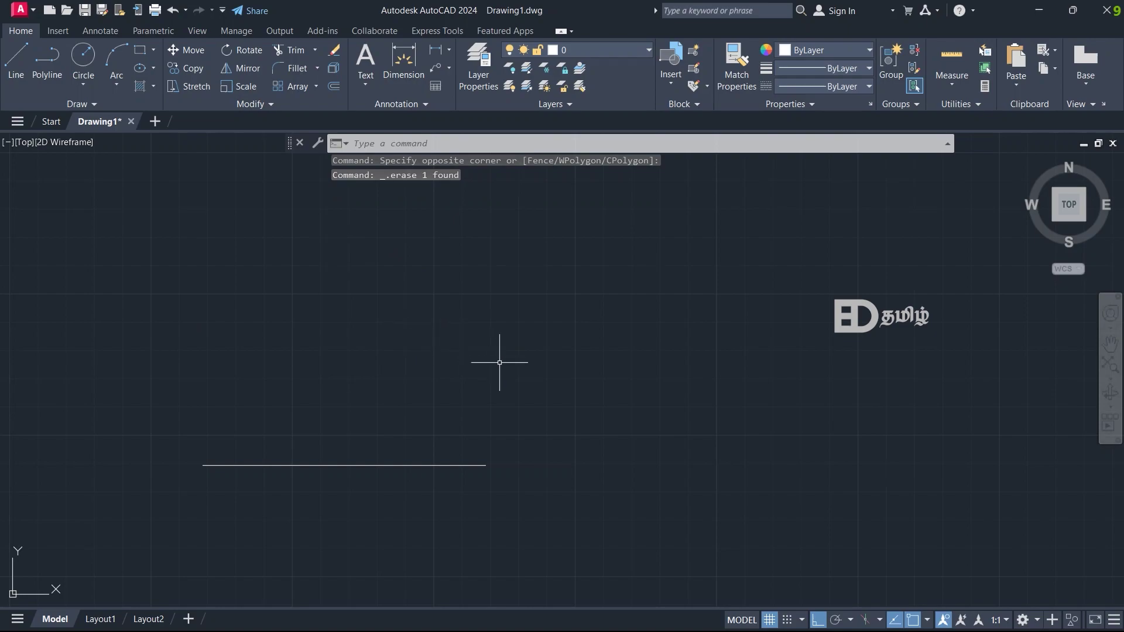
- Offset the horizontal line upward at a distance of 10 with the Multiple option, creating seven parallel copies
{"action": "type", "text": "o"}
{"action": "key", "text": "Return"}
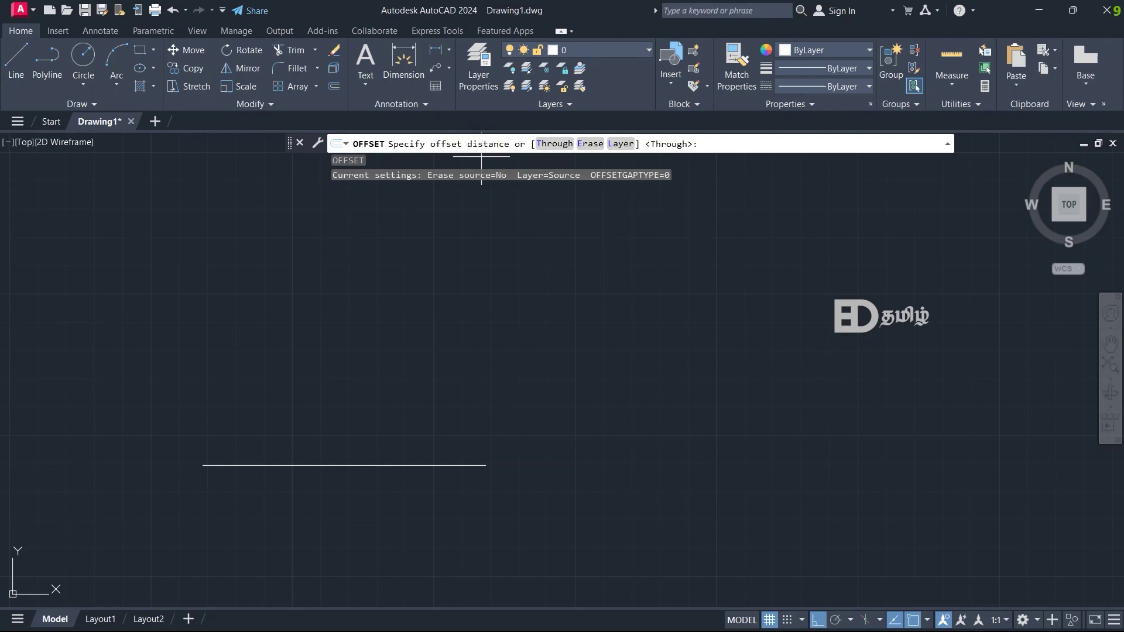
{"action": "type", "text": "10"}
{"action": "key", "text": "Return"}
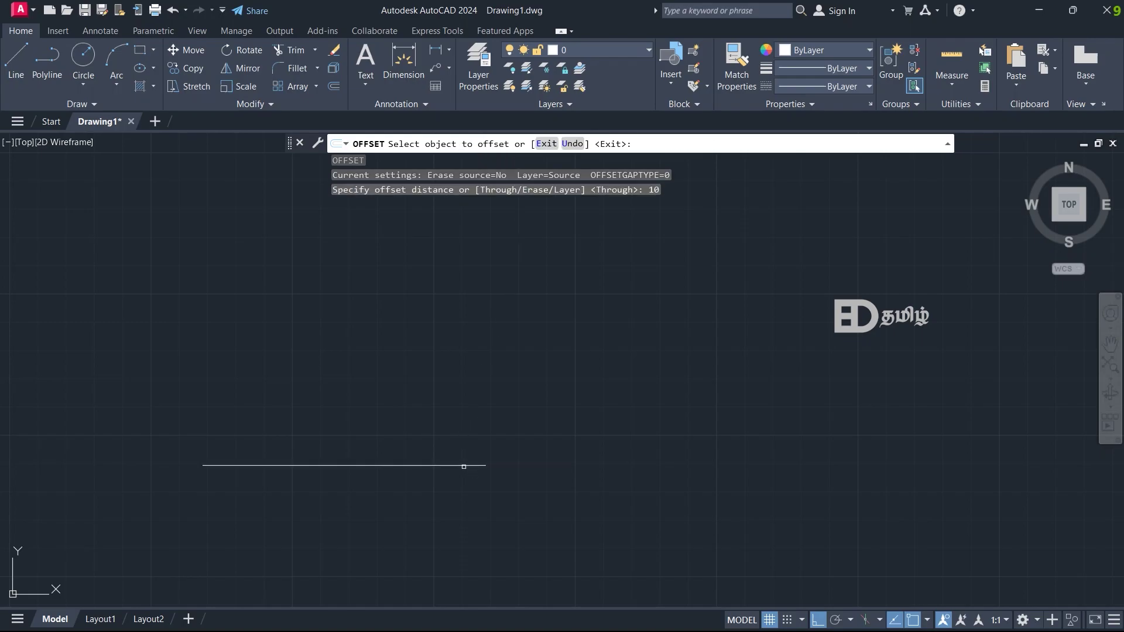
{"action": "left_click", "coordinate": [455, 466]}
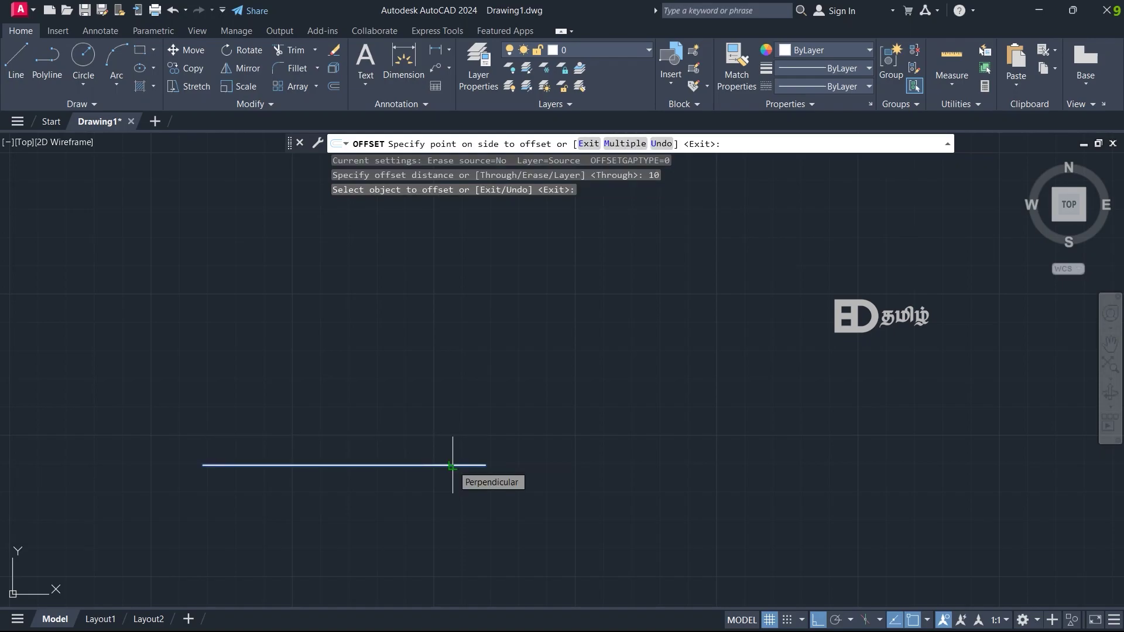
{"action": "left_click", "coordinate": [624, 144]}
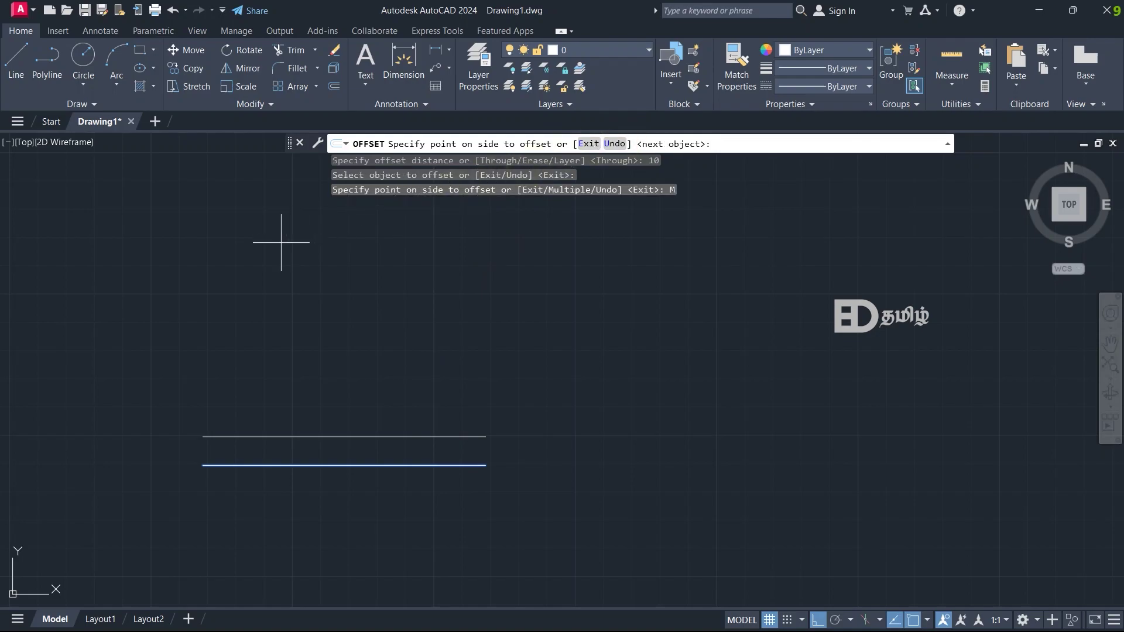
{"action": "left_click", "coordinate": [180, 244]}
{"action": "left_click", "coordinate": [126, 229]}
{"action": "left_click", "coordinate": [111, 234]}
{"action": "left_click", "coordinate": [116, 233]}
{"action": "left_click", "coordinate": [117, 232]}
{"action": "left_click", "coordinate": [116, 232]}
{"action": "left_click", "coordinate": [129, 217]}
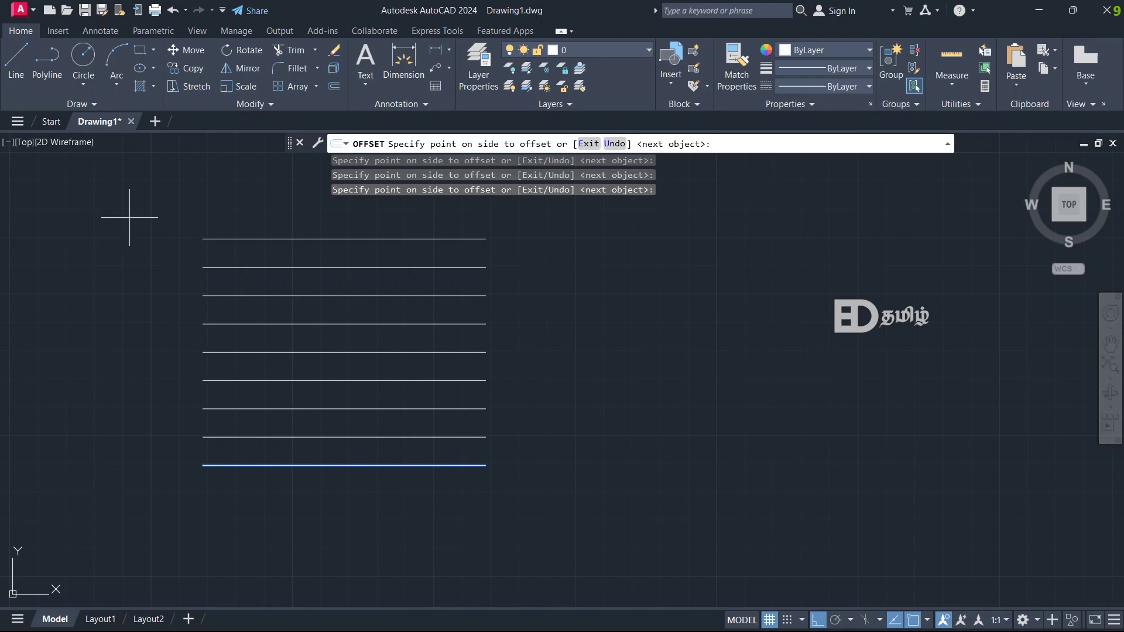
{"action": "key", "text": "Escape"}
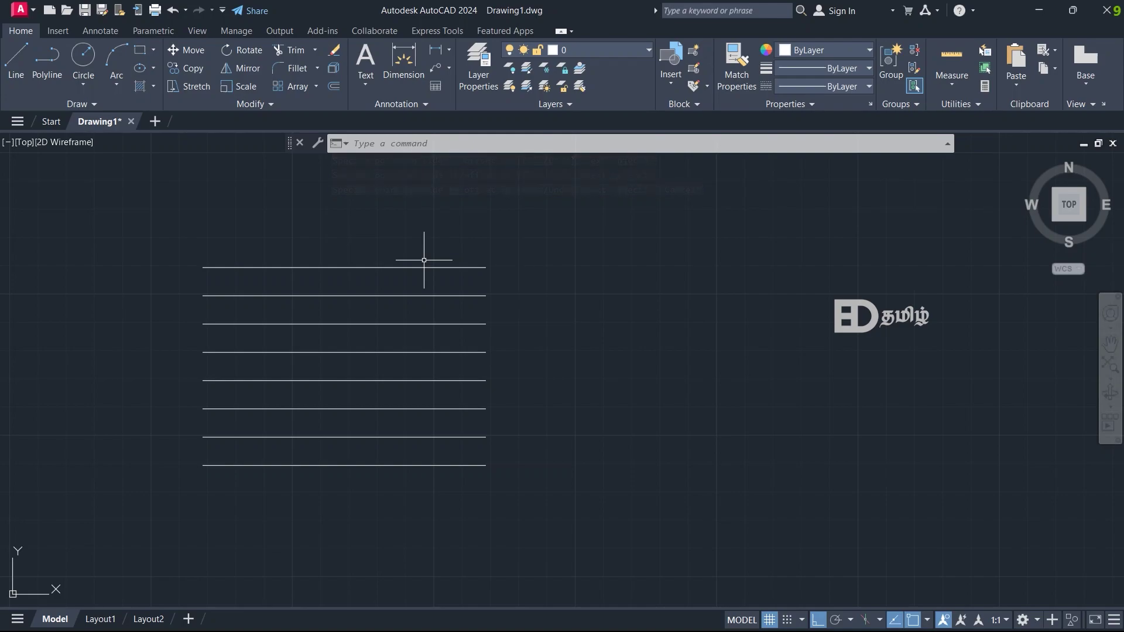
- Delete all eight parallel horizontal lines from the drawing
{"action": "left_click", "coordinate": [529, 523]}
{"action": "left_click", "coordinate": [126, 227]}
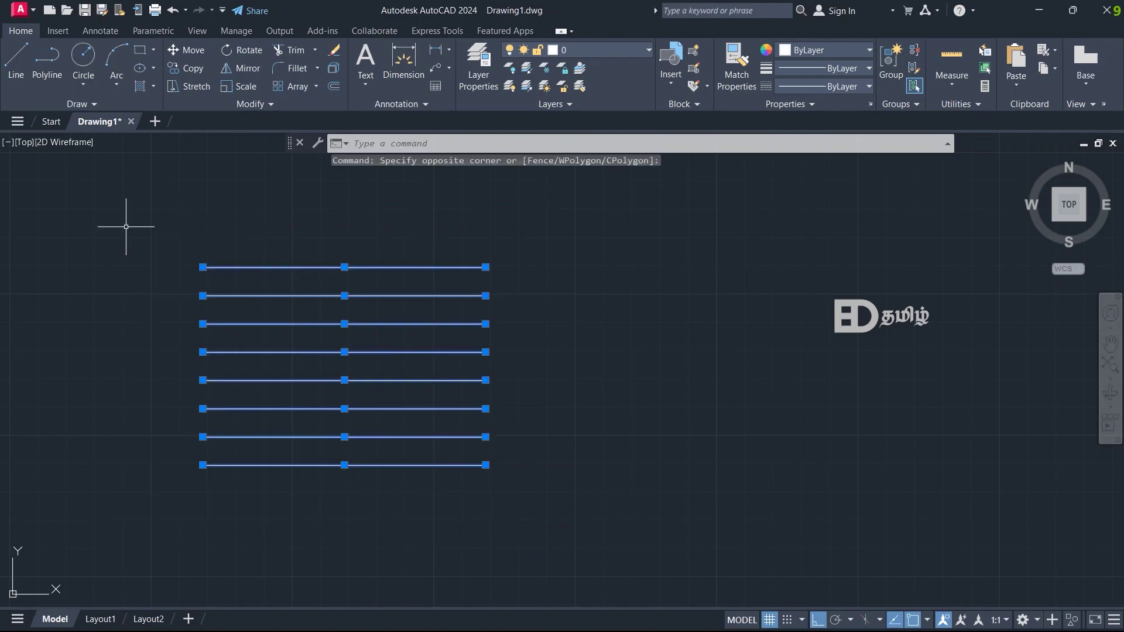
{"action": "key", "text": "Delete"}
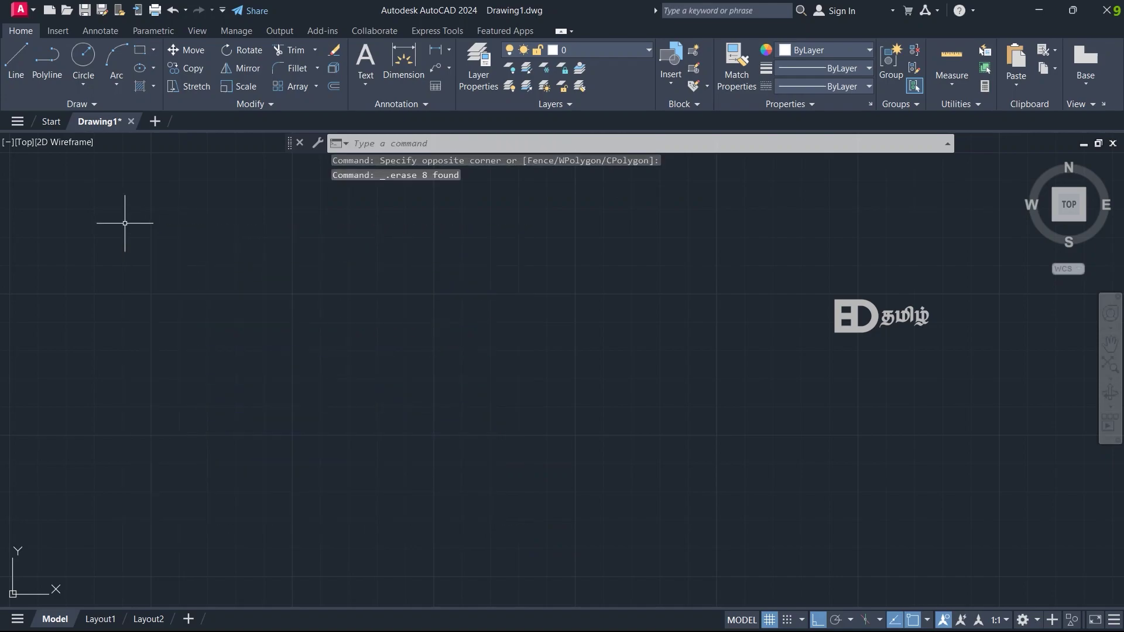
{"action": "left_click", "coordinate": [122, 84]}
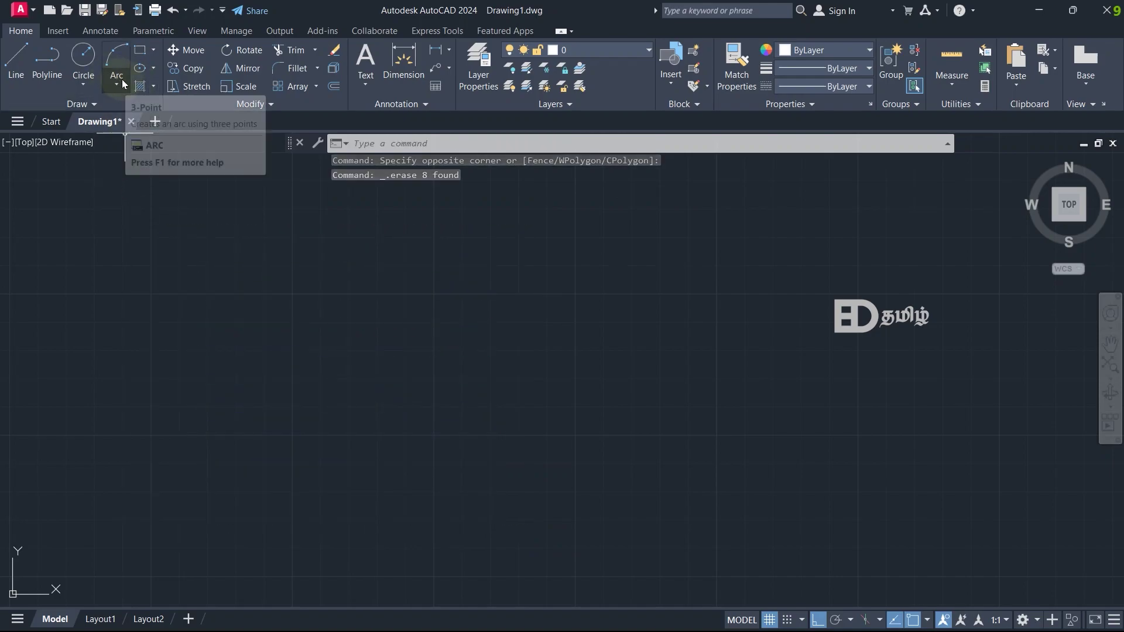
{"action": "left_click", "coordinate": [122, 88]}
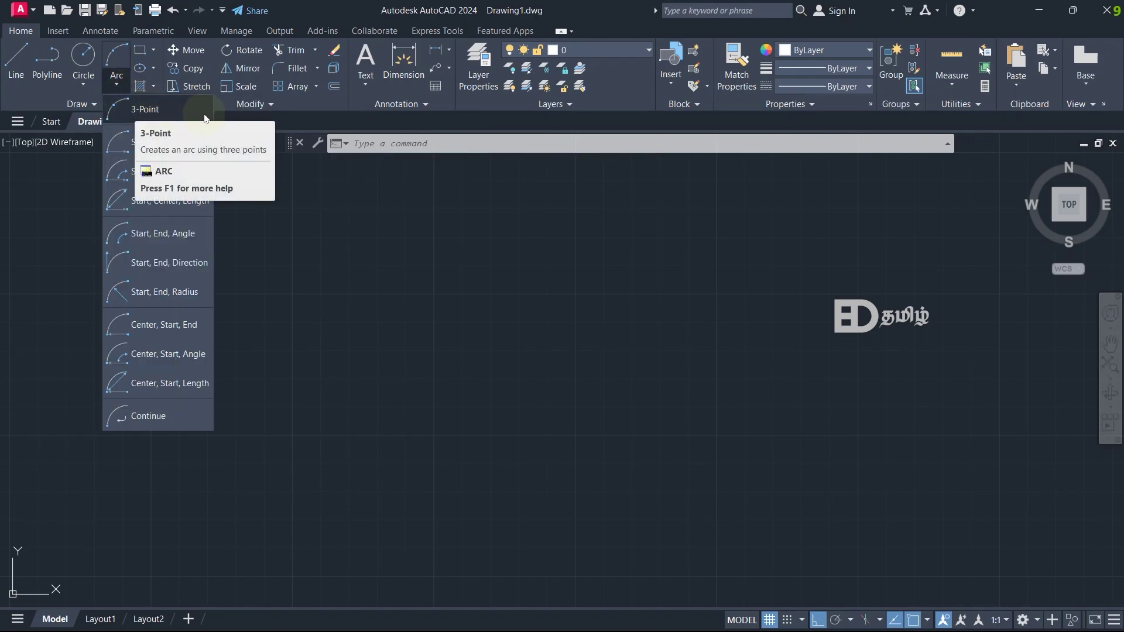
{"action": "left_click", "coordinate": [270, 124]}
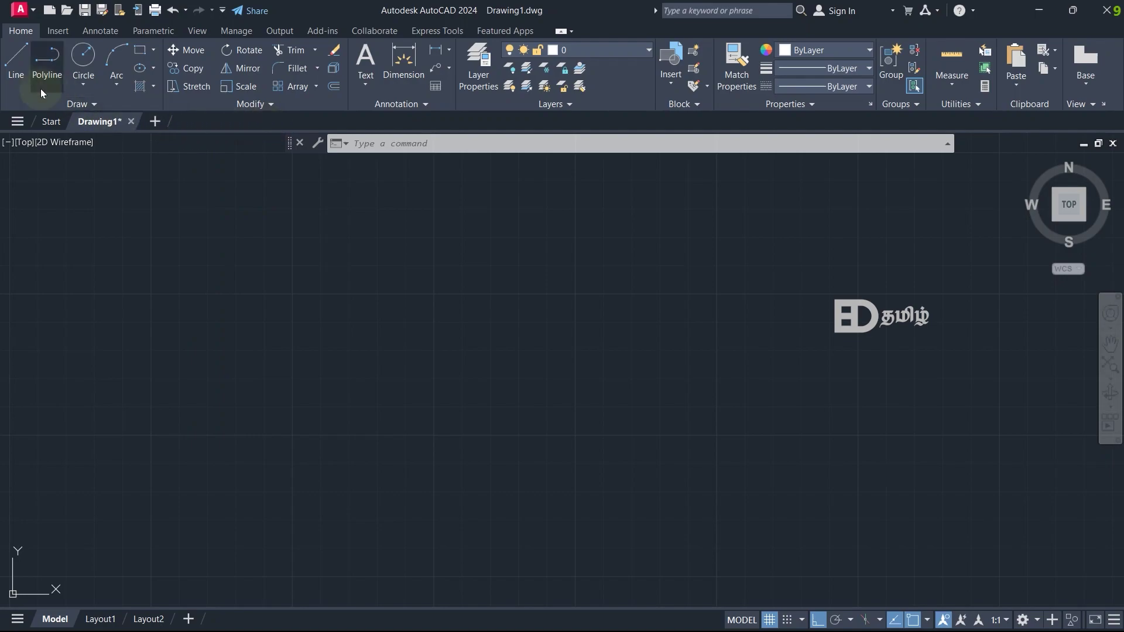
- Draw a vertical line 100 units long, running downward from a point in the upper middle of the empty drawing area
{"action": "left_click", "coordinate": [16, 64]}
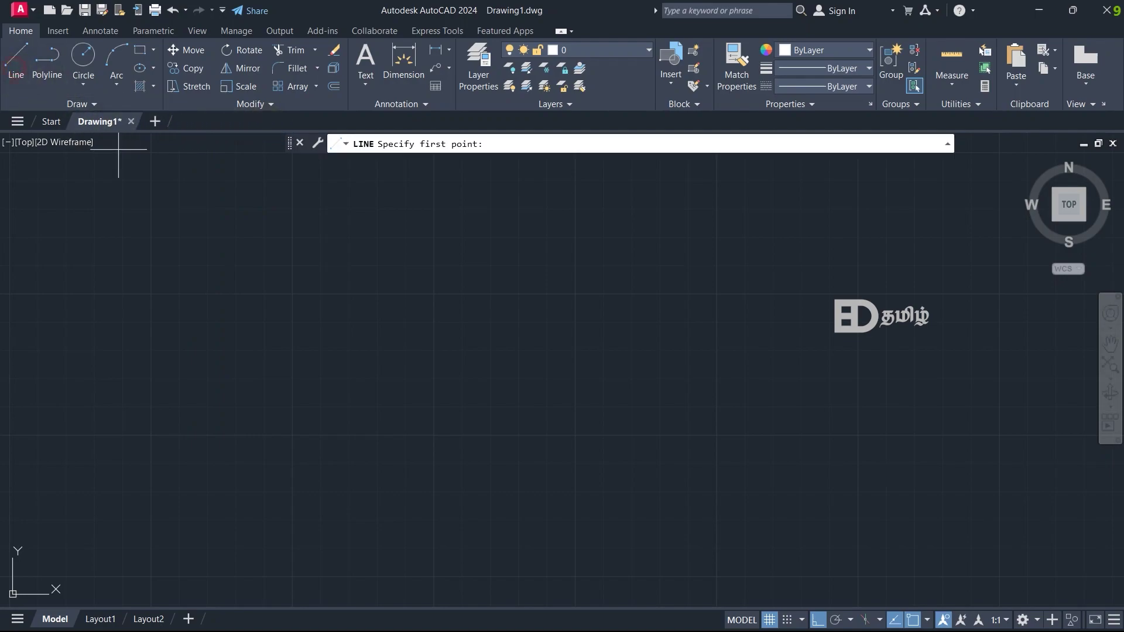
{"action": "left_click", "coordinate": [522, 212]}
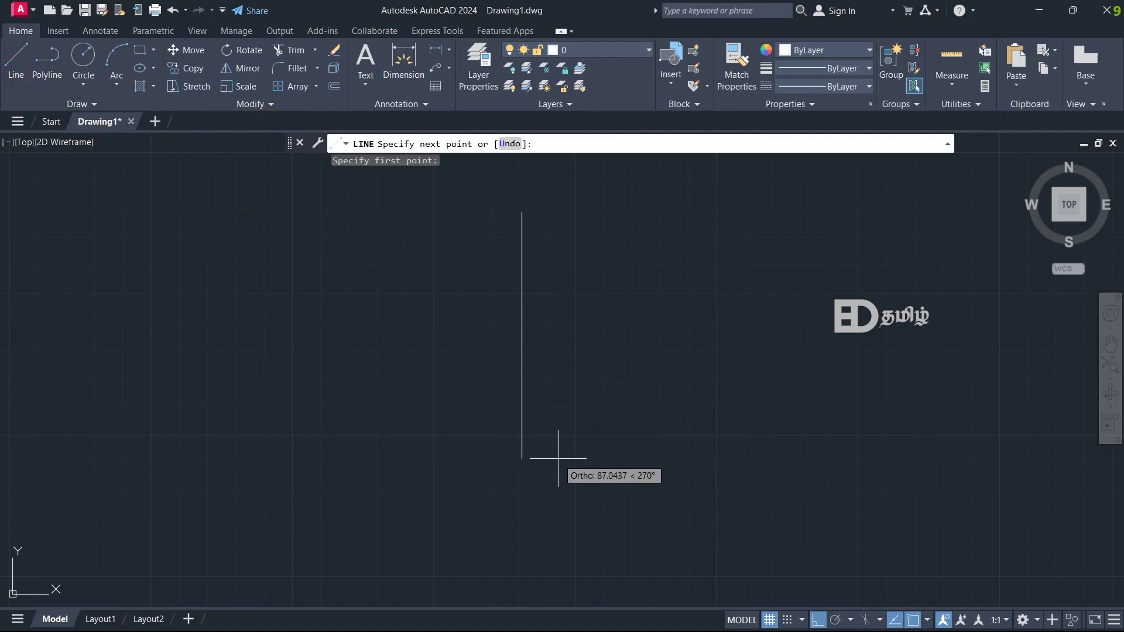
{"action": "key", "text": "Return"}
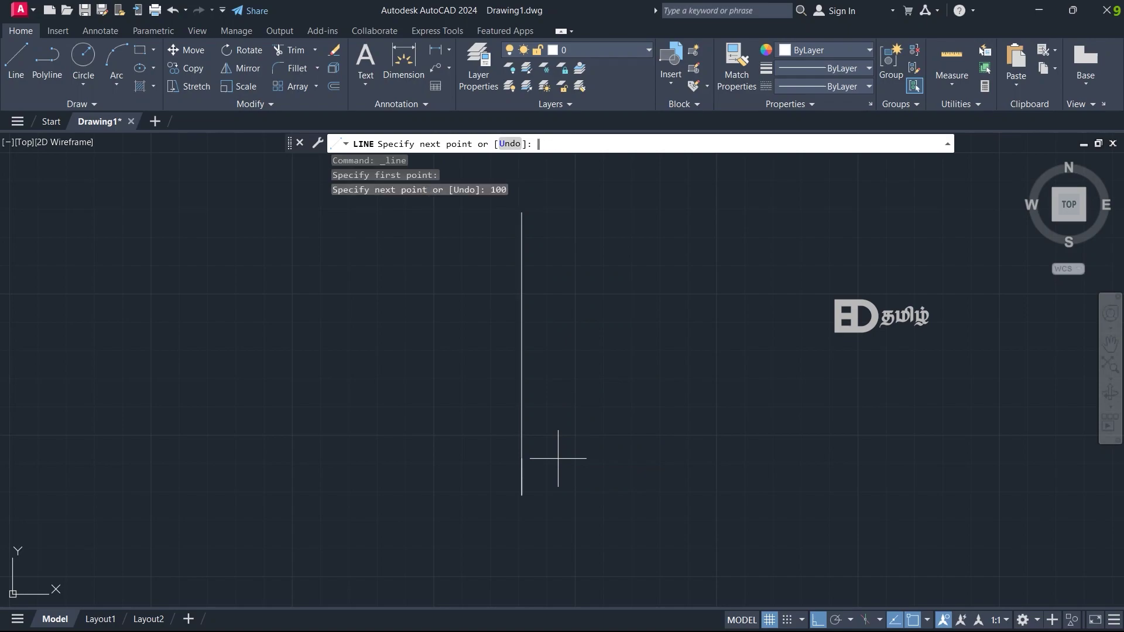
{"action": "key", "text": "Escape"}
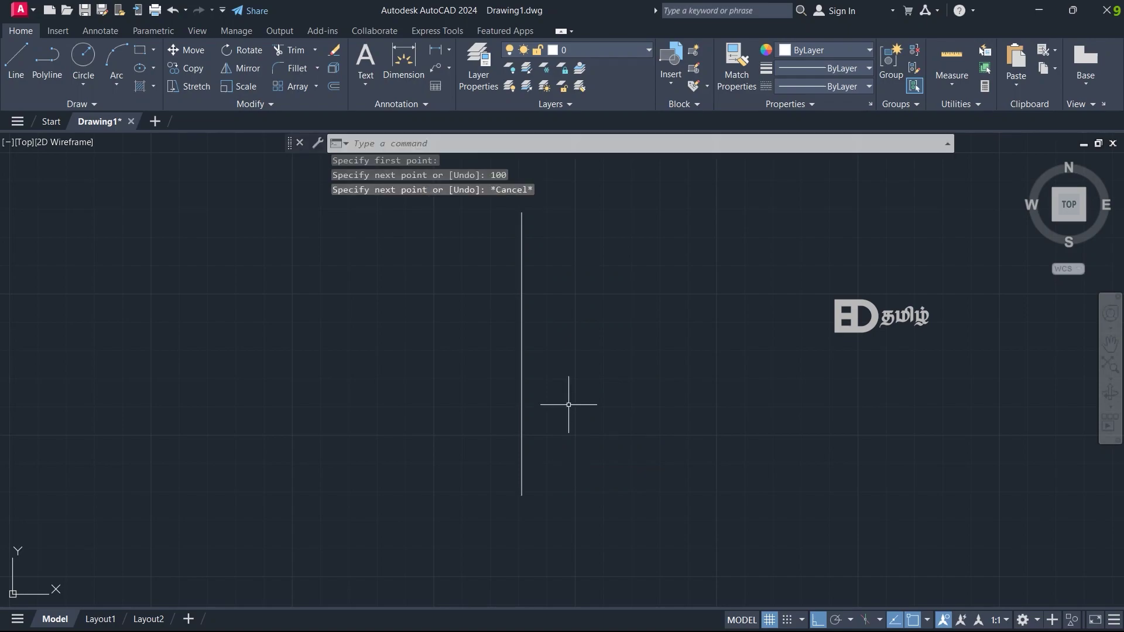
- Draw a horizontal line 100 units long to the right, starting from the midpoint of the vertical line
{"action": "key", "text": "Return"}
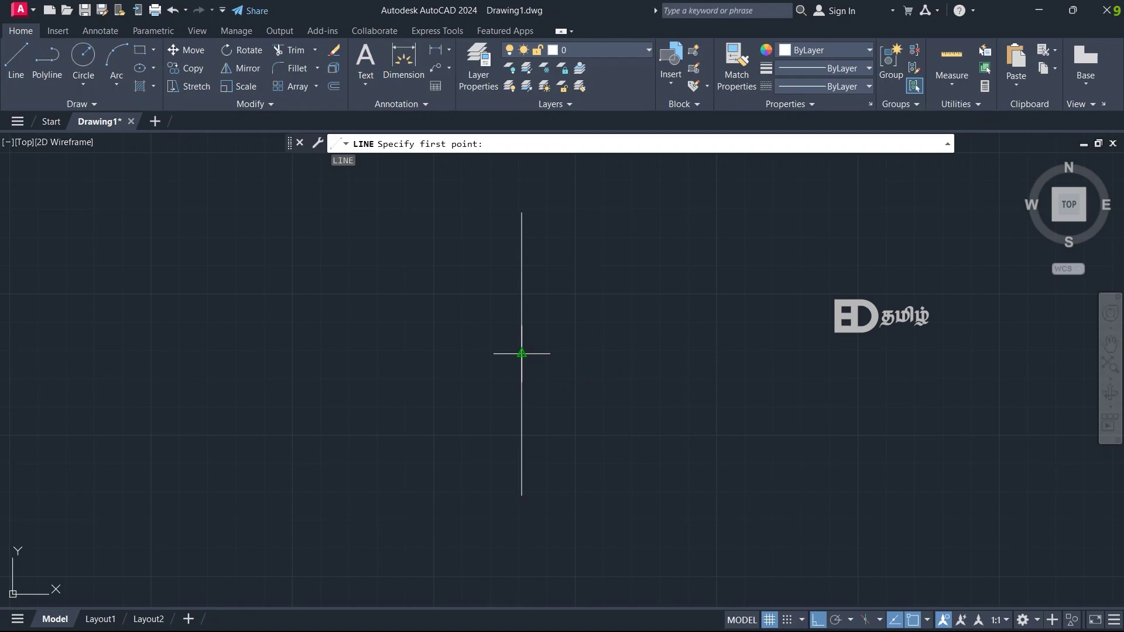
{"action": "left_click", "coordinate": [522, 353]}
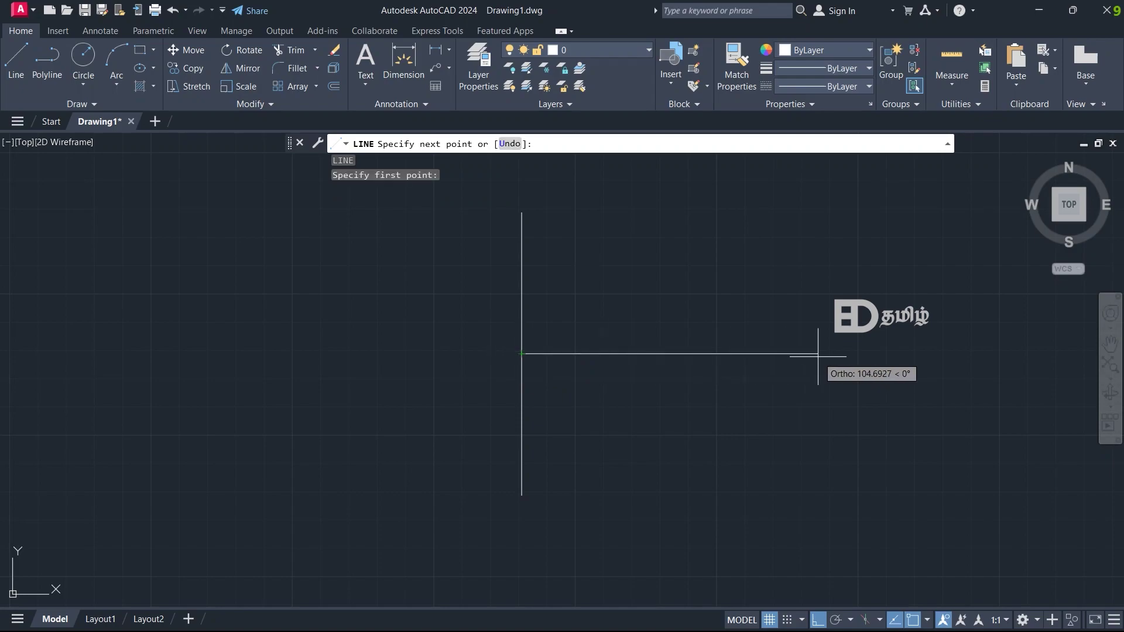
{"action": "key", "text": "Return"}
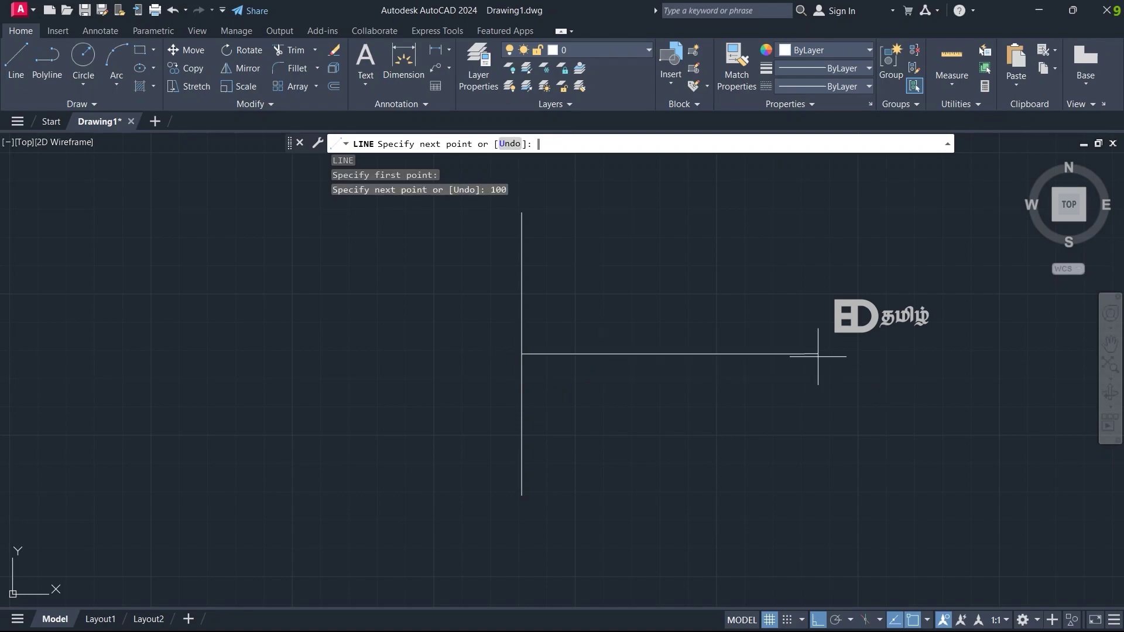
{"action": "key", "text": "Escape"}
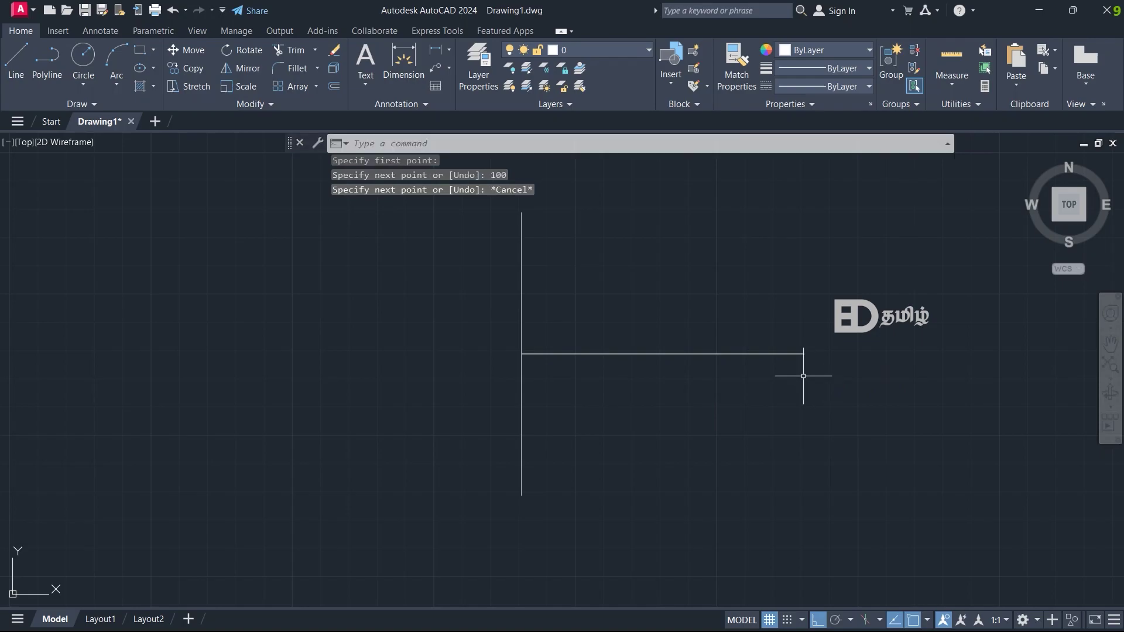
- Move the horizontal line by its midpoint grip onto the vertical line's midpoint, so the two lines form a centred cross
{"action": "left_click", "coordinate": [805, 378]}
{"action": "left_click", "coordinate": [752, 292]}
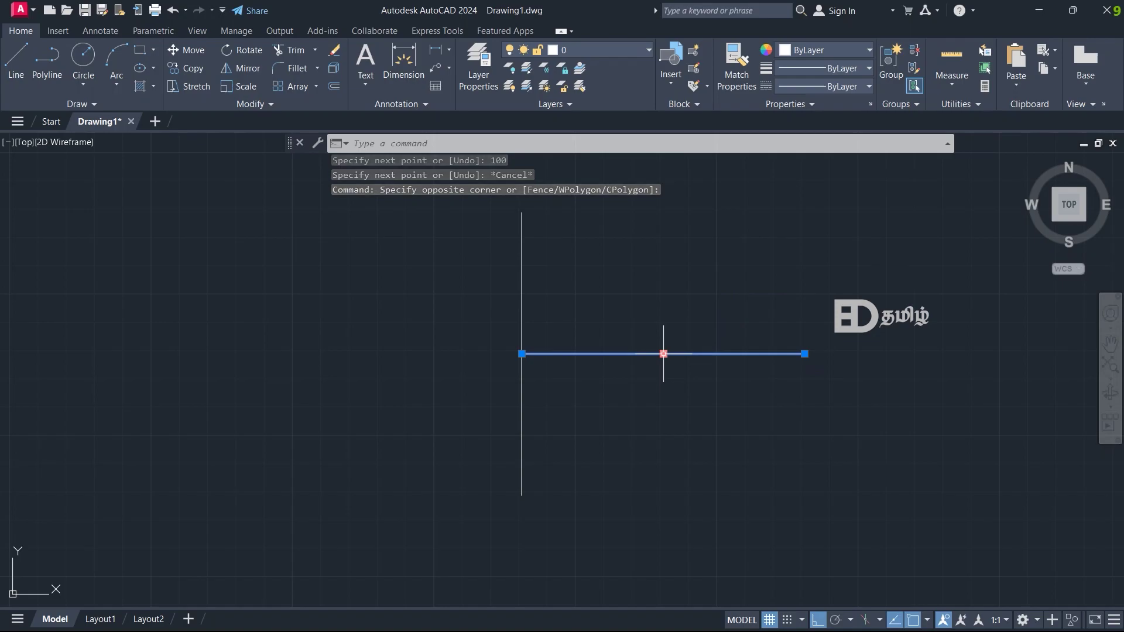
{"action": "left_click", "coordinate": [663, 354]}
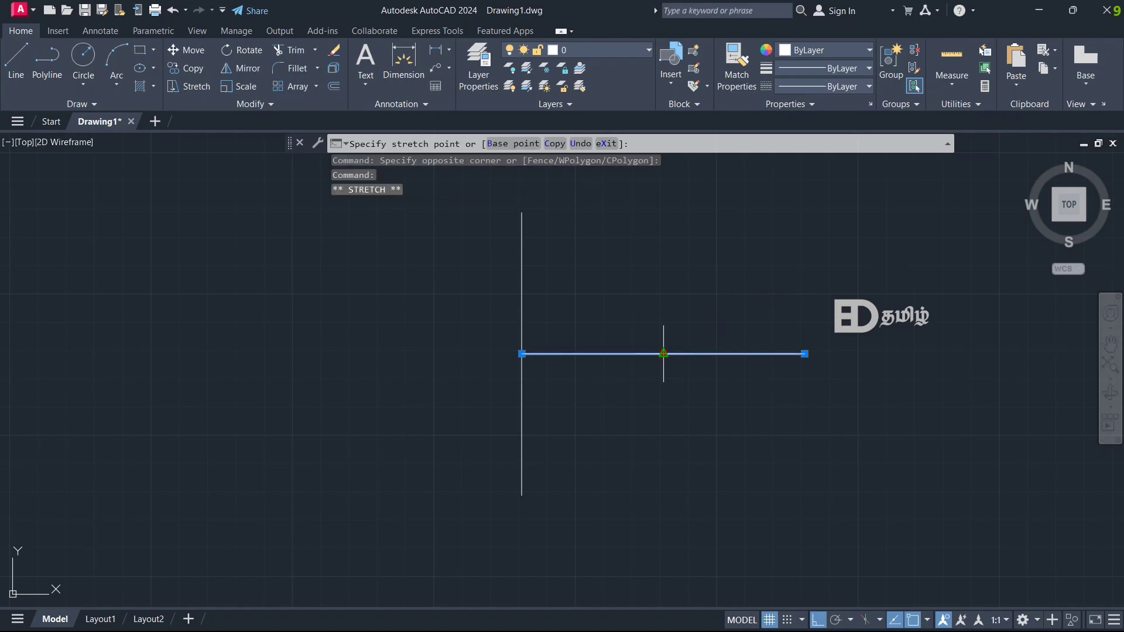
{"action": "left_click", "coordinate": [522, 353]}
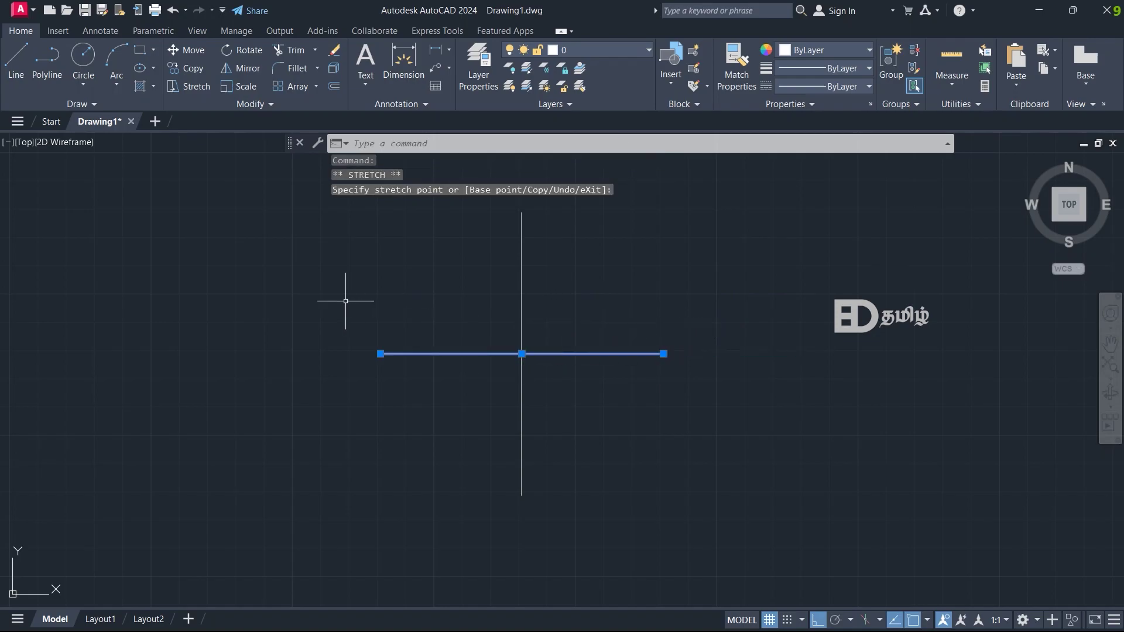
{"action": "key", "text": "Escape"}
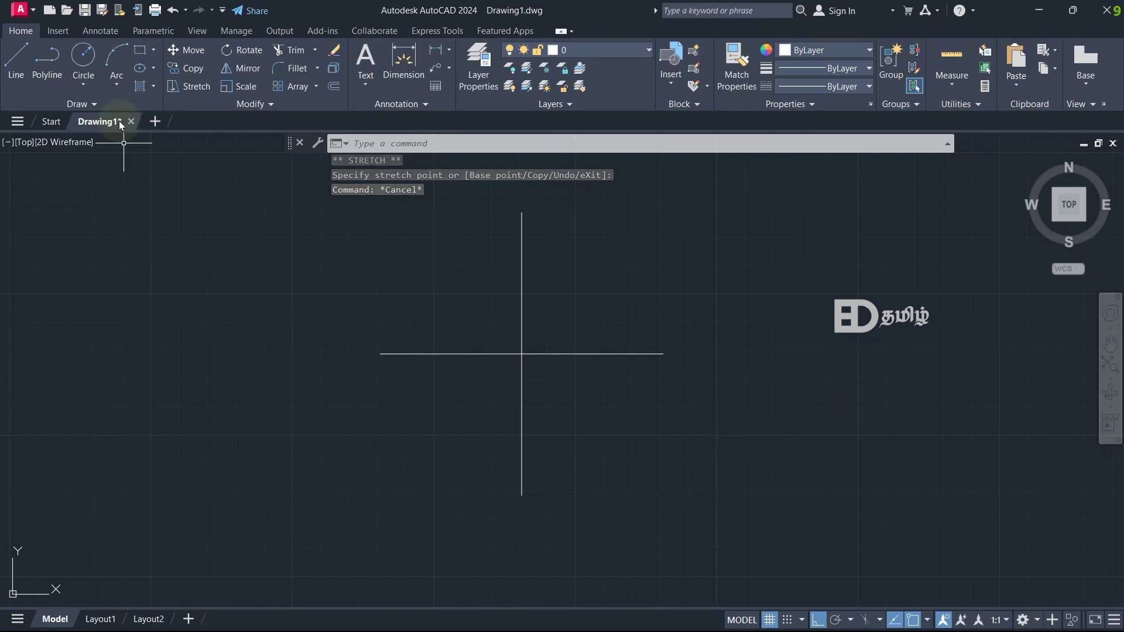
- Draw a 3-Point arc from the cross's left endpoint through its bottom endpoint to its right endpoint
{"action": "left_click", "coordinate": [115, 83]}
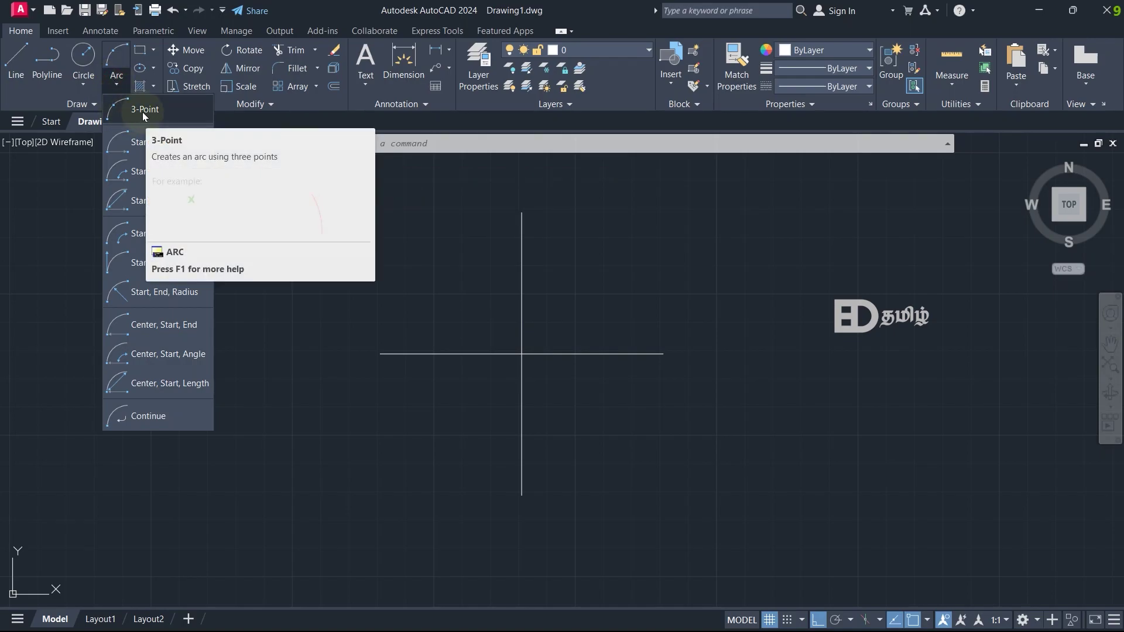
{"action": "left_click", "coordinate": [83, 86]}
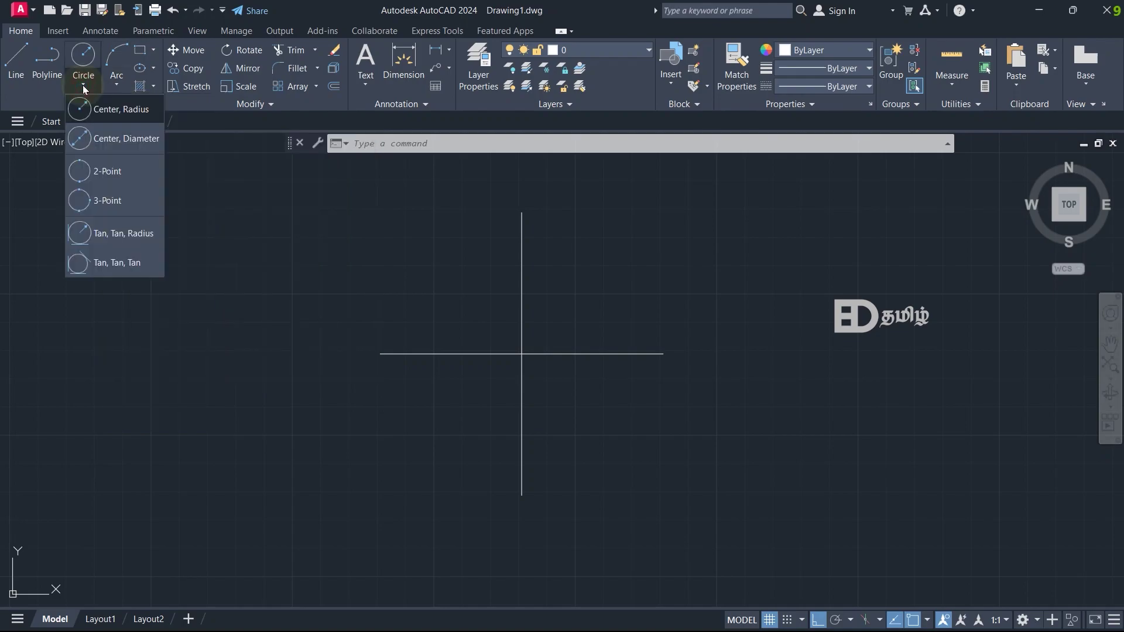
{"action": "left_click", "coordinate": [117, 85]}
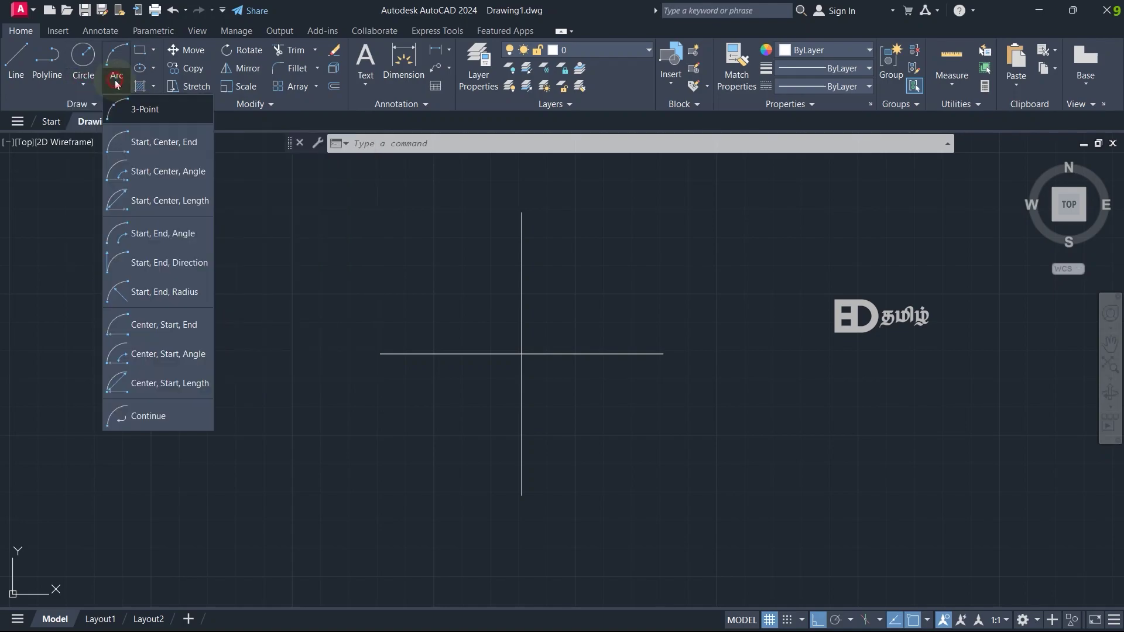
{"action": "left_click", "coordinate": [150, 107]}
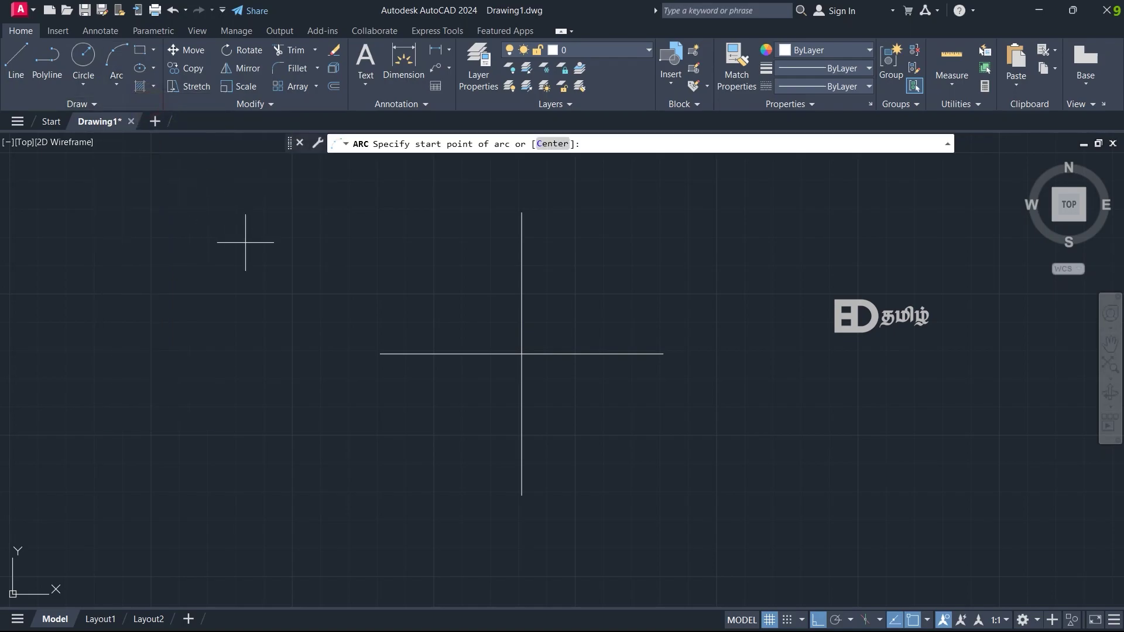
{"action": "left_click", "coordinate": [381, 354]}
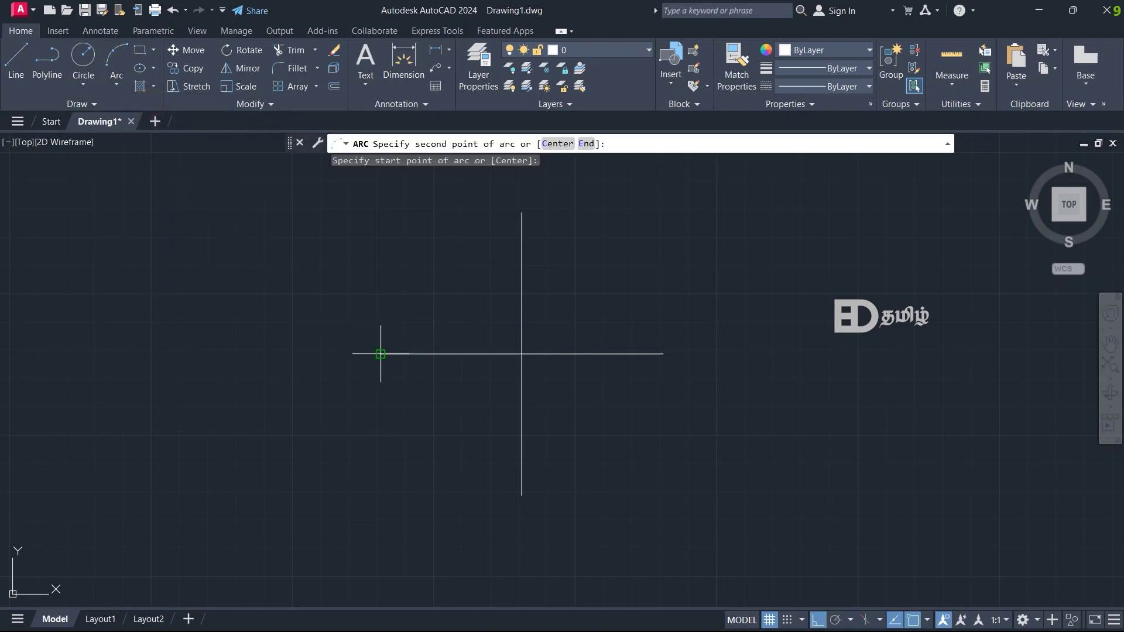
{"action": "left_click", "coordinate": [521, 495]}
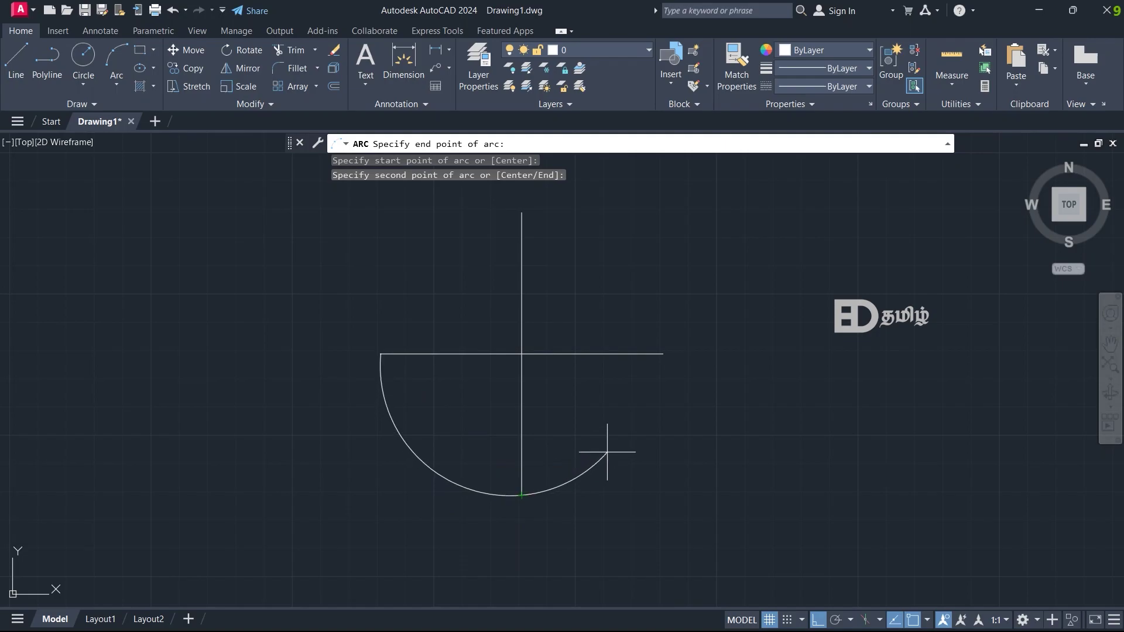
{"action": "left_click", "coordinate": [663, 354]}
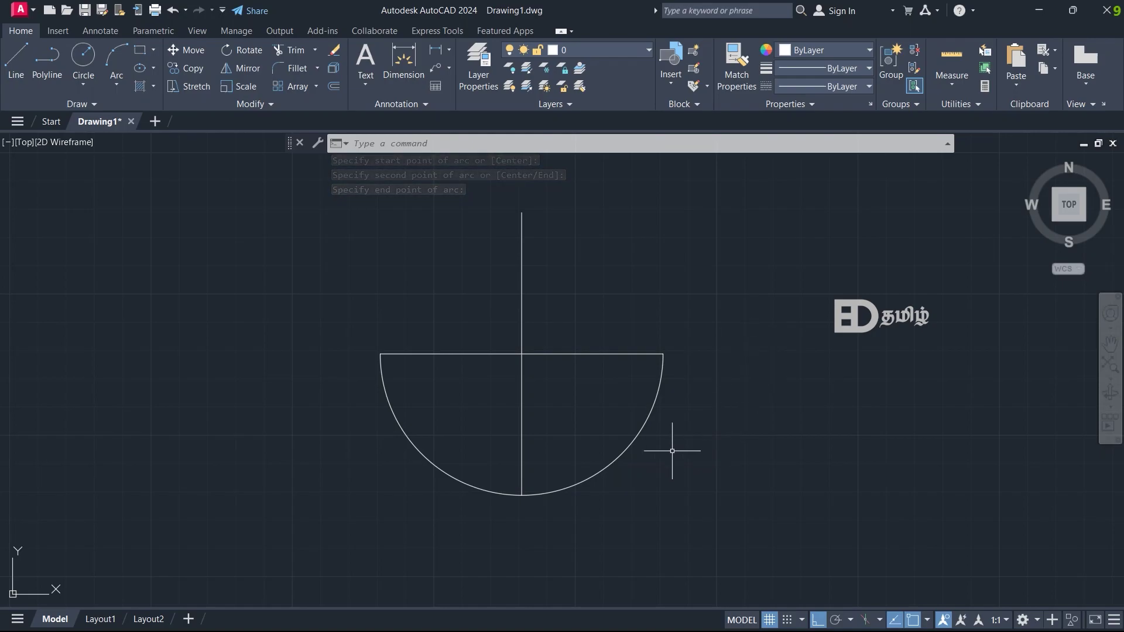
- Delete the semicircular arc below the horizontal line, keeping the two crossing lines
{"action": "left_click", "coordinate": [650, 458]}
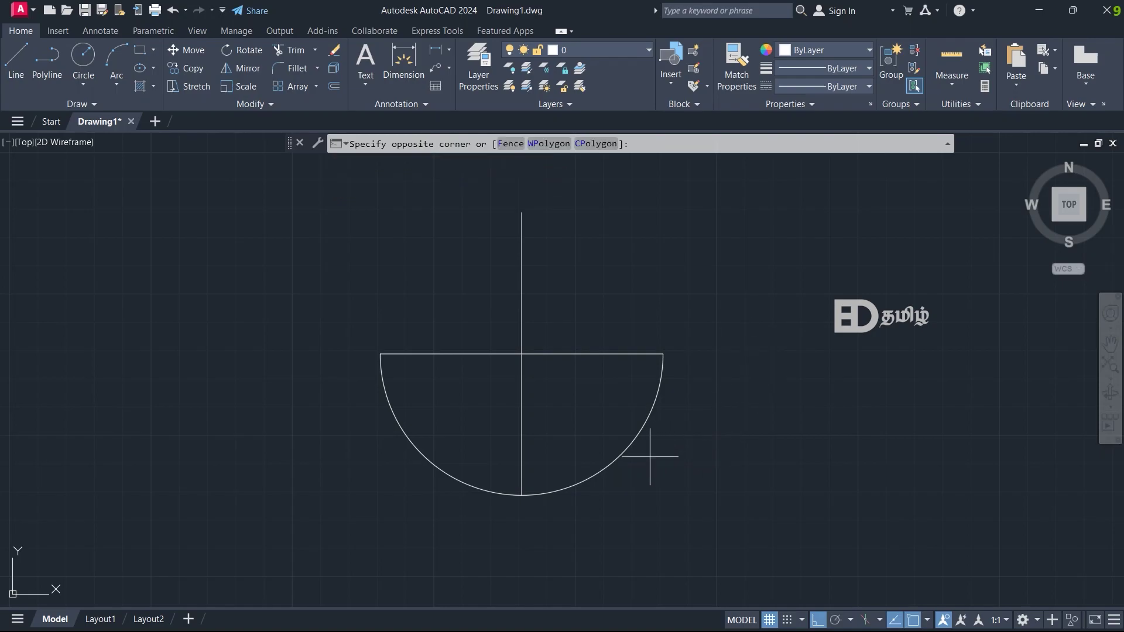
{"action": "left_click", "coordinate": [604, 426]}
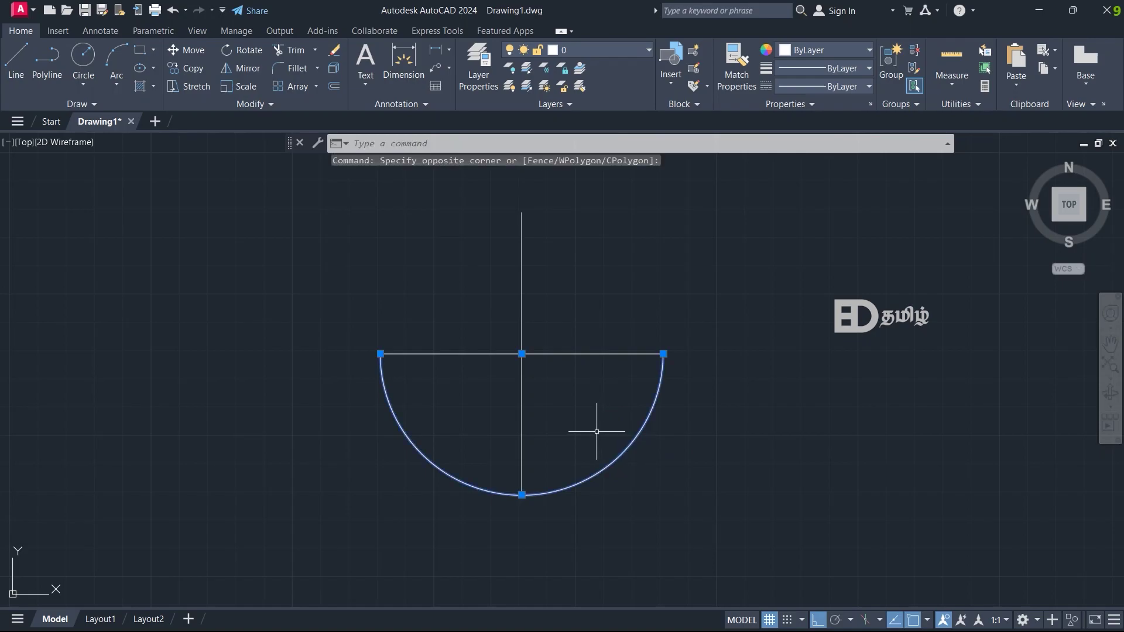
{"action": "key", "text": "Escape"}
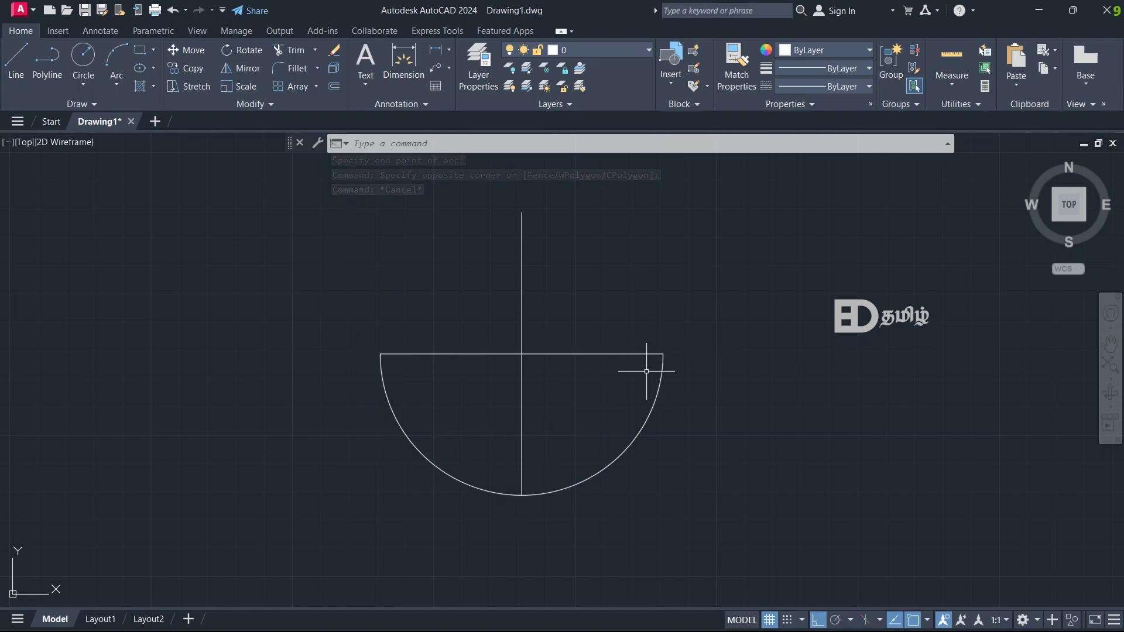
{"action": "left_click", "coordinate": [674, 452]}
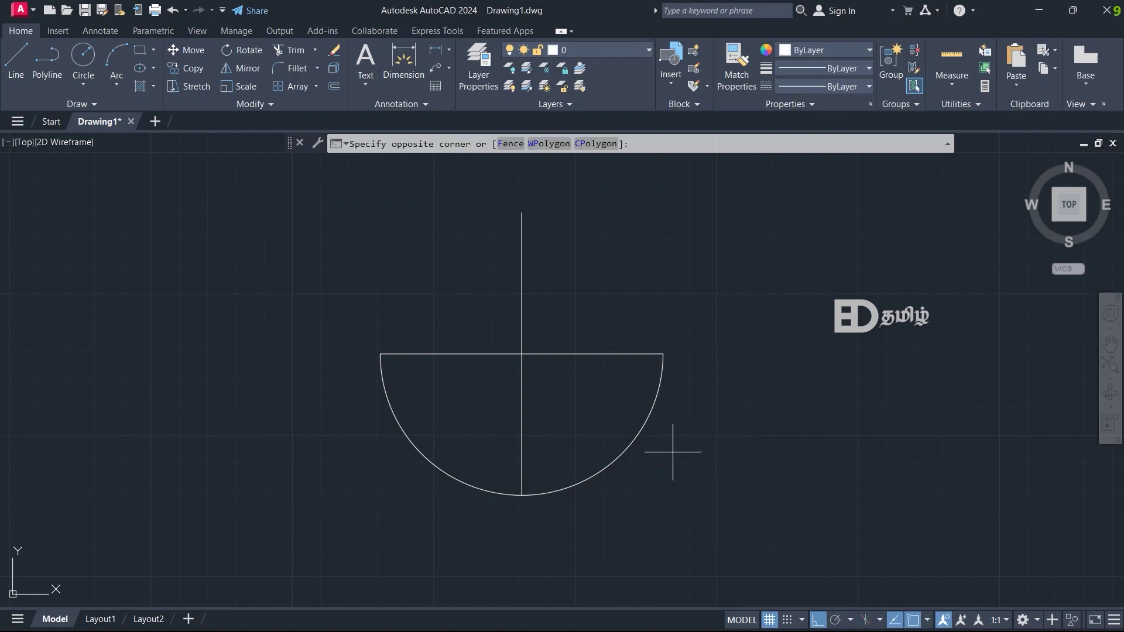
{"action": "left_click", "coordinate": [629, 413]}
{"action": "key", "text": "Delete"}
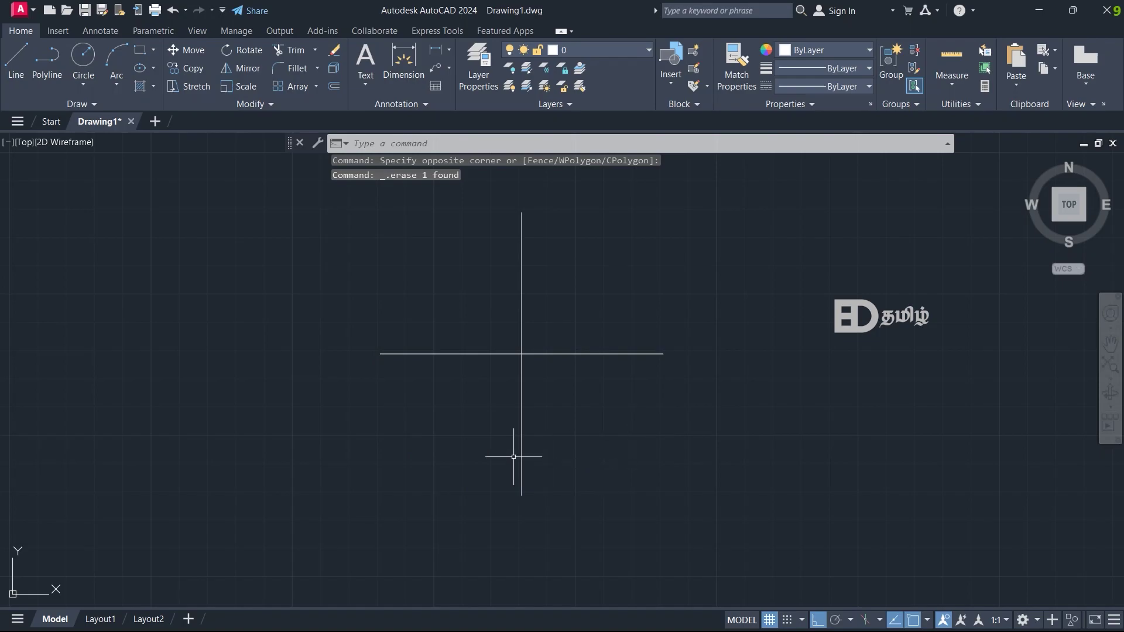
- Draw a Start, Center, End arc from the cross's left endpoint, centred on the intersection and ending at the bottom endpoint
{"action": "left_click", "coordinate": [115, 87]}
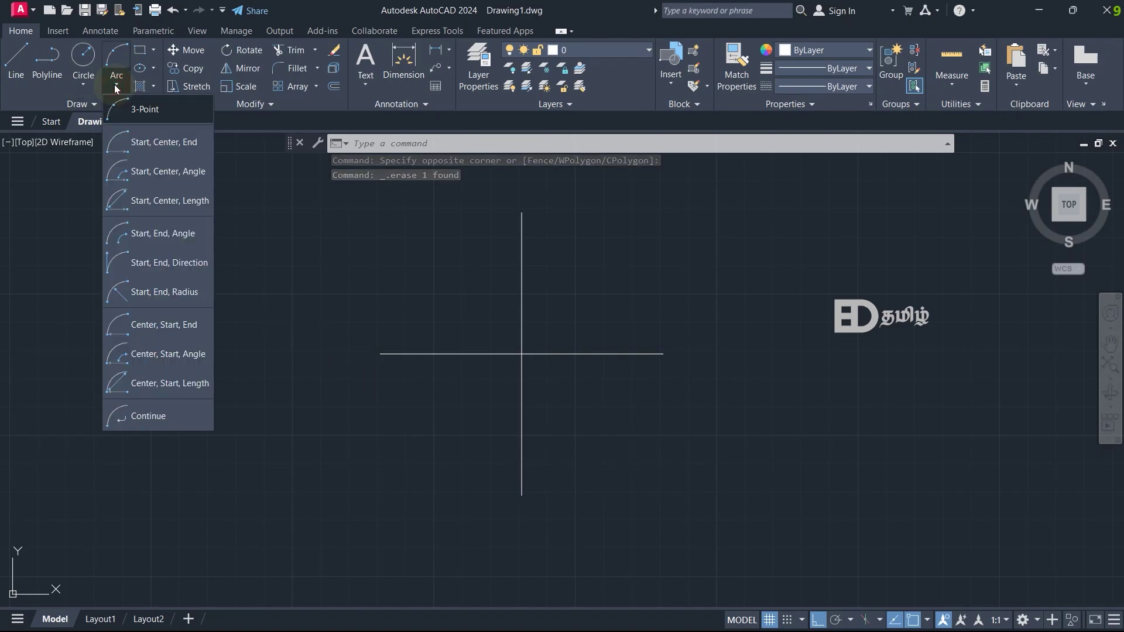
{"action": "left_click", "coordinate": [140, 143]}
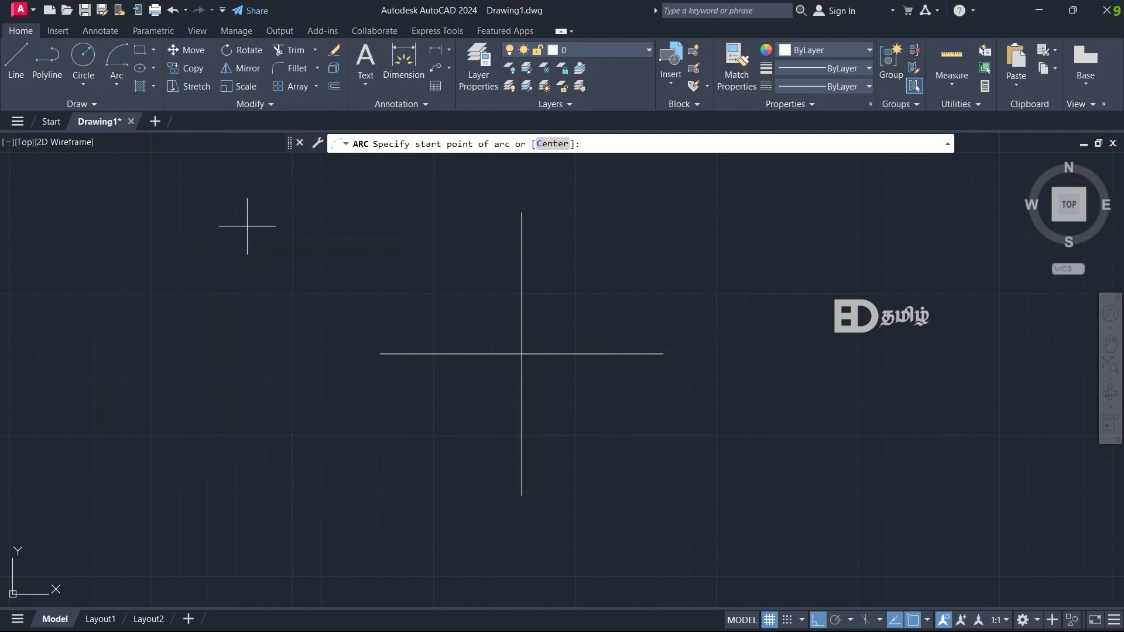
{"action": "left_click", "coordinate": [380, 354]}
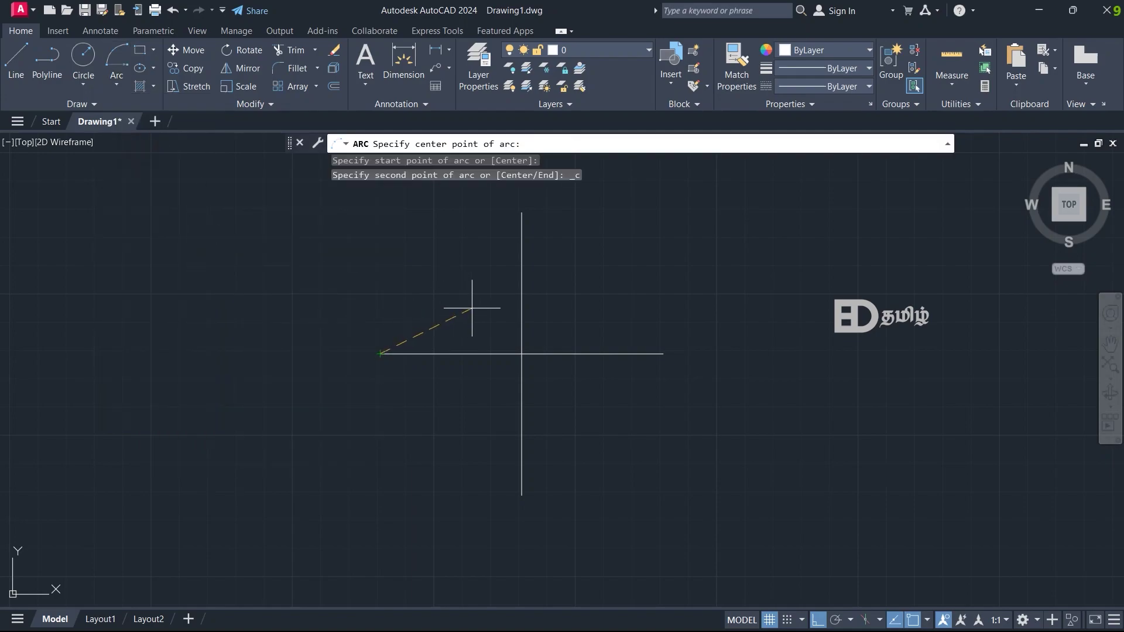
{"action": "left_click", "coordinate": [521, 353]}
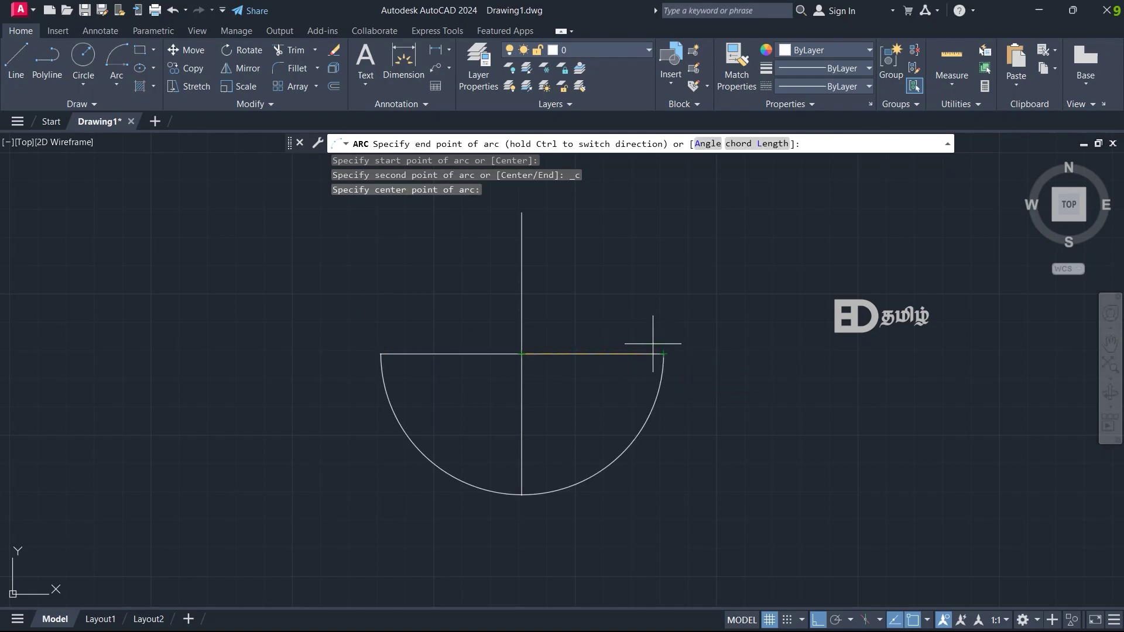
{"action": "left_click", "coordinate": [522, 495]}
- Delete the quarter arc at the lower left of the cross
{"action": "left_click", "coordinate": [440, 490]}
{"action": "left_click", "coordinate": [393, 409]}
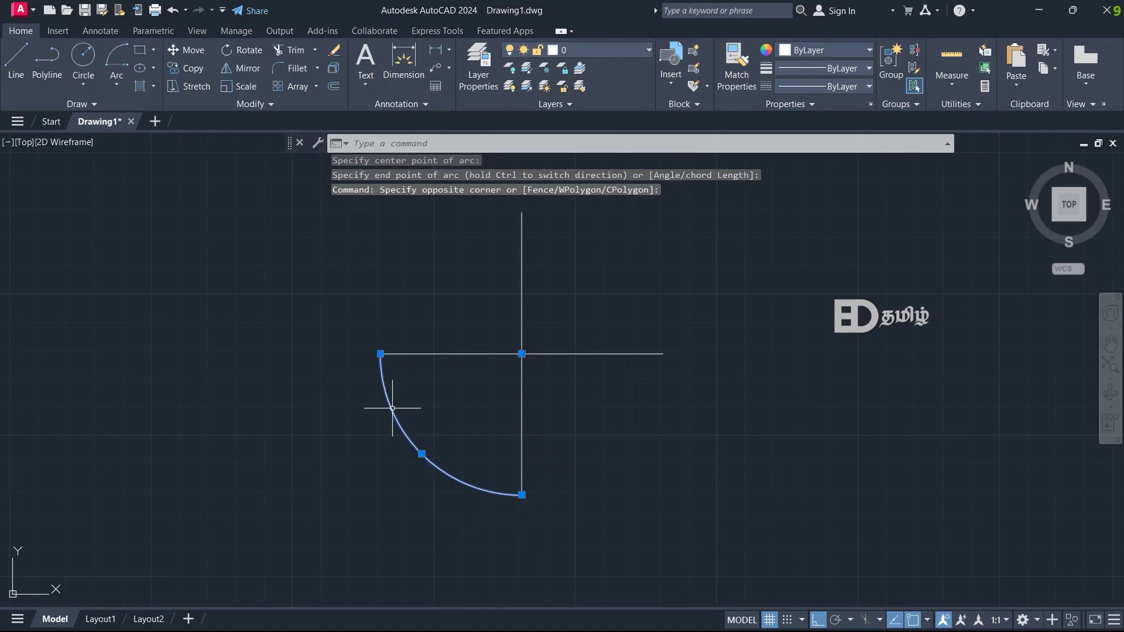
{"action": "key", "text": "Delete"}
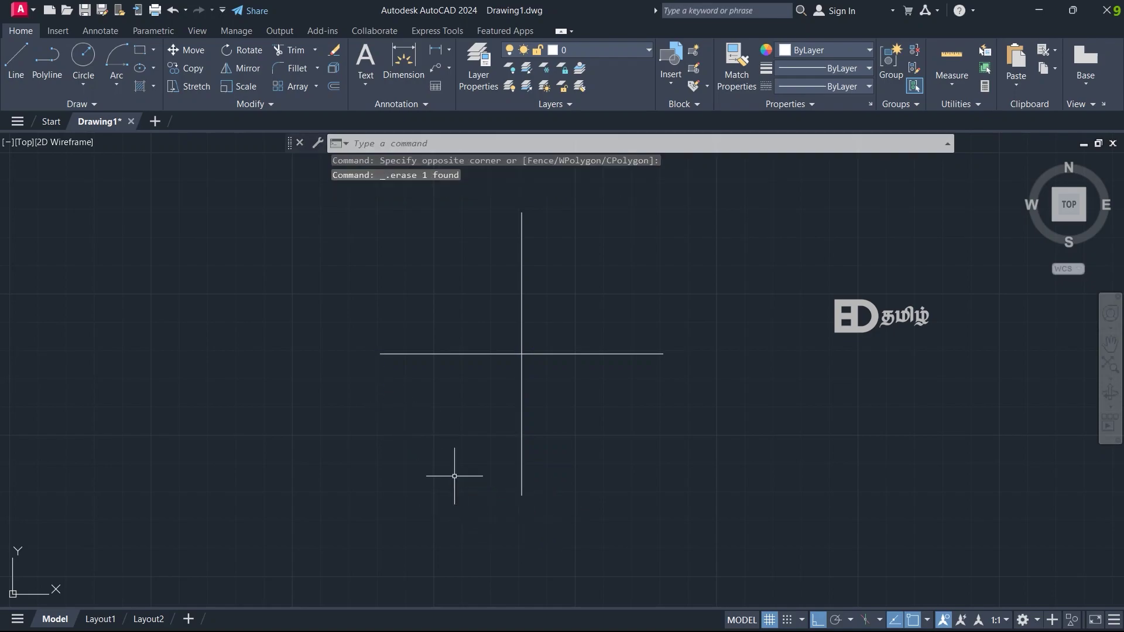
{"action": "left_click", "coordinate": [117, 83]}
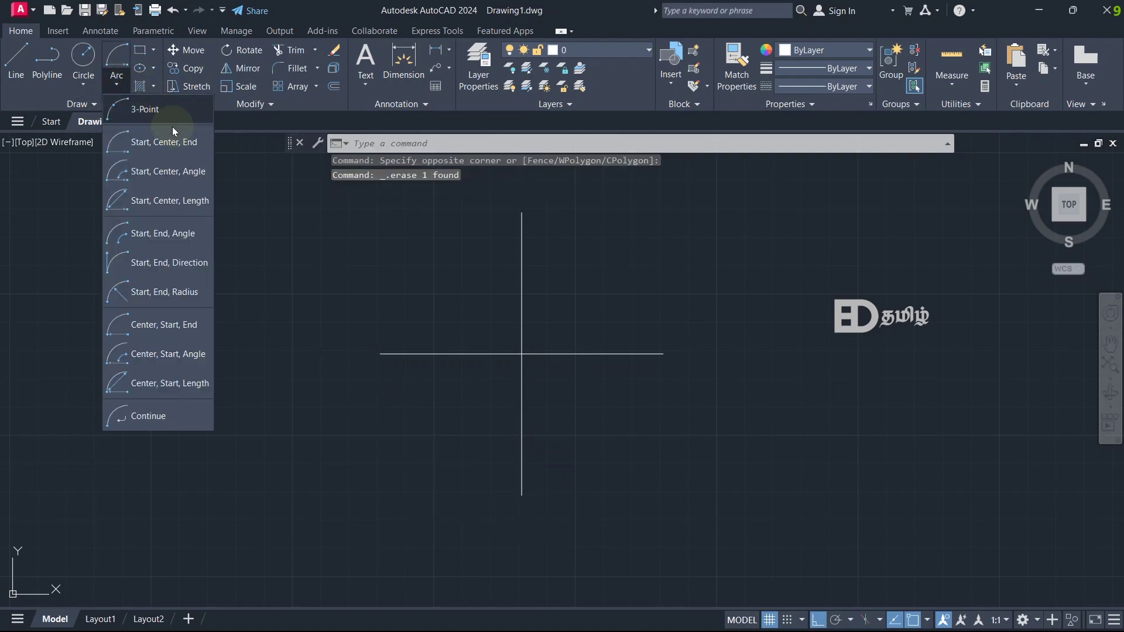
{"action": "left_click", "coordinate": [145, 173]}
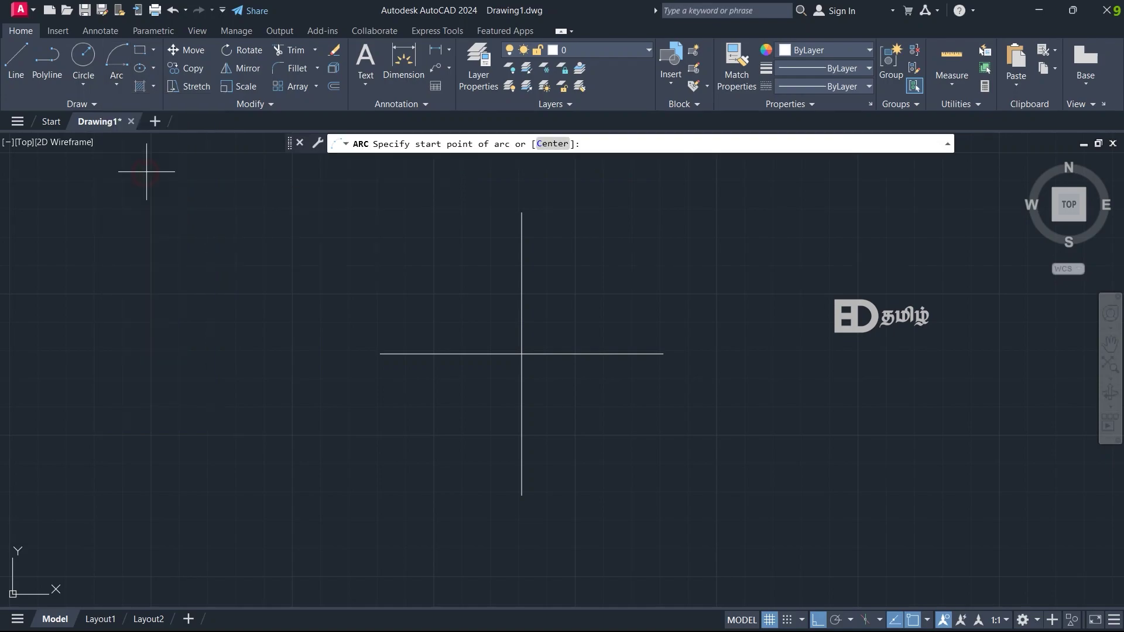
{"action": "left_click", "coordinate": [381, 353]}
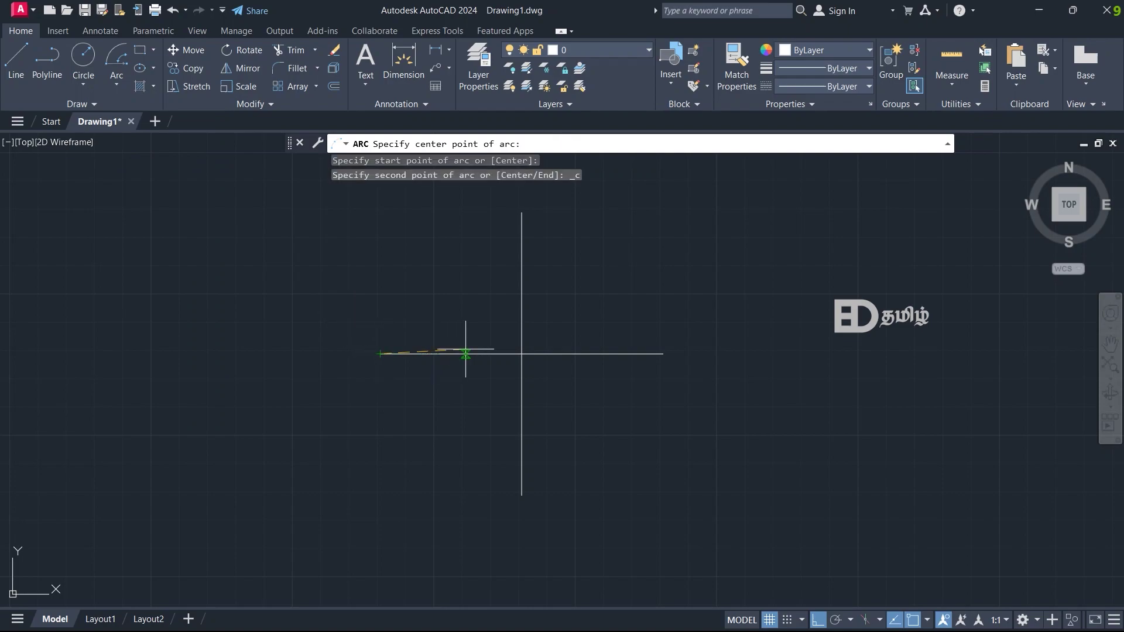
{"action": "left_click", "coordinate": [521, 354]}
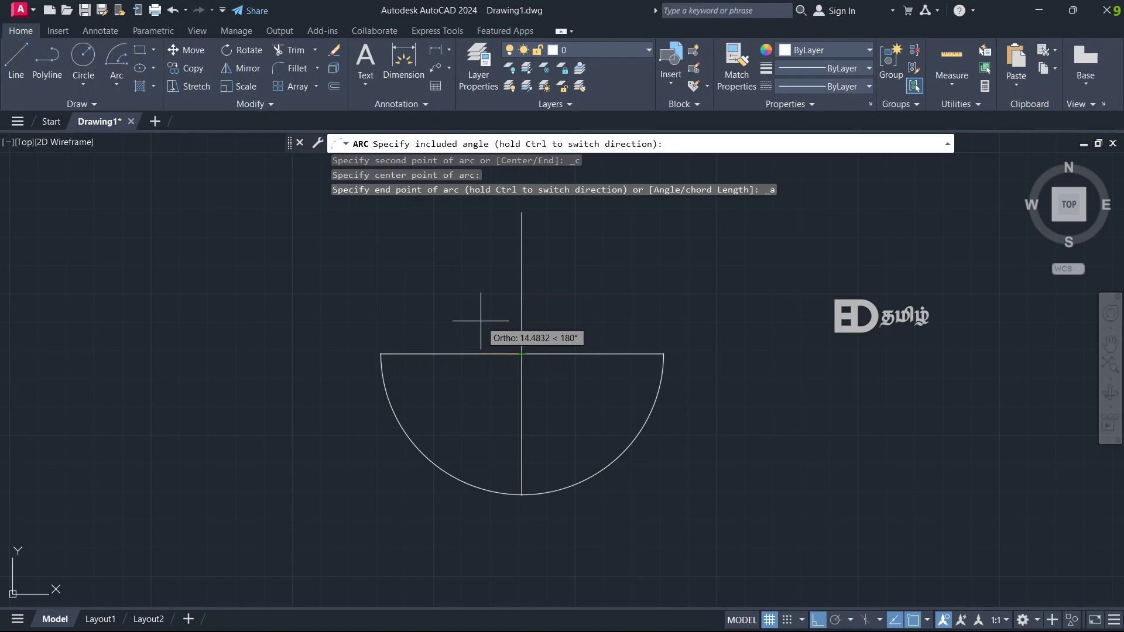
{"action": "key", "text": "Escape"}
- Draw a Start, Center, Angle arc from the cross's left endpoint, centred on the intersection, with an included angle of 45°
{"action": "left_click", "coordinate": [116, 85]}
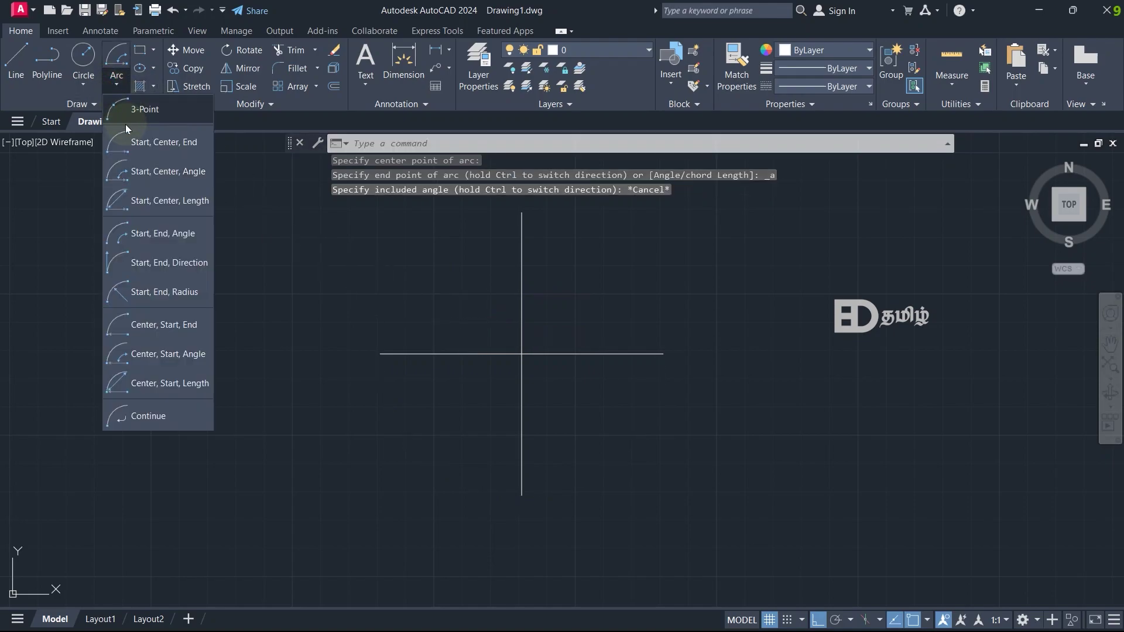
{"action": "left_click", "coordinate": [140, 173]}
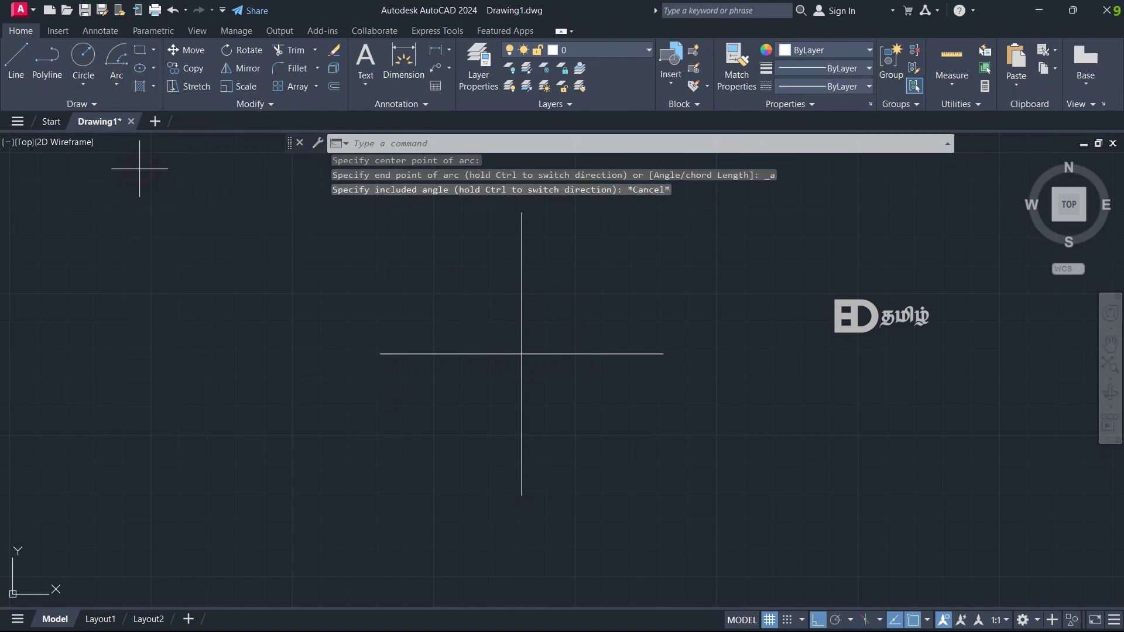
{"action": "left_click", "coordinate": [381, 353]}
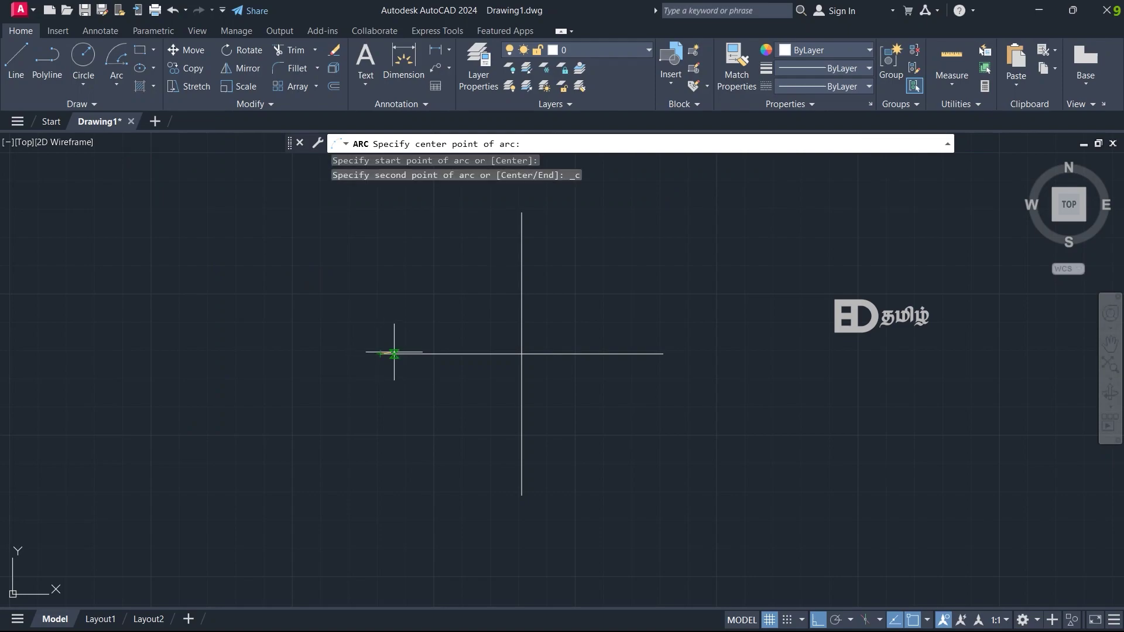
{"action": "left_click", "coordinate": [522, 354]}
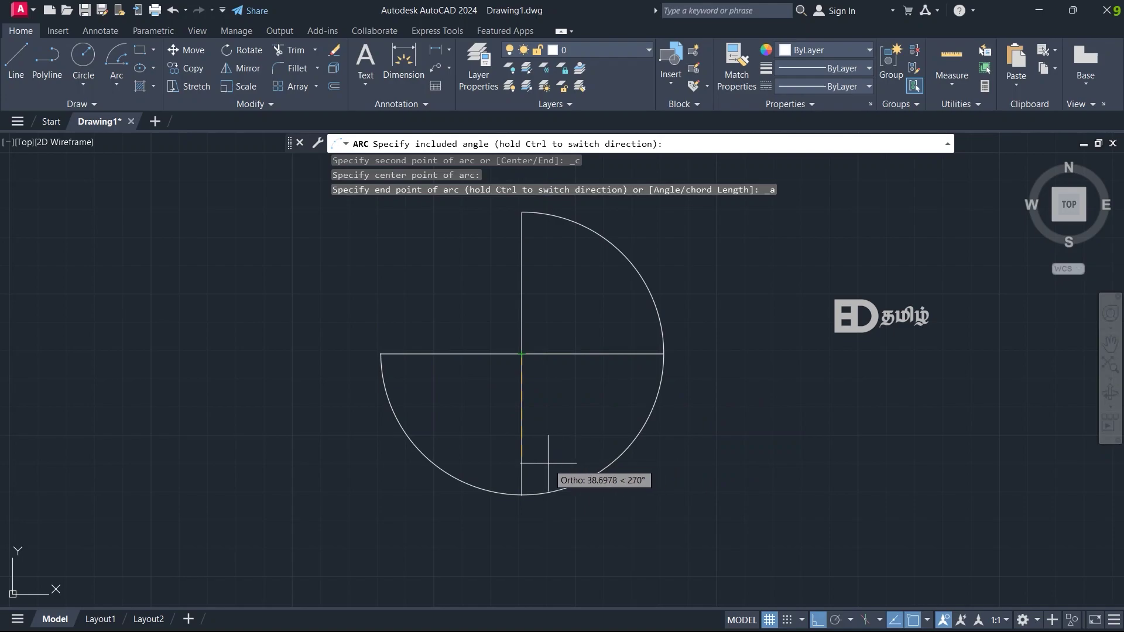
{"action": "key", "text": "Return"}
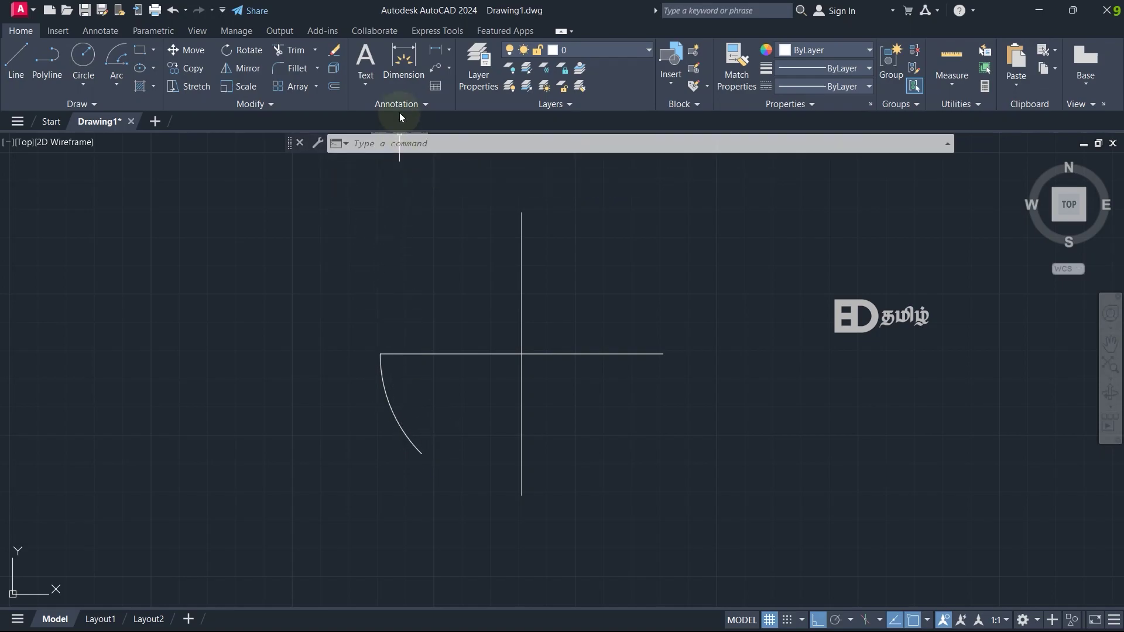
- Add an angular dimension to the arc, placing it outside the curve at the lower left of the cross
{"action": "left_click", "coordinate": [450, 50]}
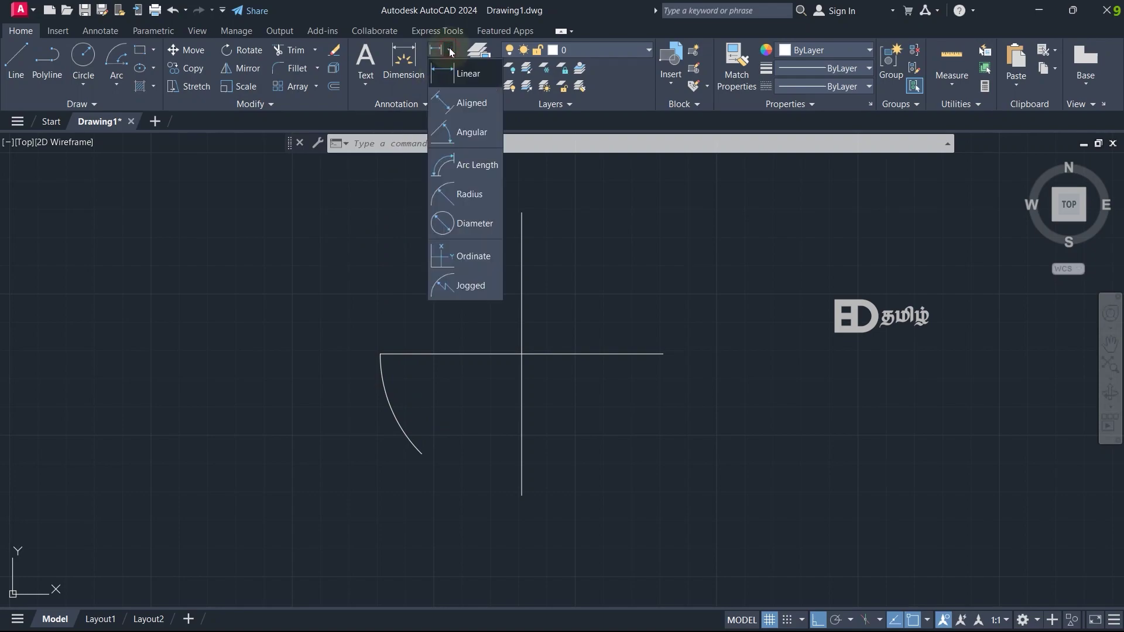
{"action": "left_click", "coordinate": [458, 134]}
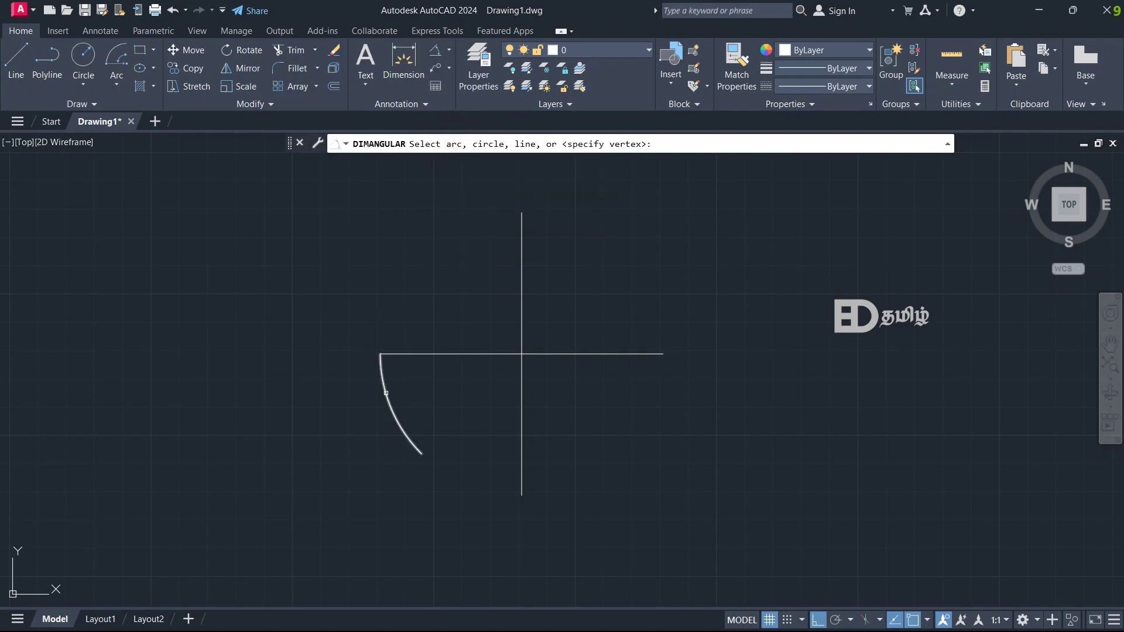
{"action": "left_click", "coordinate": [385, 393]}
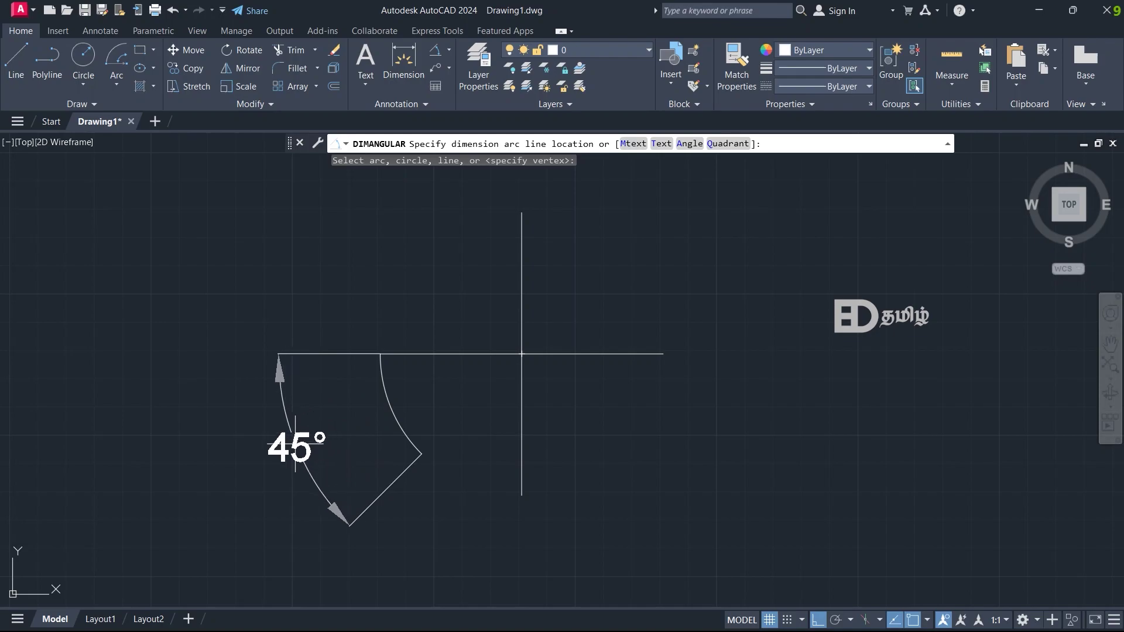
{"action": "left_click", "coordinate": [295, 443]}
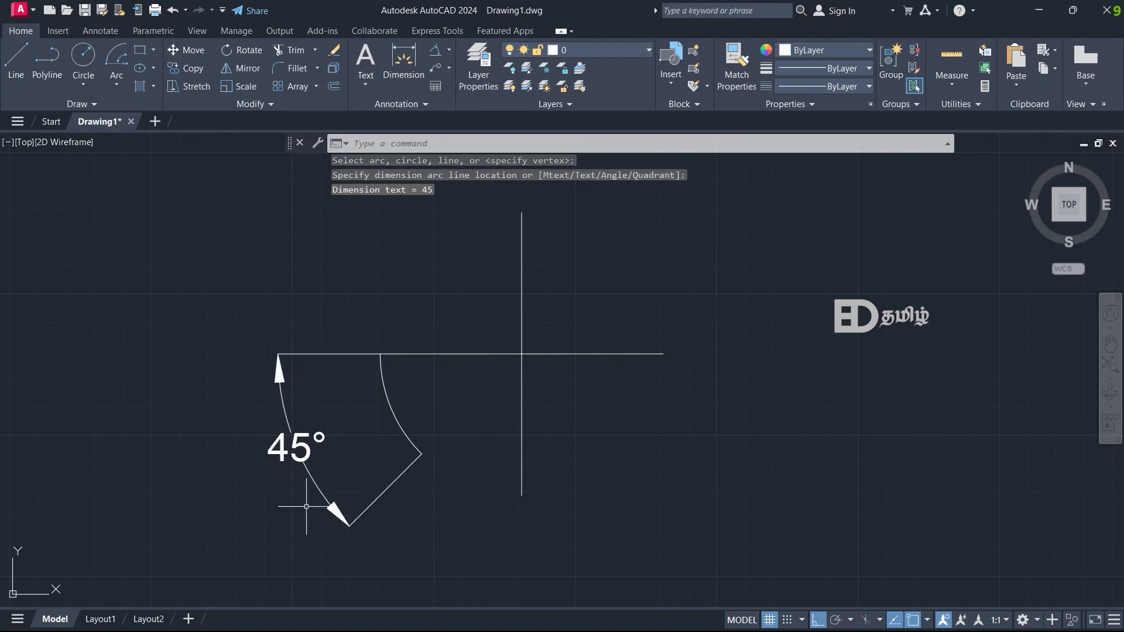
- Delete the 45° arc together with its angular dimension, keeping the two crossing lines
{"action": "left_click", "coordinate": [448, 499]}
{"action": "left_click", "coordinate": [231, 395]}
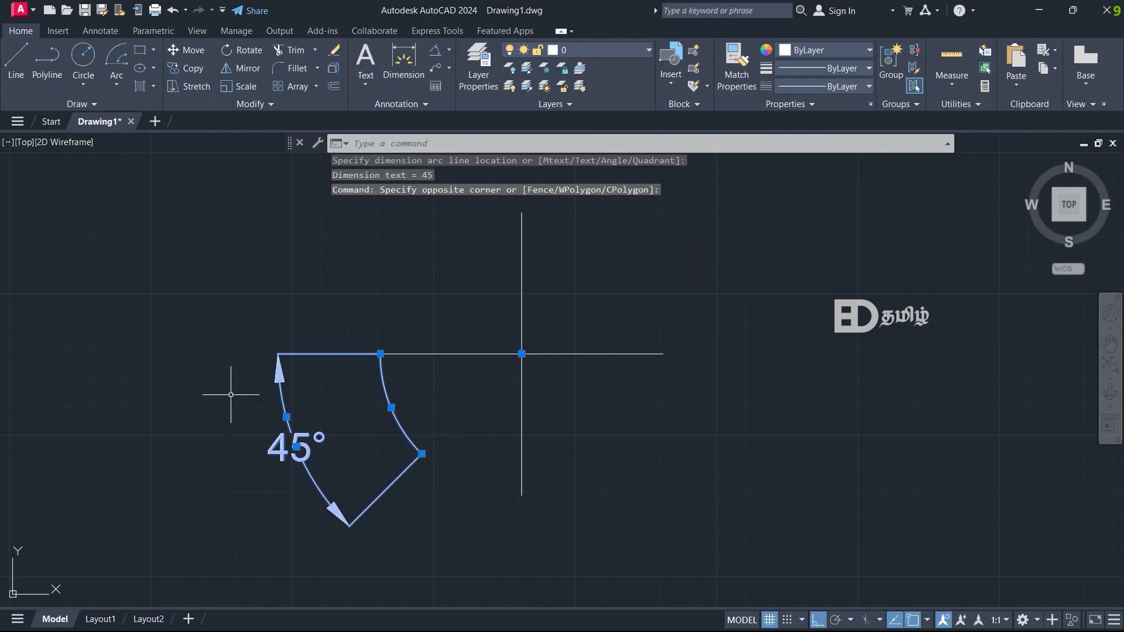
{"action": "key", "text": "Delete"}
- Draw a Start, Center, Length arc from the cross's left endpoint, centred on the intersection, with a chord length of 50
{"action": "left_click", "coordinate": [114, 85]}
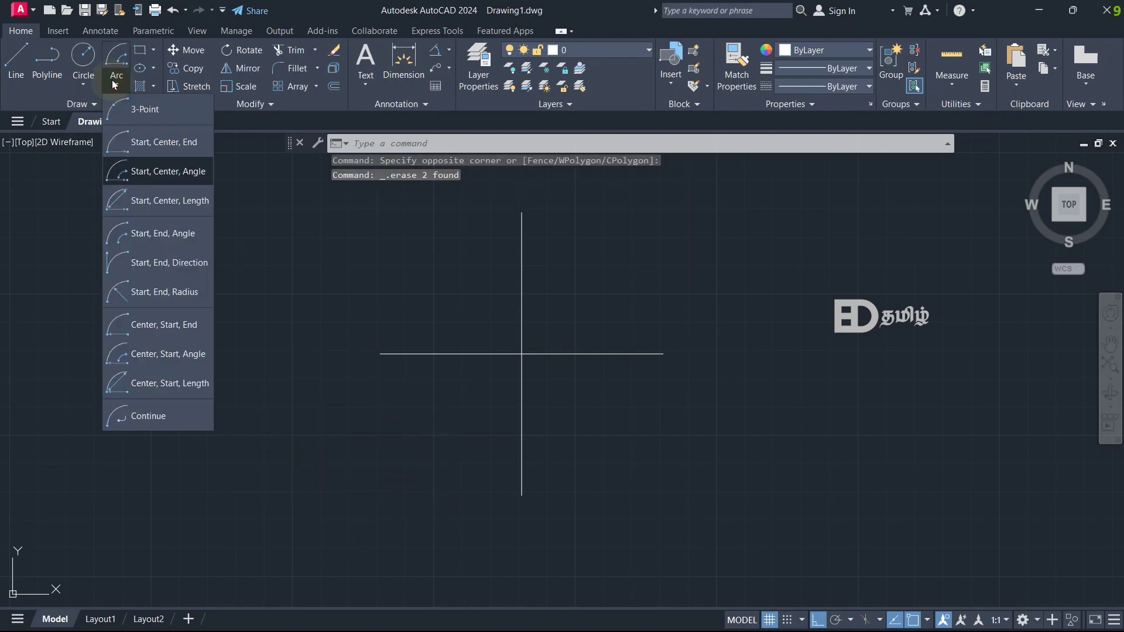
{"action": "left_click", "coordinate": [160, 200]}
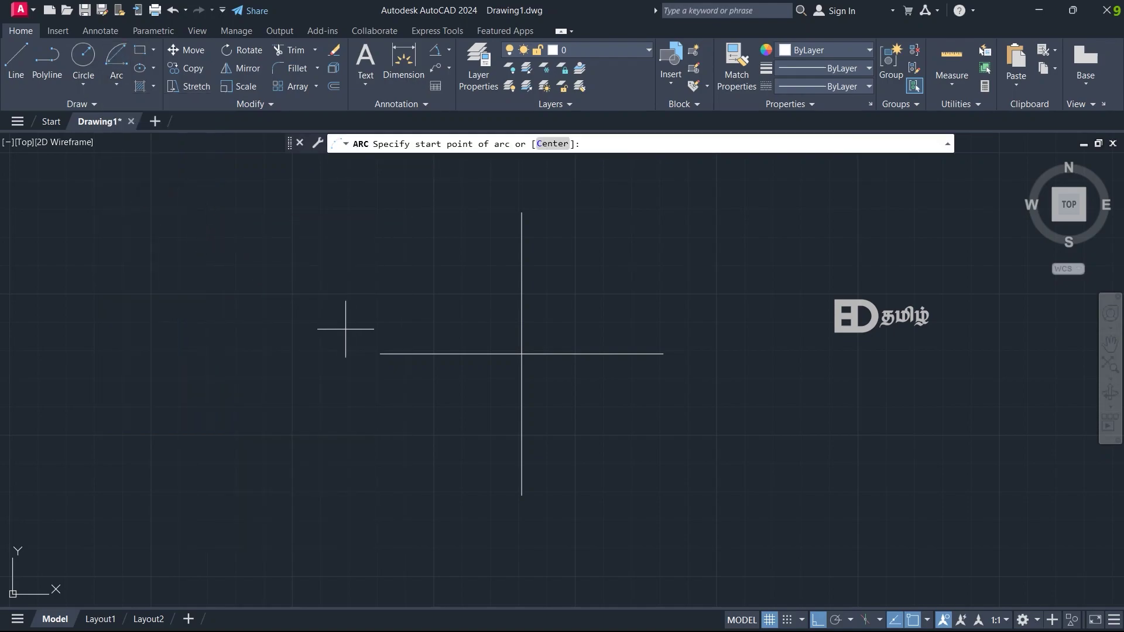
{"action": "left_click", "coordinate": [380, 353]}
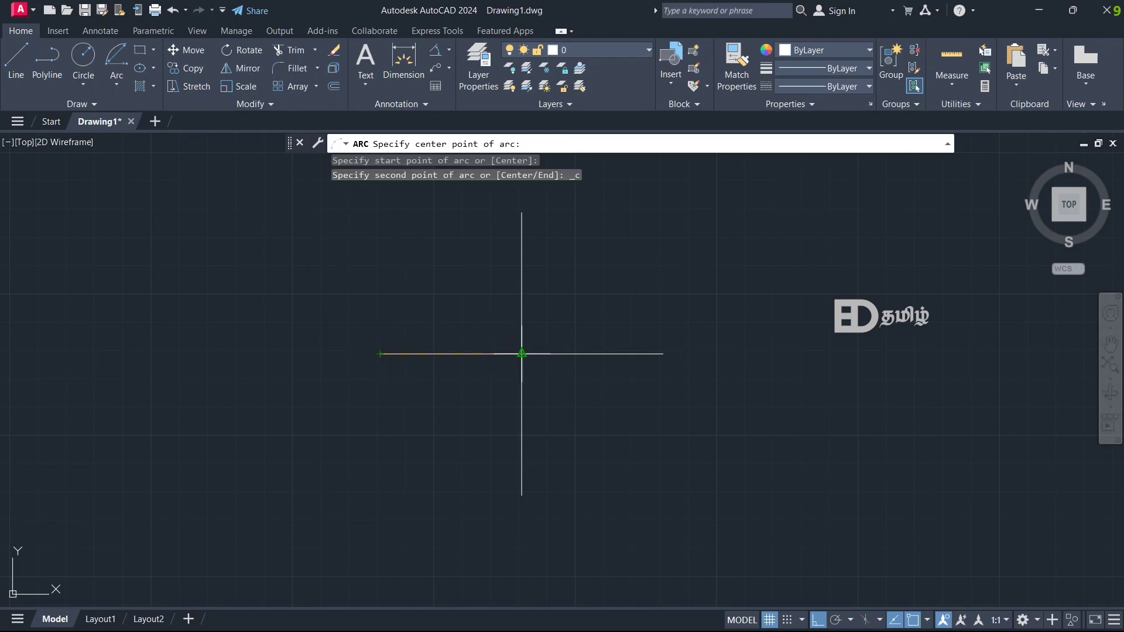
{"action": "left_click", "coordinate": [522, 353]}
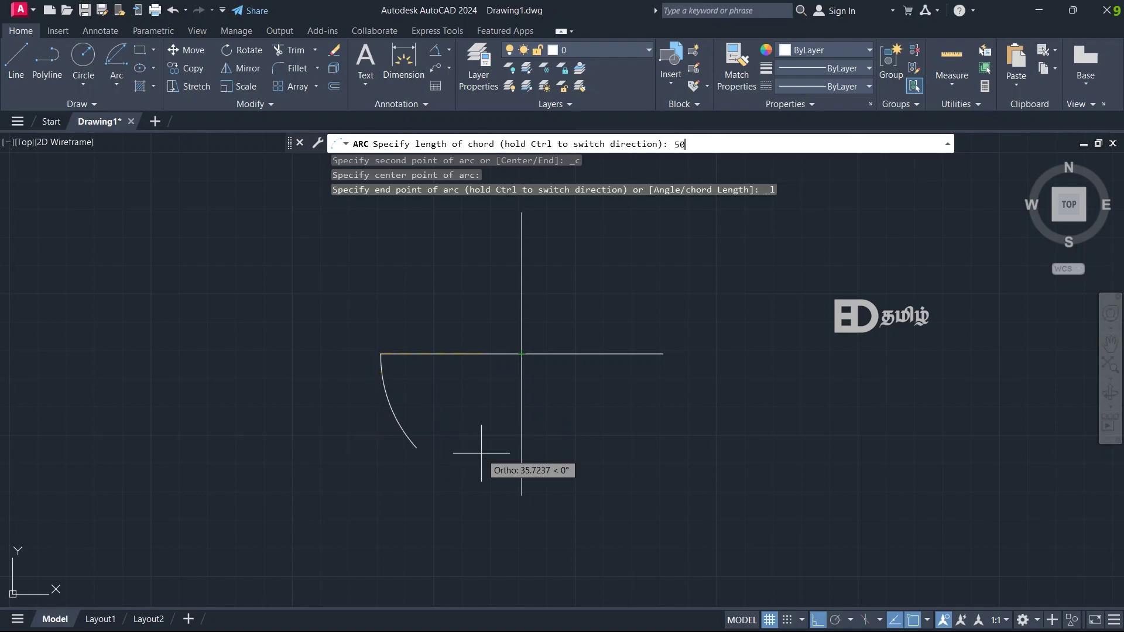
{"action": "type", "text": "50"}
{"action": "key", "text": "Return"}
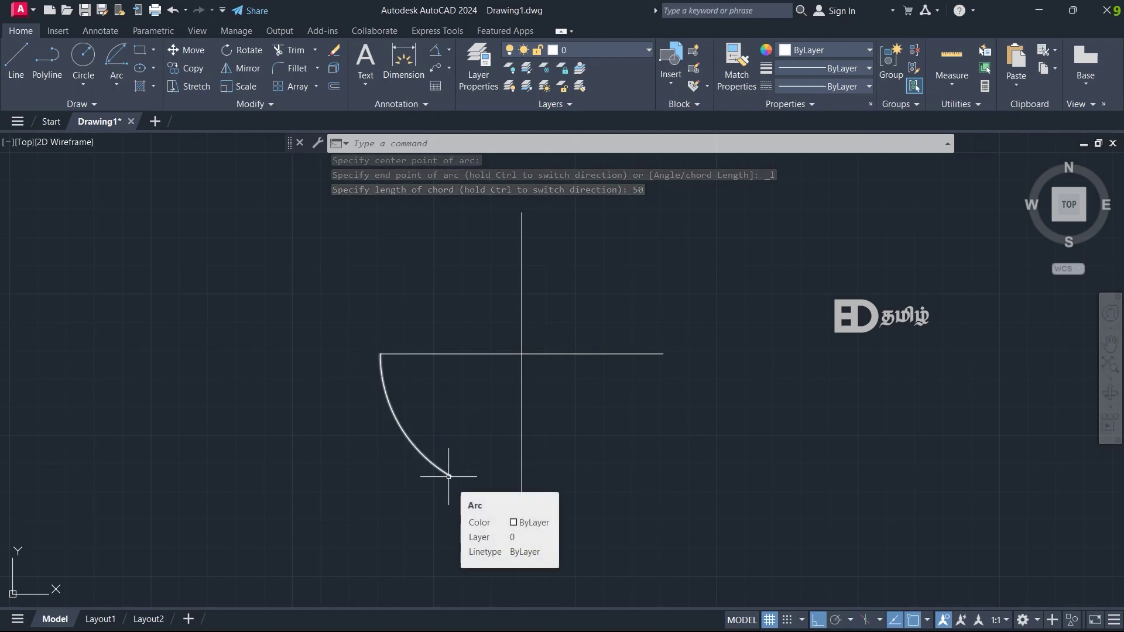
- Add an aligned dimension between the arc's two endpoints, placing it outside the curve at the lower left
{"action": "left_click", "coordinate": [450, 49]}
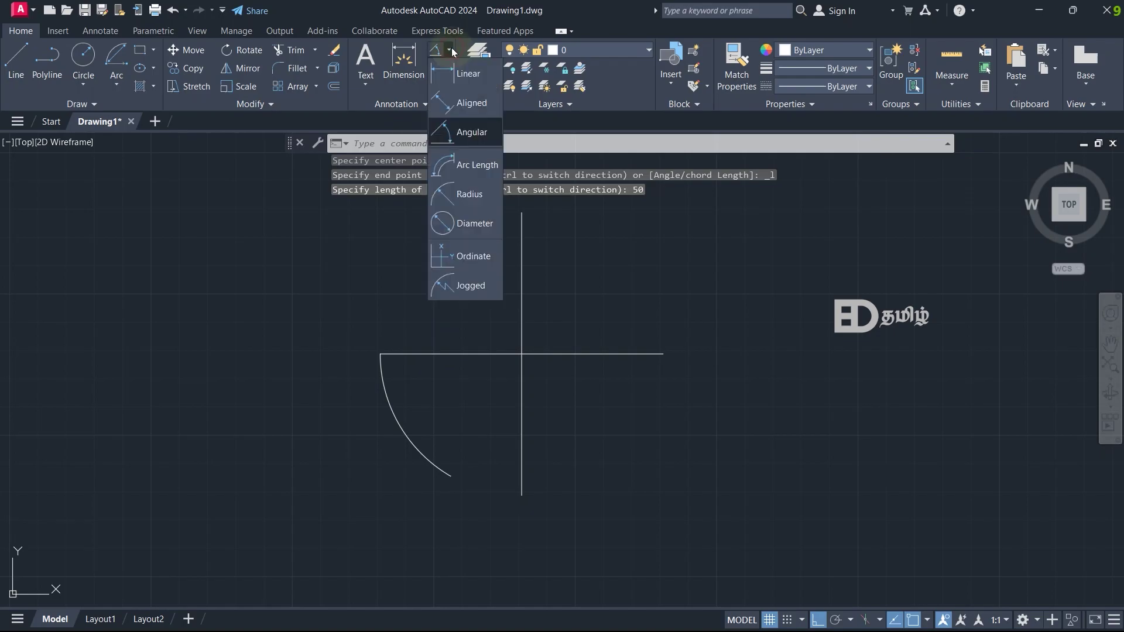
{"action": "left_click", "coordinate": [467, 104]}
{"action": "left_click", "coordinate": [380, 353]}
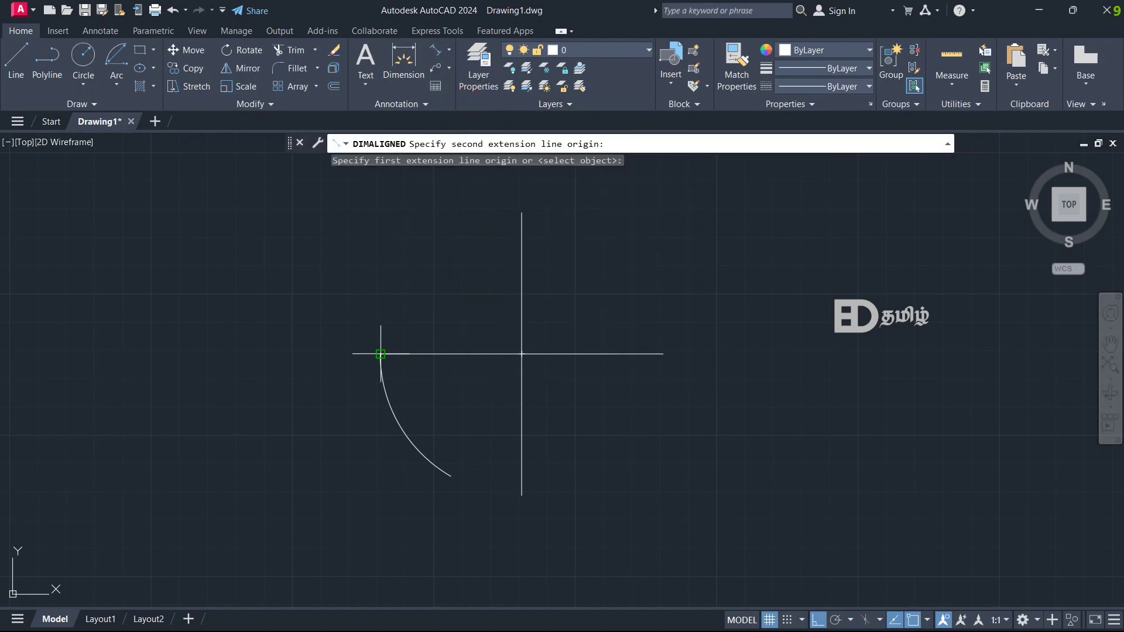
{"action": "left_click", "coordinate": [451, 475]}
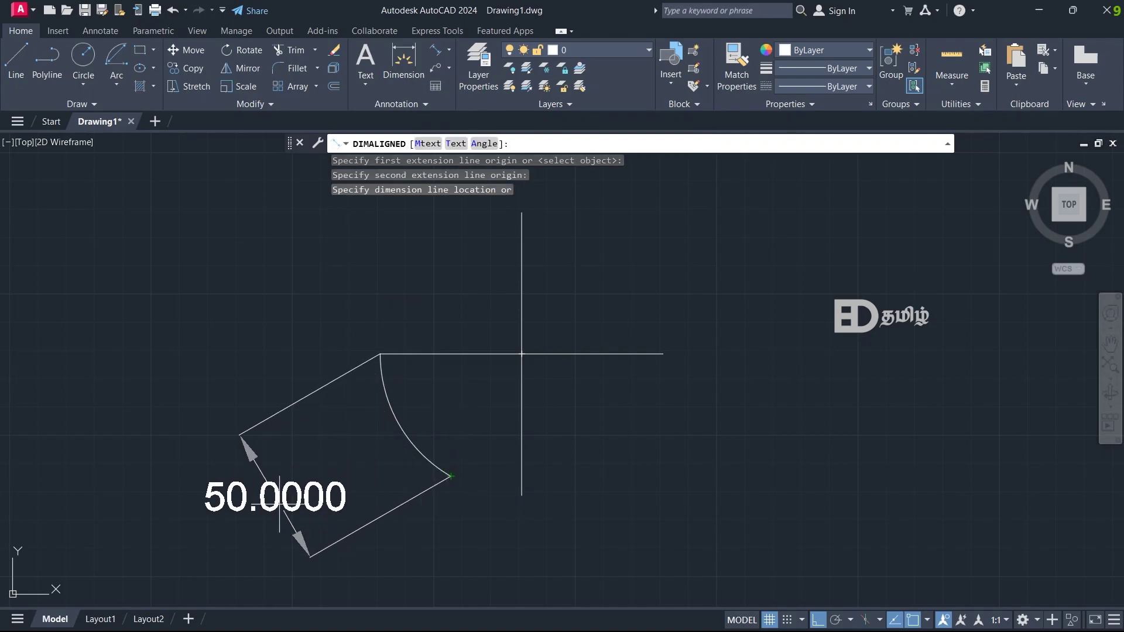
{"action": "left_click", "coordinate": [280, 505]}
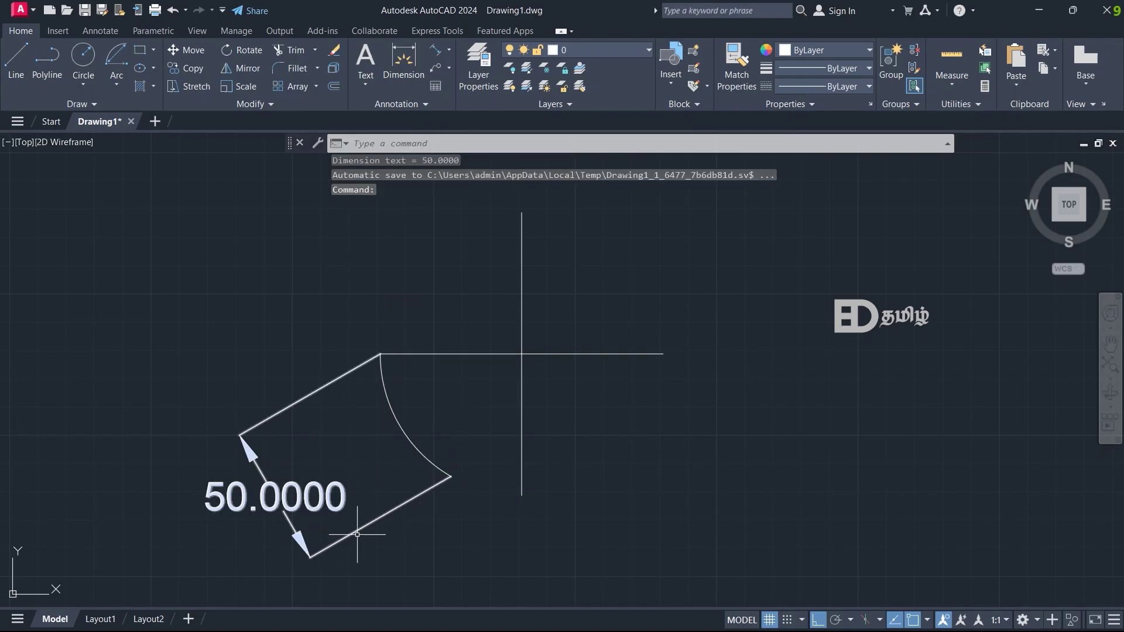
- Delete the chord-length arc together with its aligned dimension, keeping the two crossing lines
{"action": "left_click", "coordinate": [457, 528]}
{"action": "left_click", "coordinate": [241, 407]}
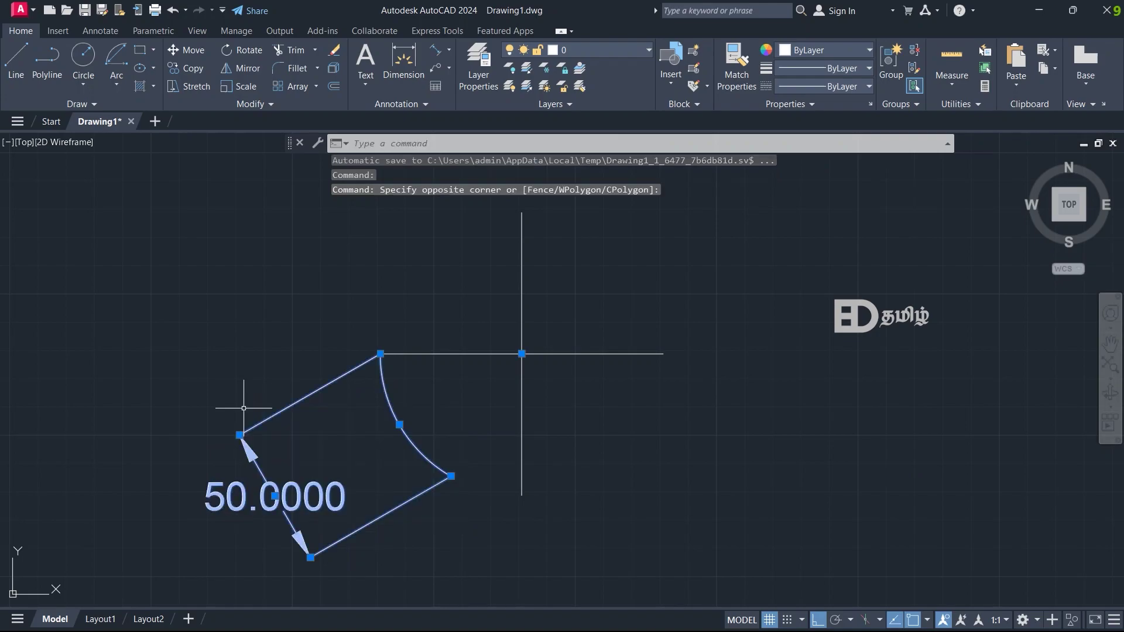
{"action": "key", "text": "Delete"}
- Draw a Start, End, Angle arc from the horizontal line's left endpoint to its right endpoint with an included angle of 50°
{"action": "left_click", "coordinate": [113, 81]}
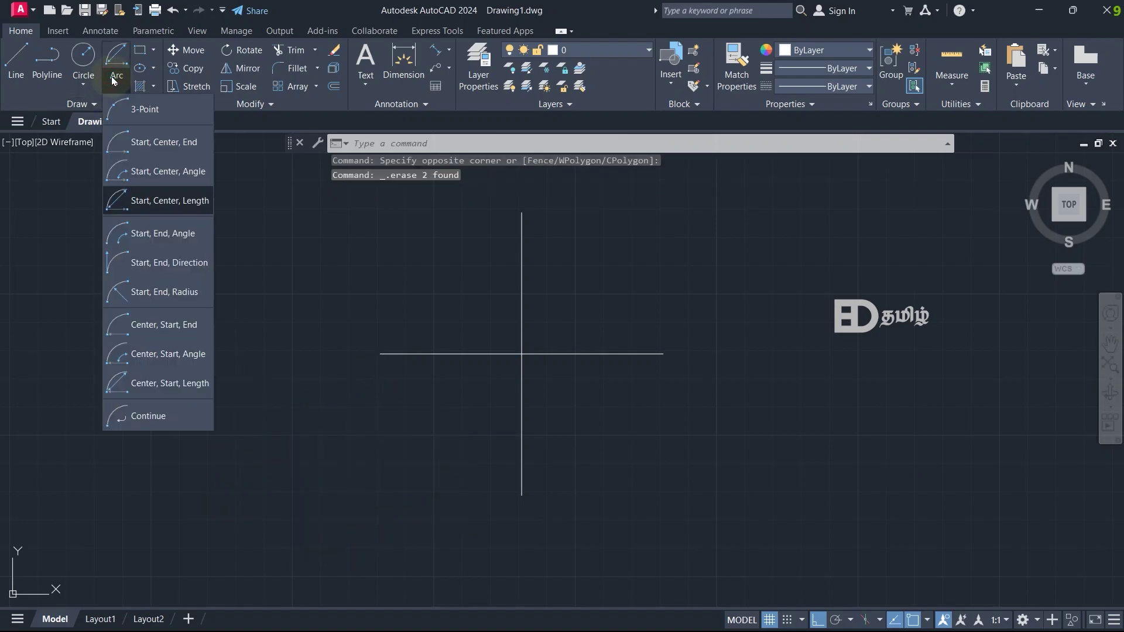
{"action": "left_click", "coordinate": [157, 234]}
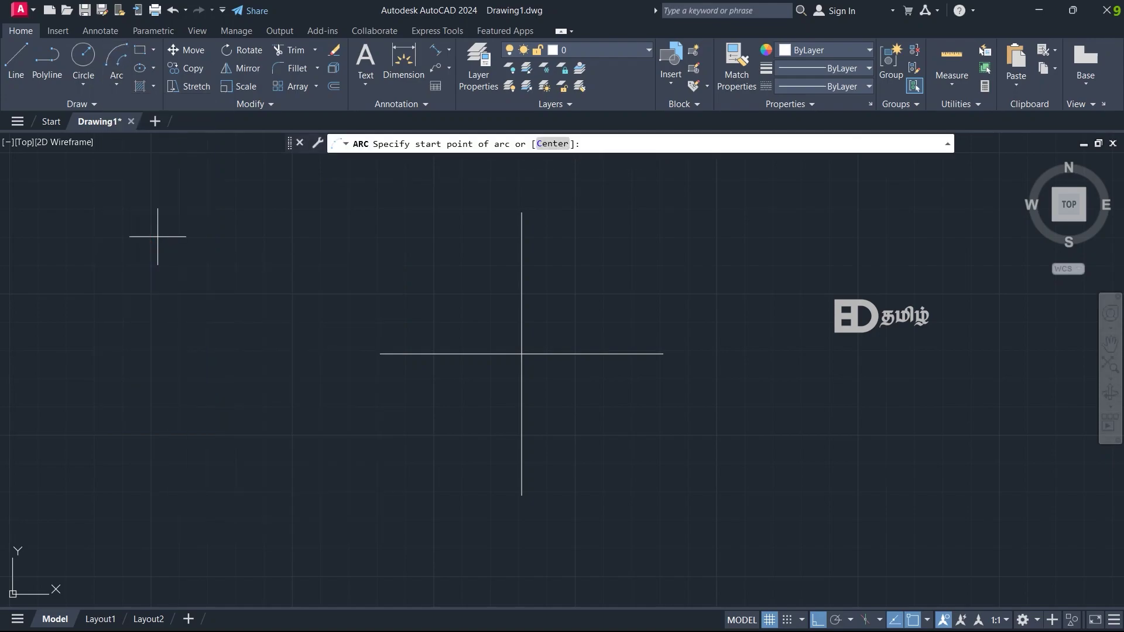
{"action": "left_click", "coordinate": [381, 354]}
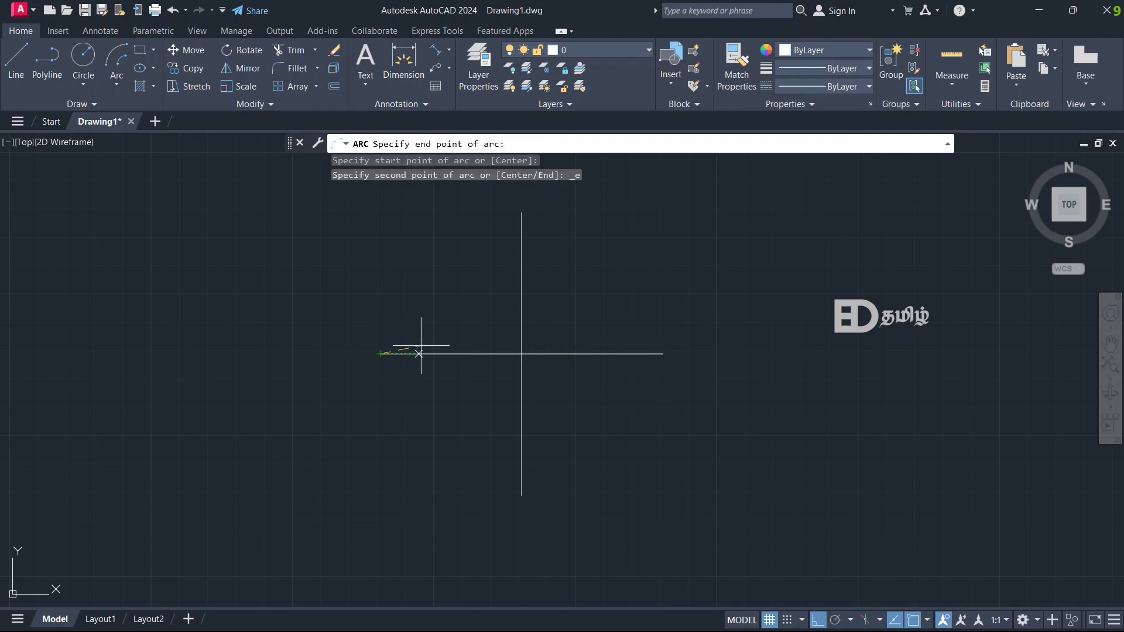
{"action": "left_click", "coordinate": [663, 353]}
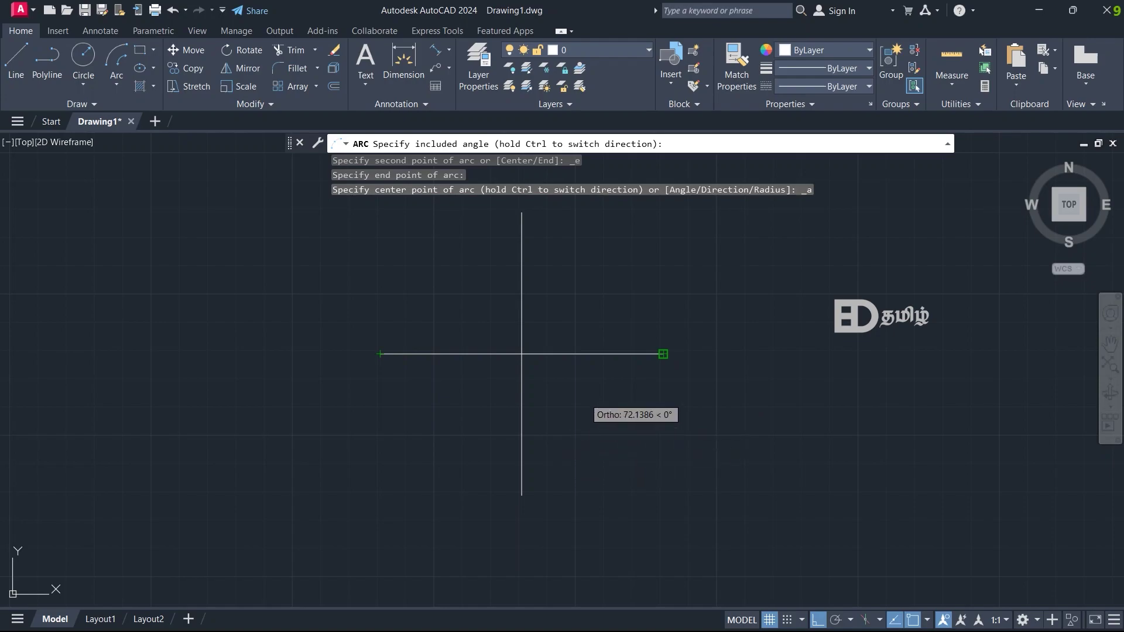
{"action": "key", "text": "Return"}
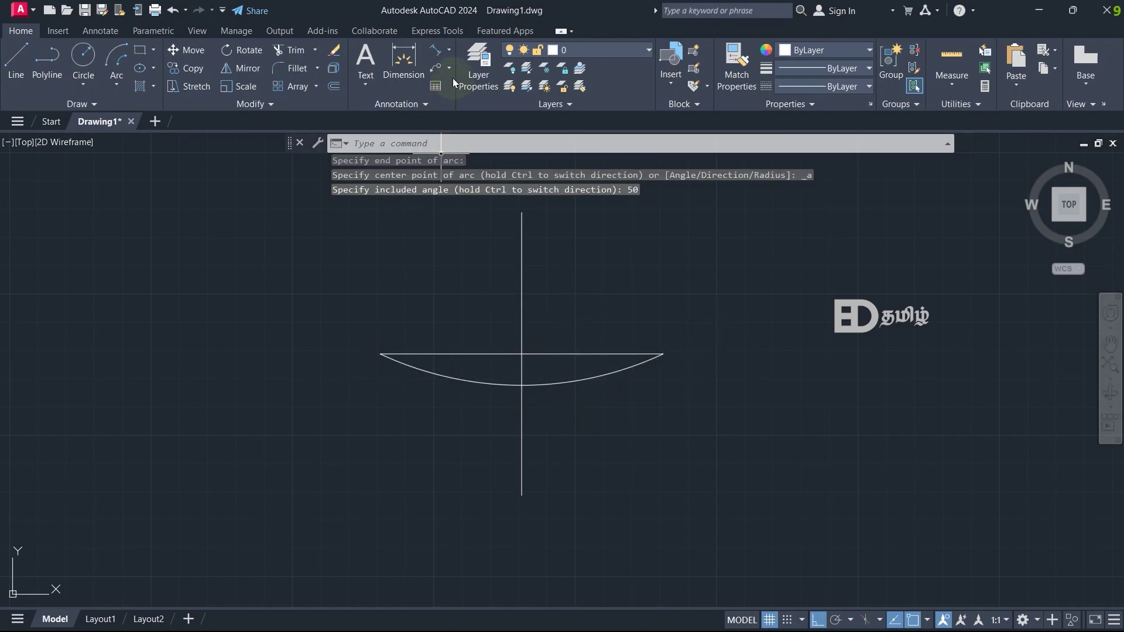
- Add an angular dimension to the shallow arc, placing it below the curve
{"action": "left_click", "coordinate": [448, 49]}
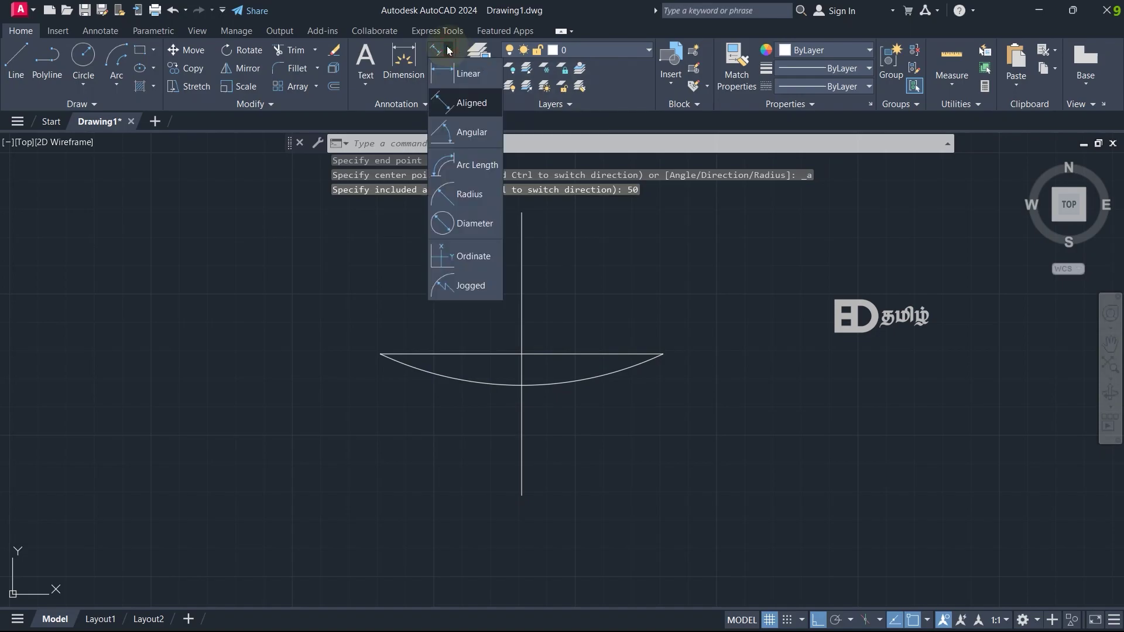
{"action": "left_click", "coordinate": [472, 132]}
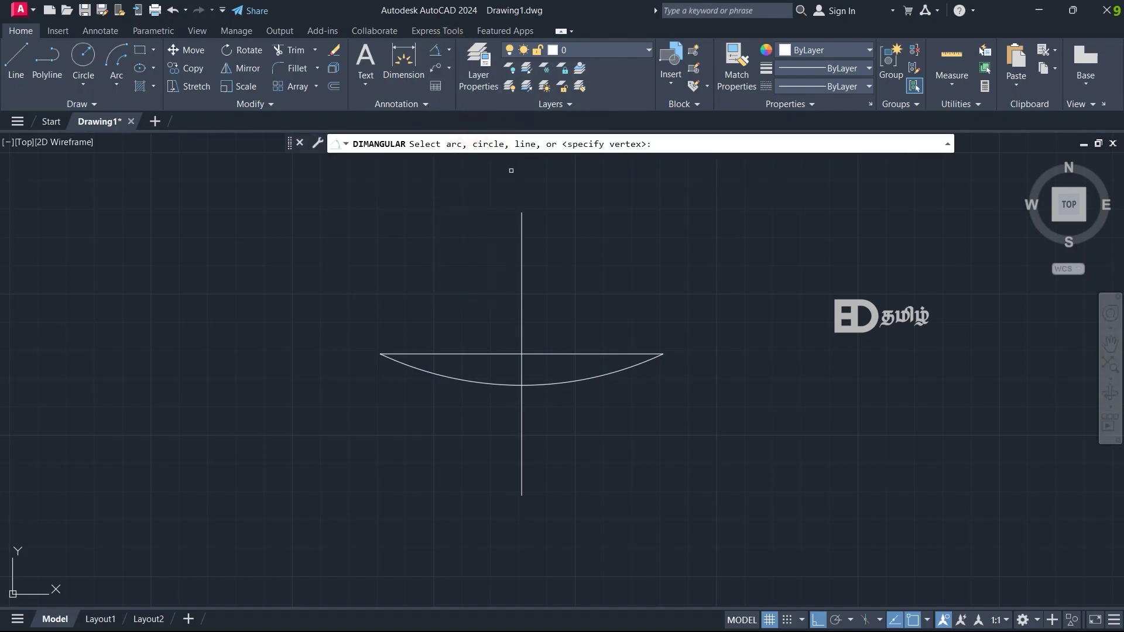
{"action": "left_click", "coordinate": [582, 380]}
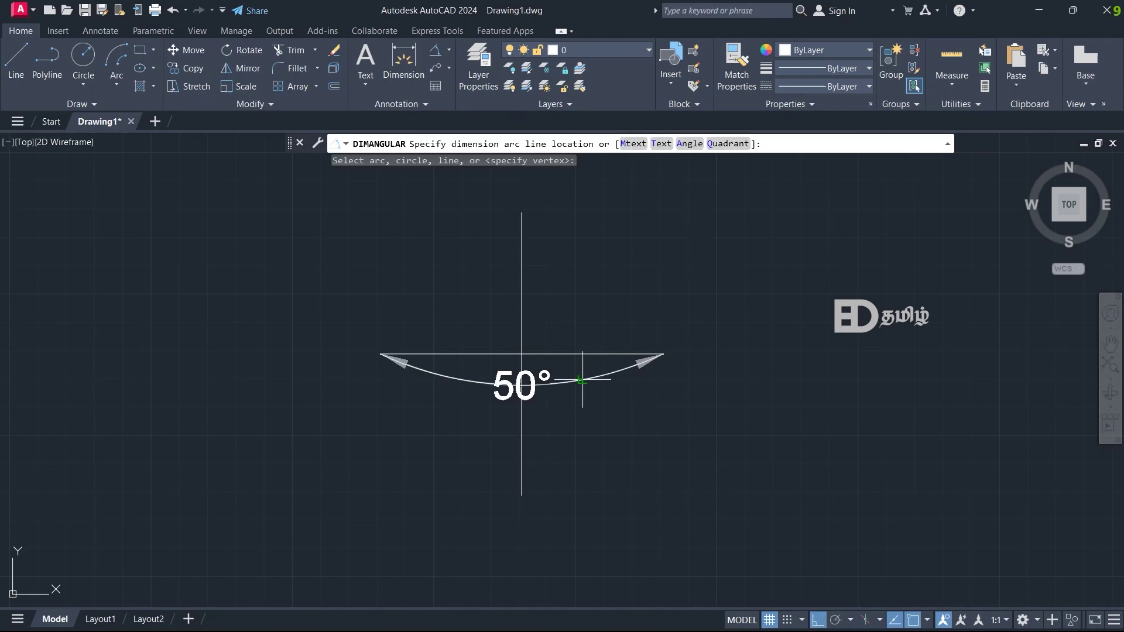
{"action": "left_click", "coordinate": [586, 439]}
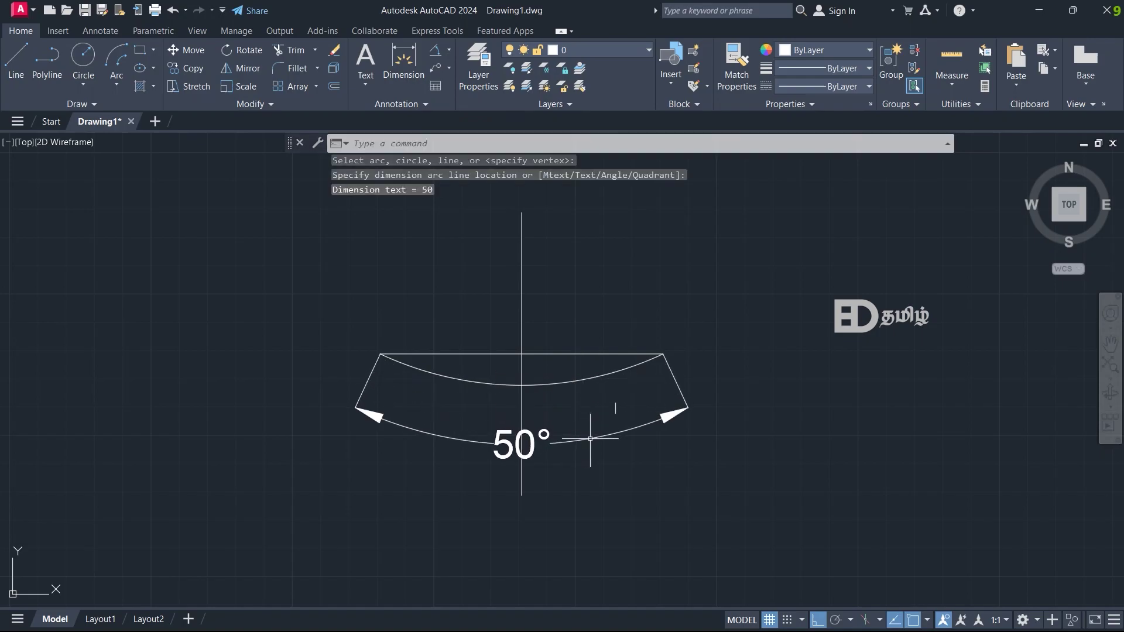
- Delete the shallow 50° arc together with its angular dimension, keeping the two crossing lines
{"action": "left_click", "coordinate": [644, 443]}
{"action": "left_click", "coordinate": [574, 374]}
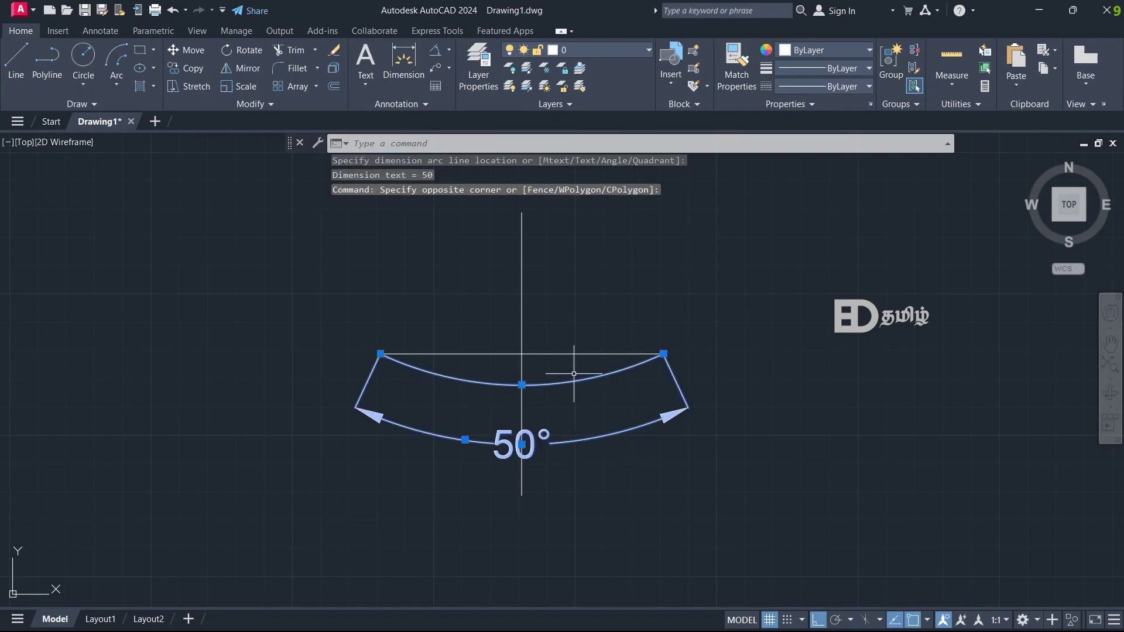
{"action": "key", "text": "Delete"}
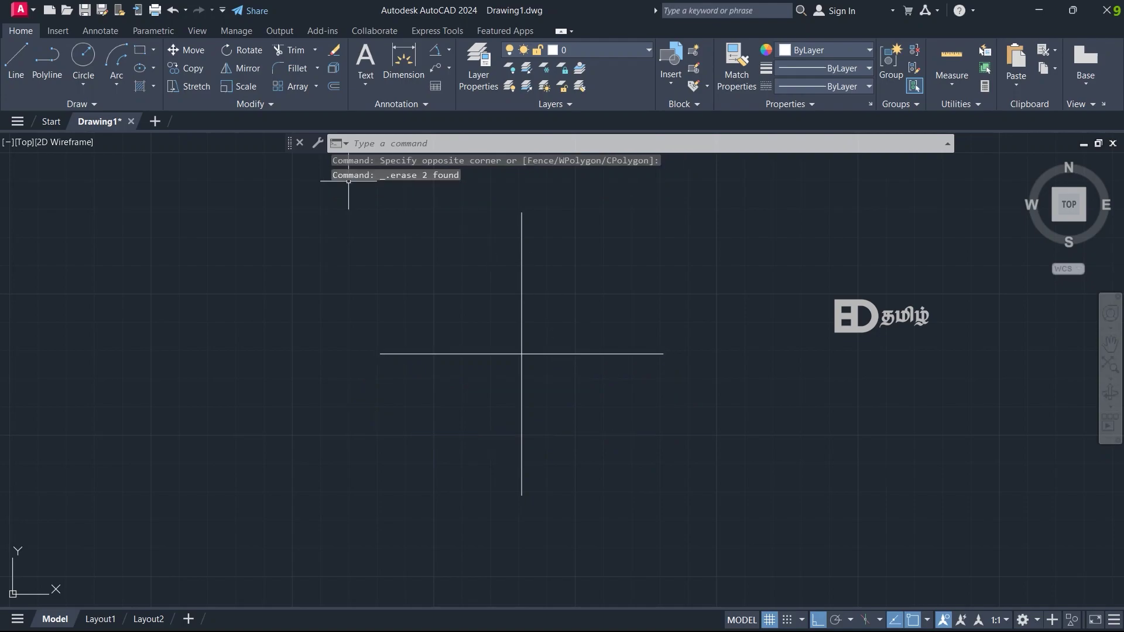
- Draw a Start, End, Direction arc from the horizontal line's left endpoint to its right endpoint with a tangent direction straight up
{"action": "left_click", "coordinate": [124, 85]}
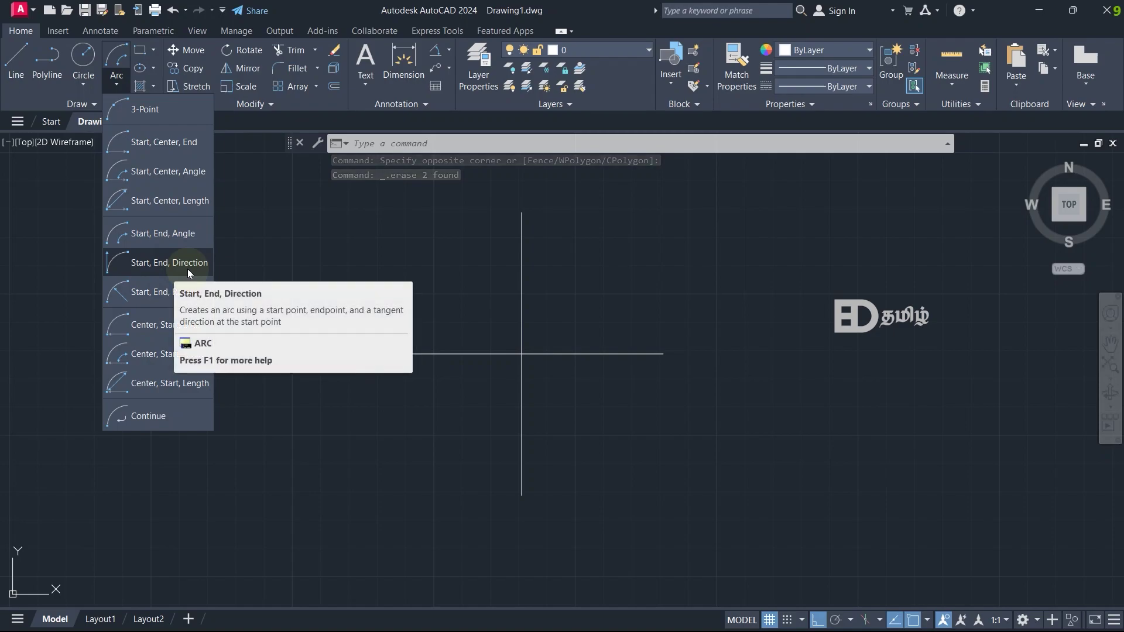
{"action": "left_click", "coordinate": [135, 265]}
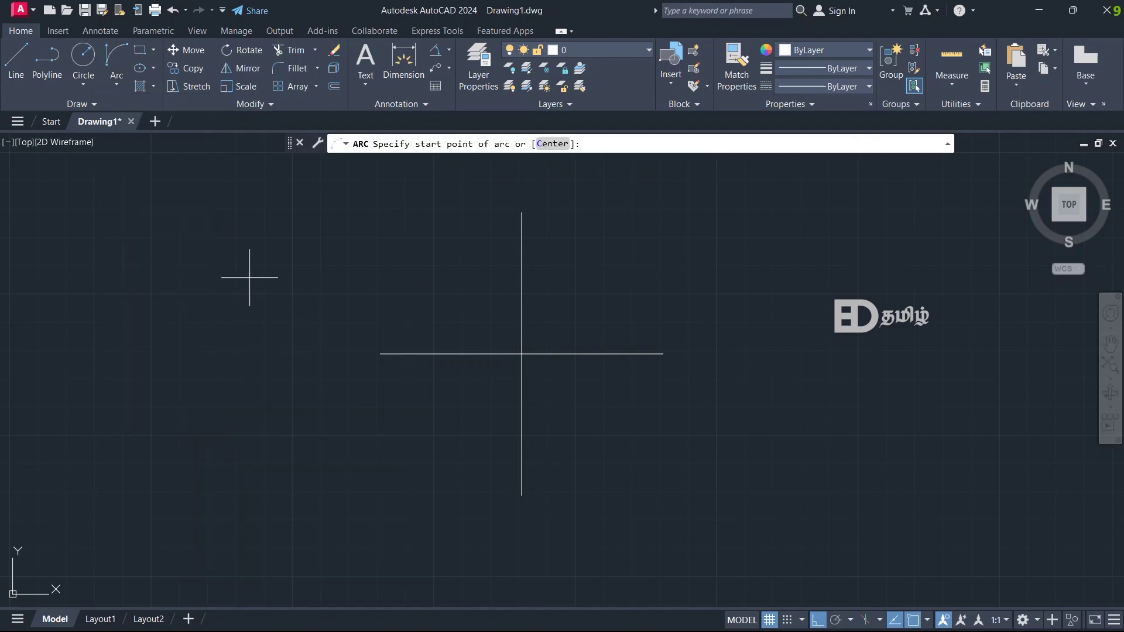
{"action": "left_click", "coordinate": [380, 354]}
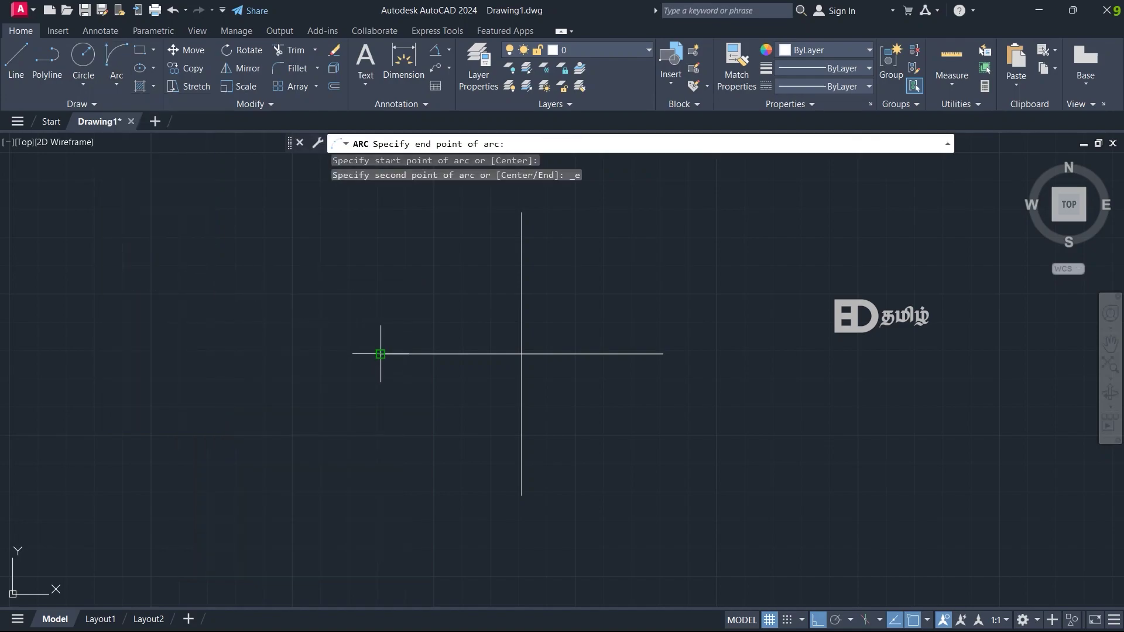
{"action": "left_click", "coordinate": [663, 354]}
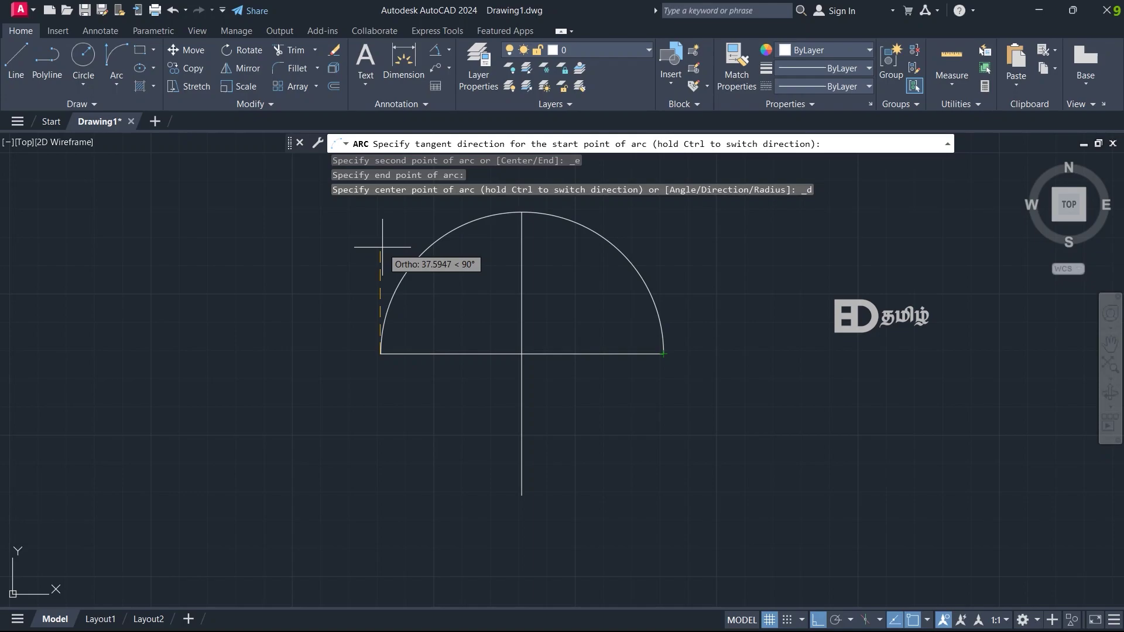
{"action": "key", "text": "F8"}
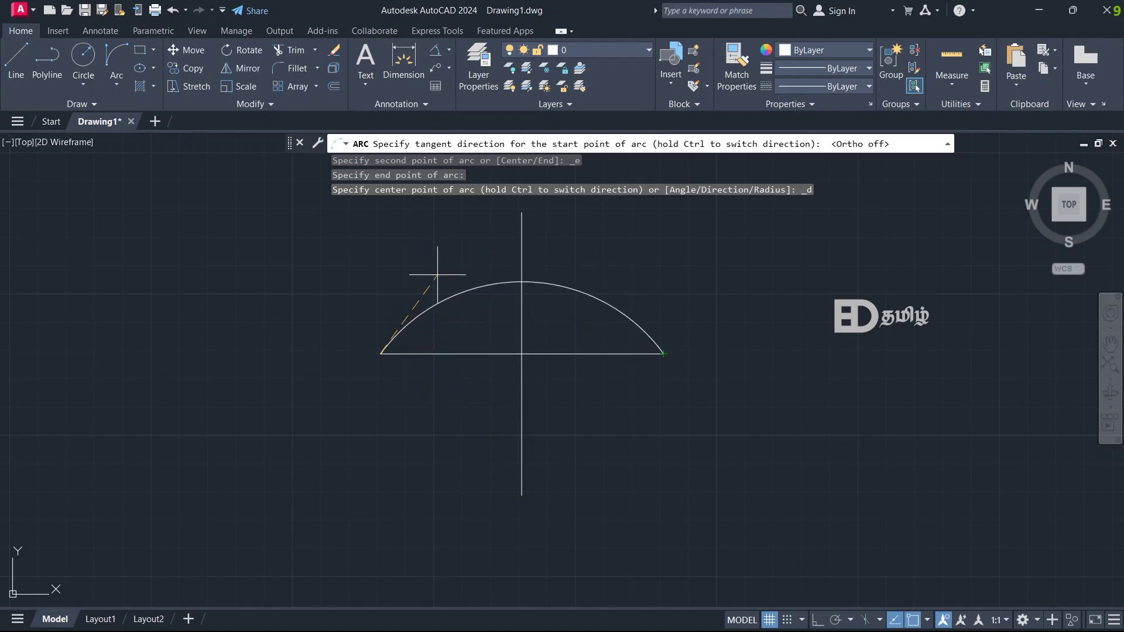
{"action": "key", "text": "F8"}
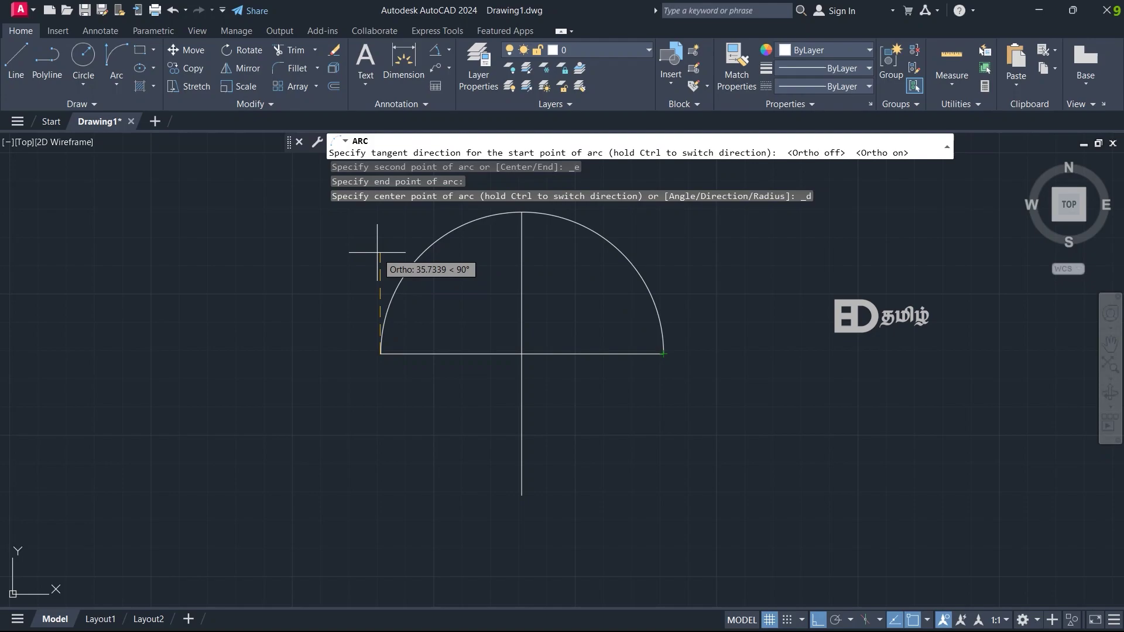
{"action": "left_click", "coordinate": [364, 220]}
- Delete the Start, End, Direction arc, keeping the two crossing lines
{"action": "left_click", "coordinate": [452, 297]}
{"action": "left_click", "coordinate": [273, 228]}
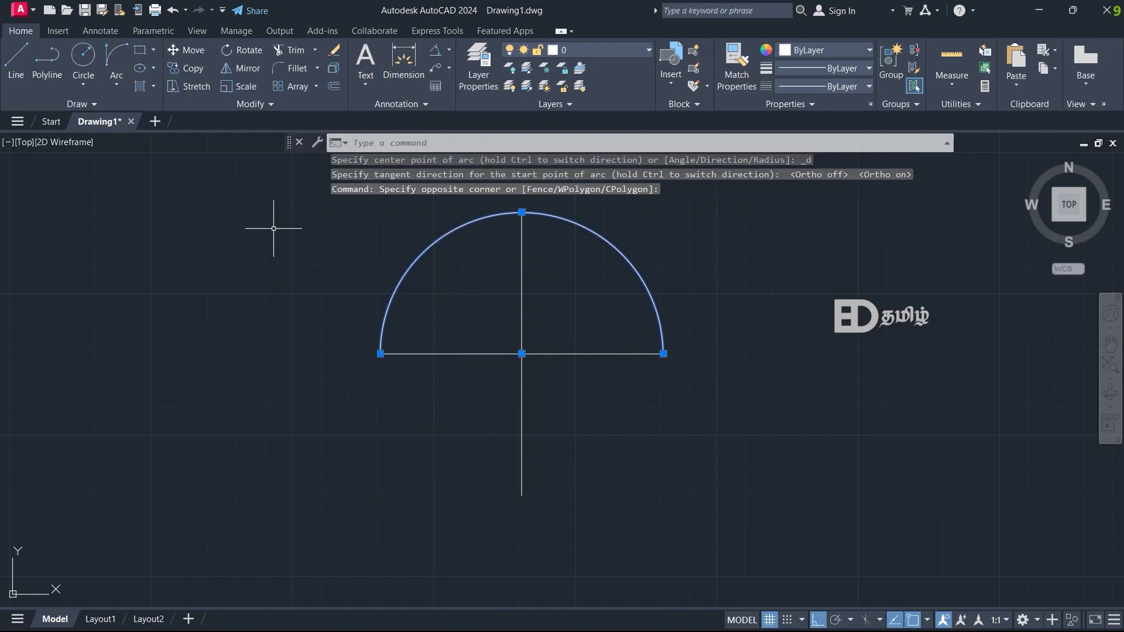
{"action": "key", "text": "Delete"}
{"action": "left_click", "coordinate": [108, 92]}
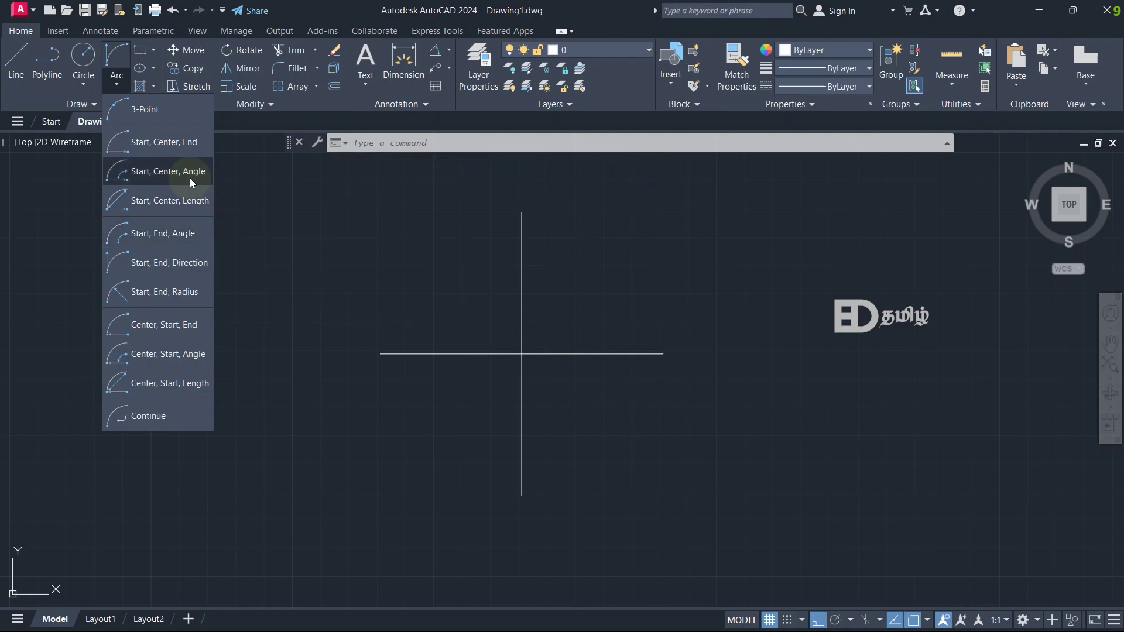
{"action": "left_click", "coordinate": [160, 145]}
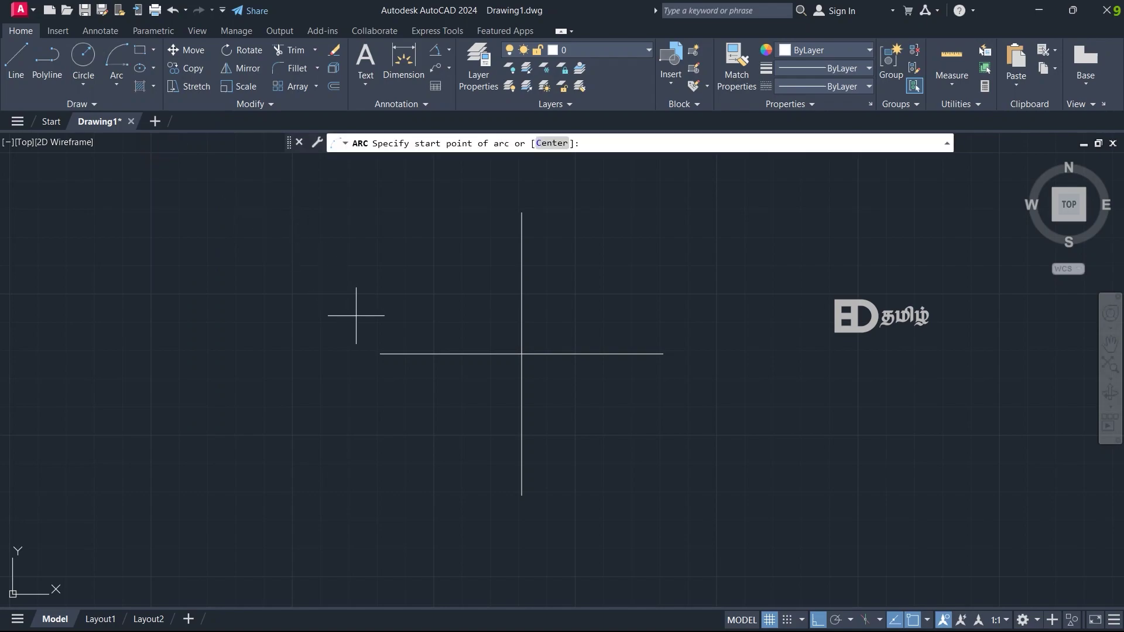
{"action": "left_click", "coordinate": [662, 353]}
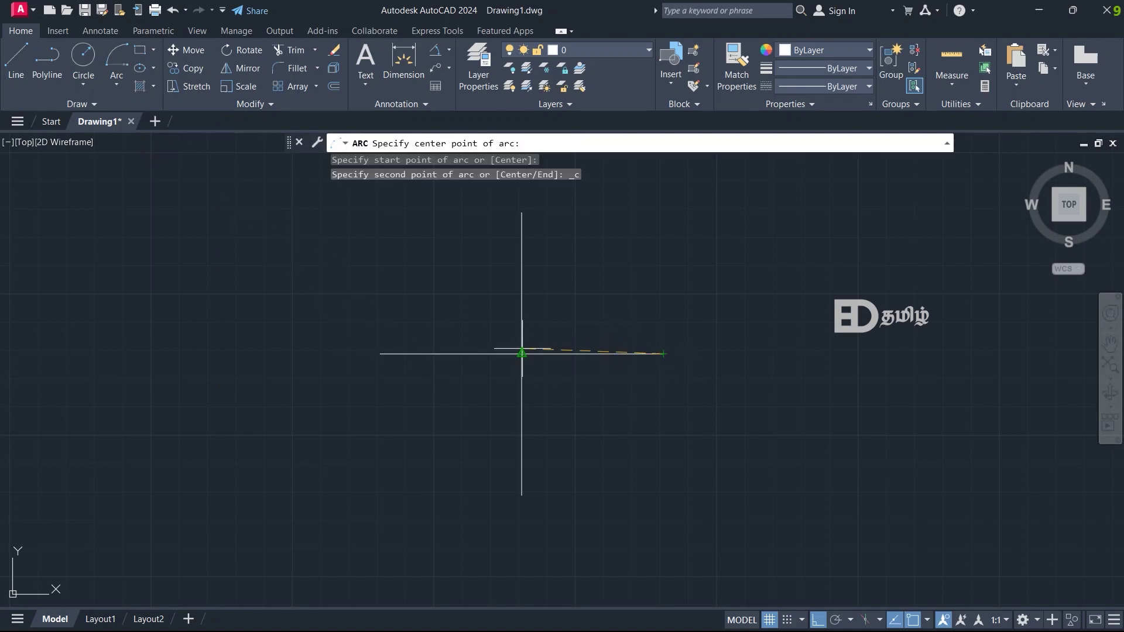
{"action": "left_click", "coordinate": [521, 354]}
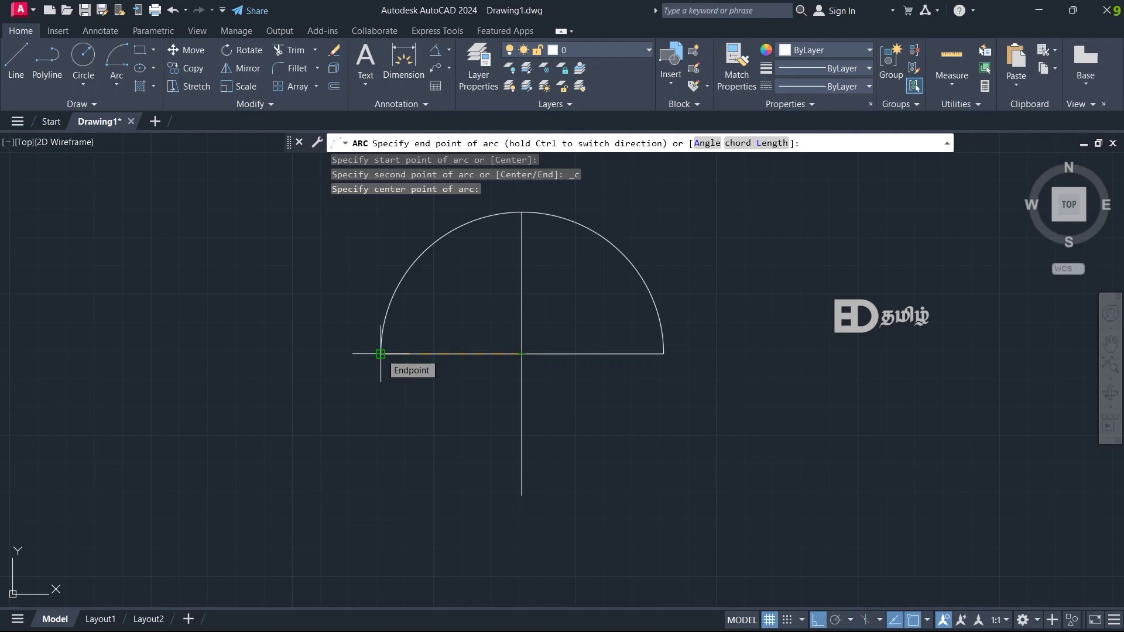
{"action": "key", "text": "Escape"}
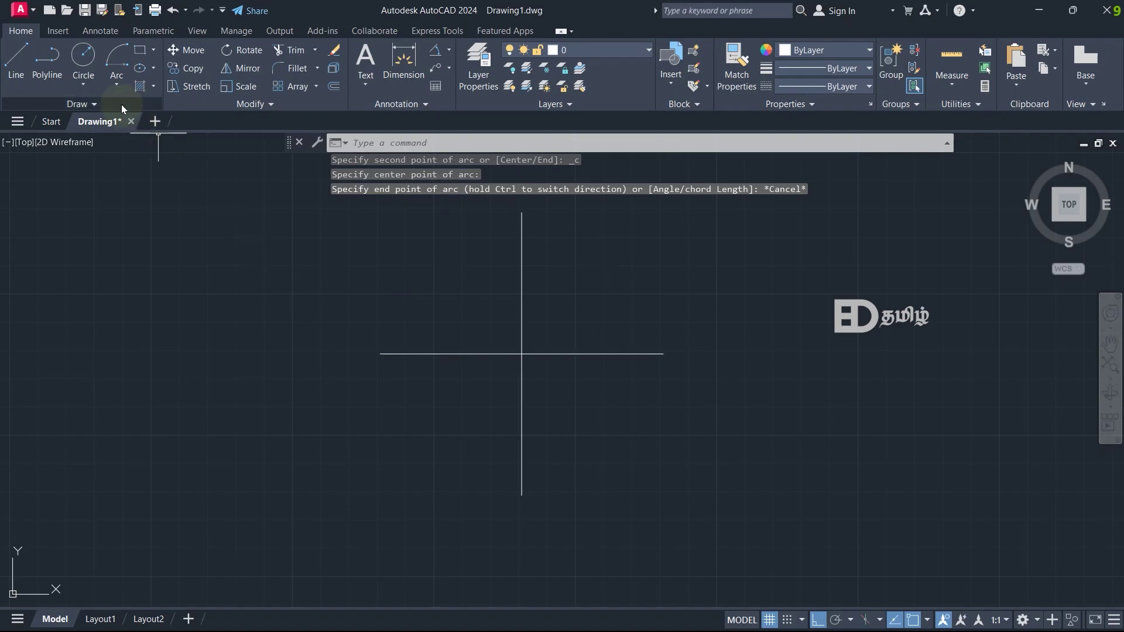
- Draw a Start, End, Radius arc from the horizontal line's left endpoint to its right endpoint with a radius of 60
{"action": "left_click", "coordinate": [117, 86]}
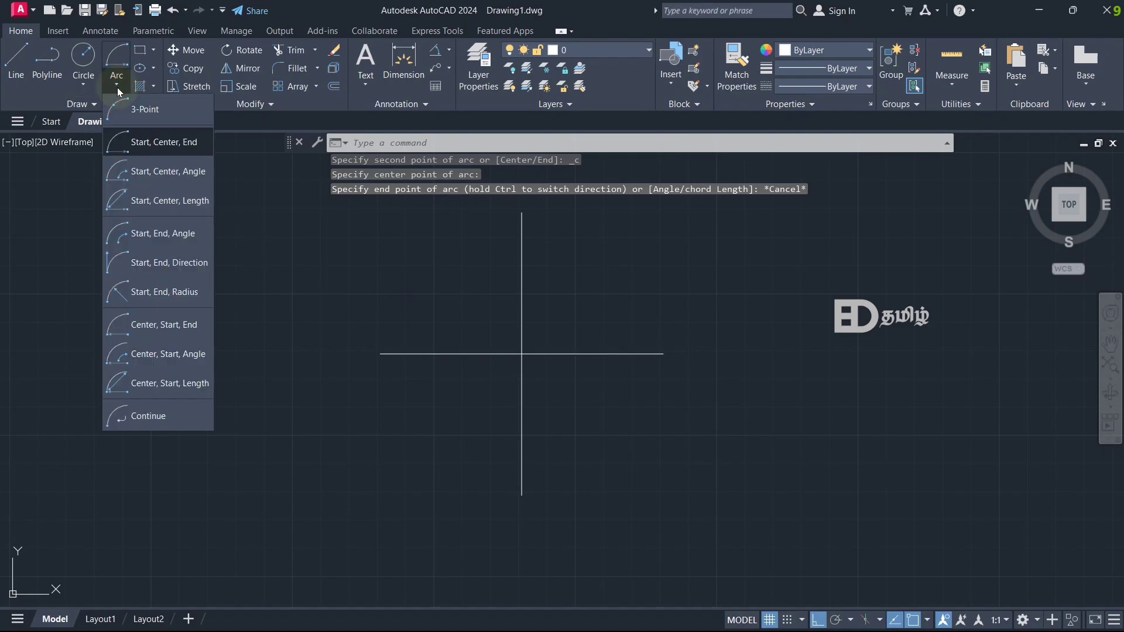
{"action": "left_click", "coordinate": [145, 292]}
{"action": "left_click", "coordinate": [381, 353]}
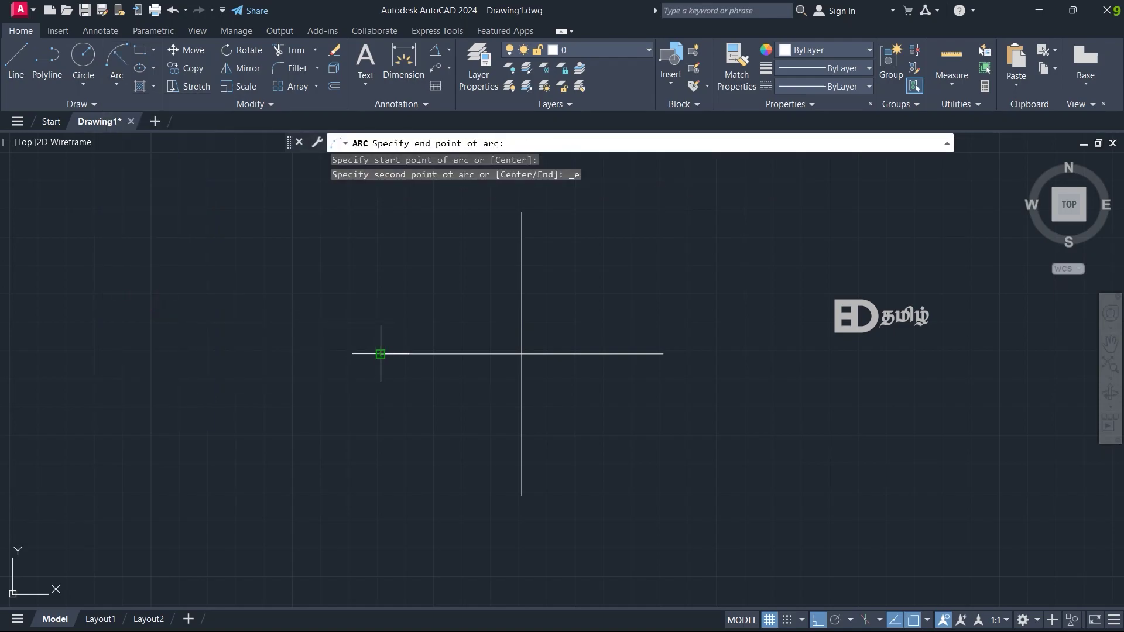
{"action": "left_click", "coordinate": [664, 353]}
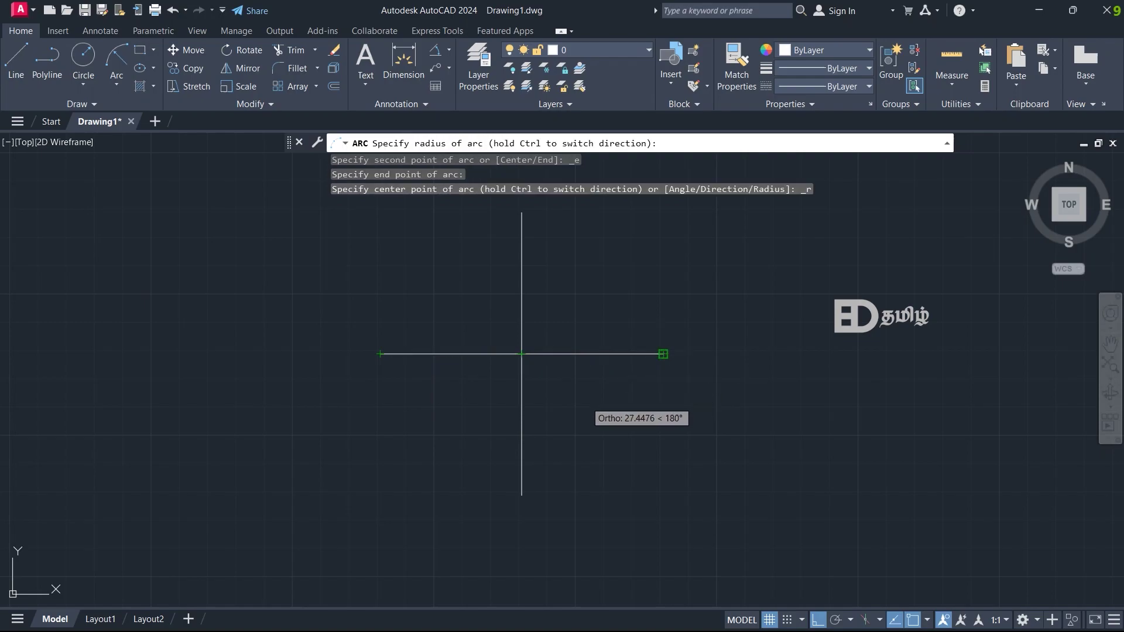
{"action": "type", "text": "60"}
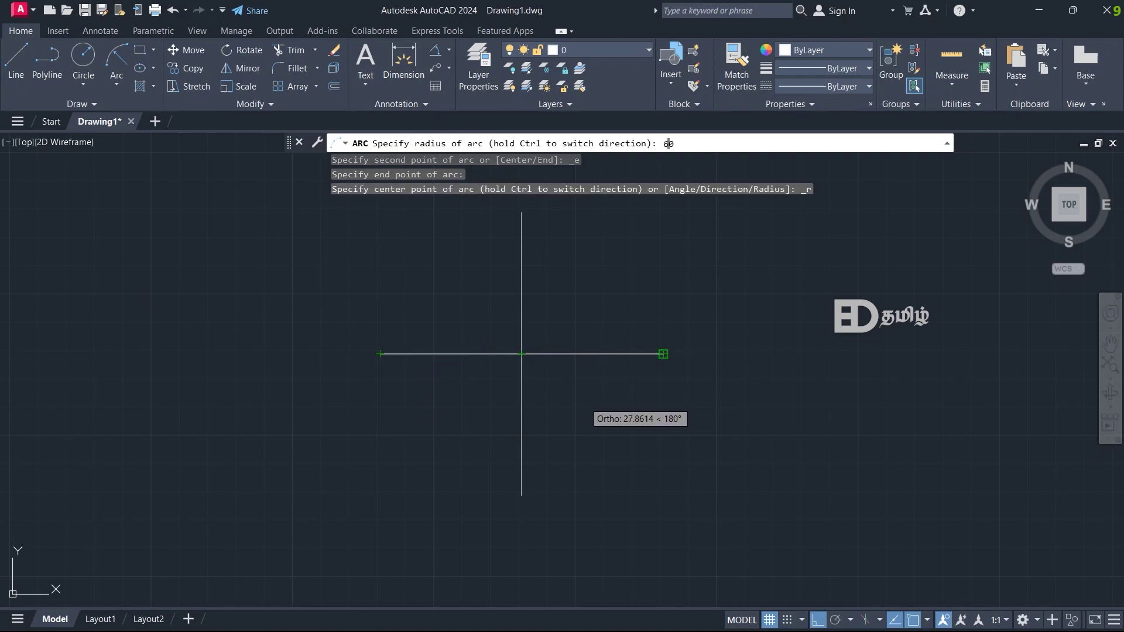
{"action": "key", "text": "Return"}
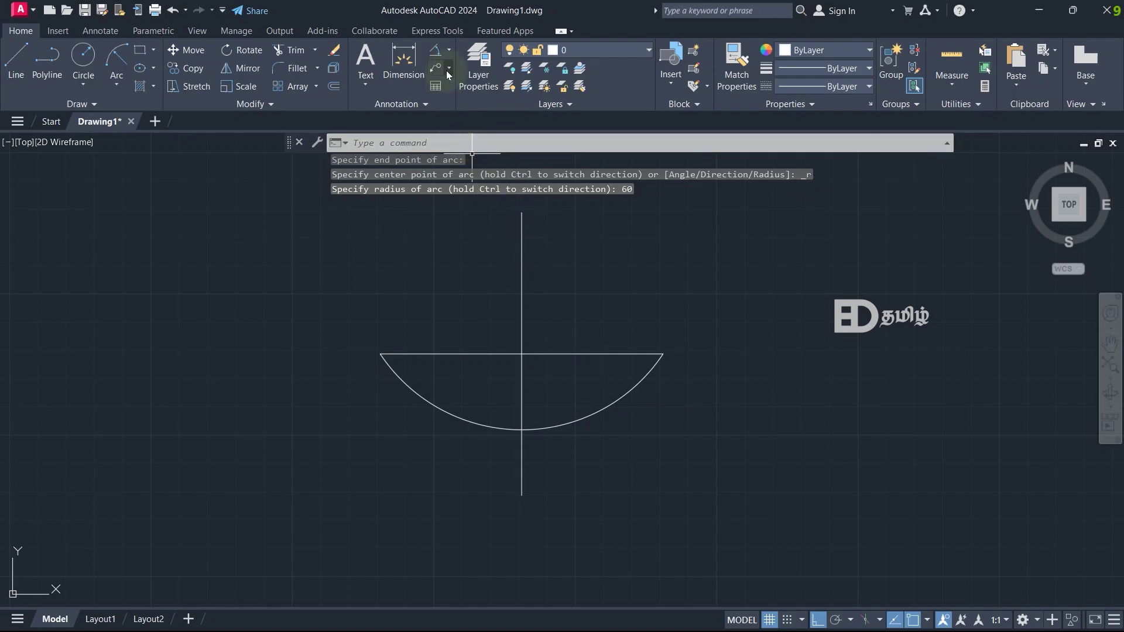
- Add a radius dimension to the arc, placing its text below and to the left of the curve
{"action": "left_click", "coordinate": [450, 50]}
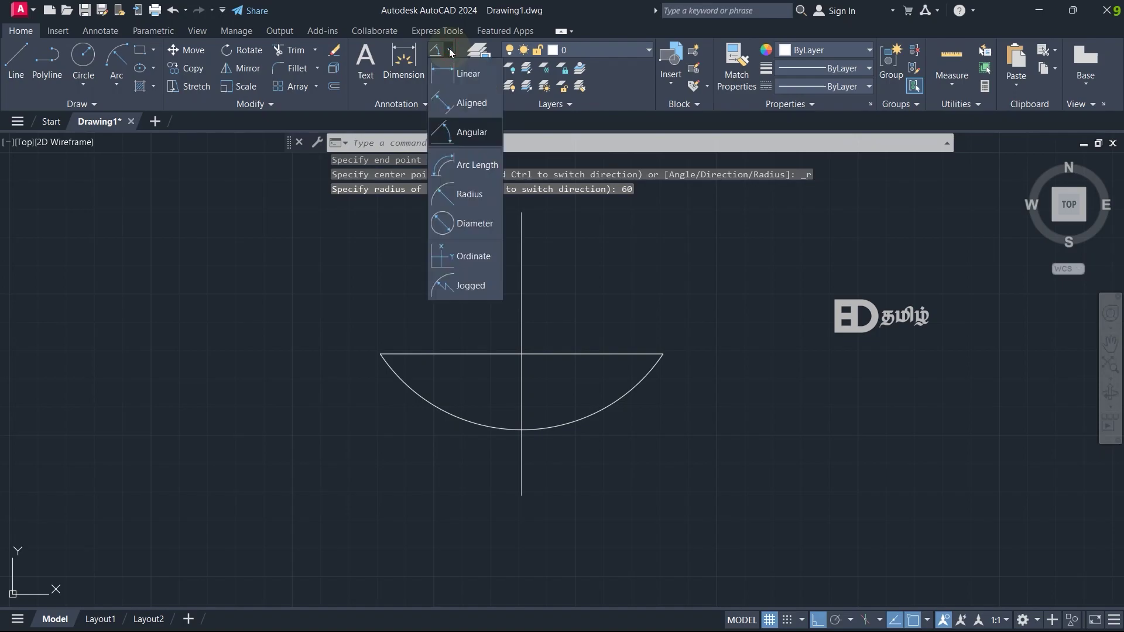
{"action": "left_click", "coordinate": [465, 194]}
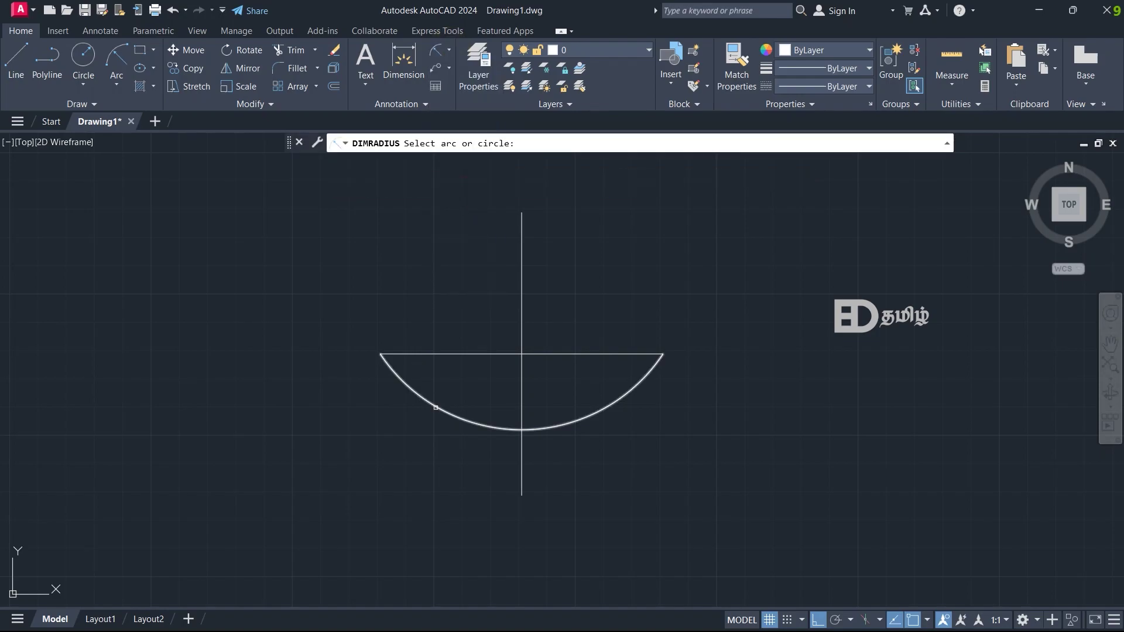
{"action": "left_click", "coordinate": [429, 393]}
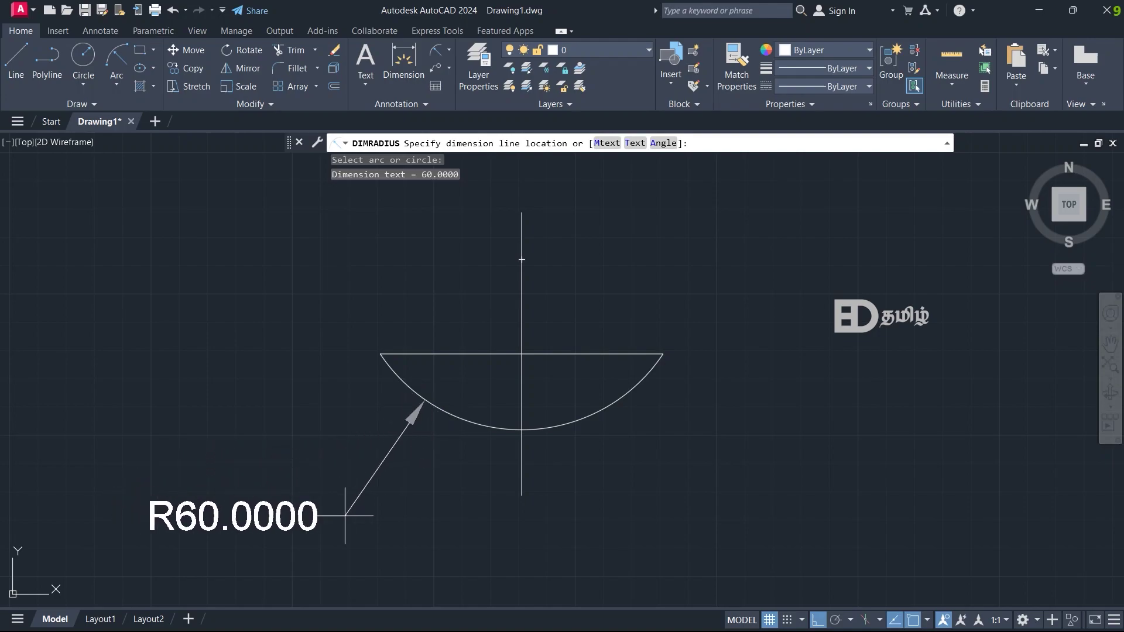
{"action": "left_click", "coordinate": [375, 516]}
- Delete the radius-60 arc together with its radius dimension, keeping the two crossing lines
{"action": "left_click", "coordinate": [477, 479]}
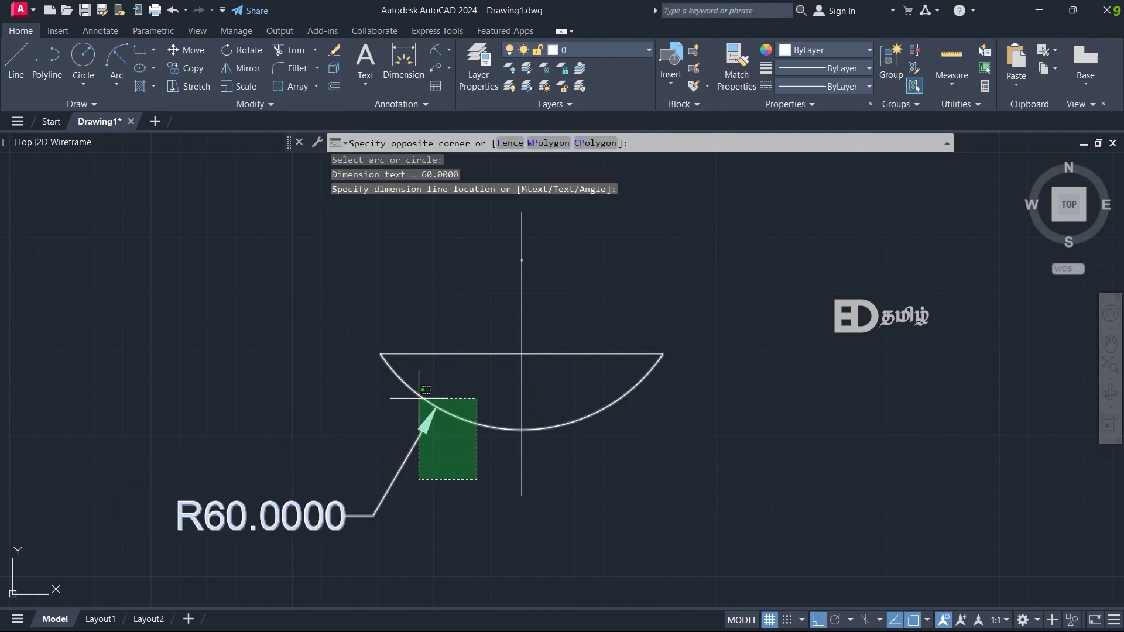
{"action": "left_click", "coordinate": [398, 392]}
{"action": "key", "text": "Delete"}
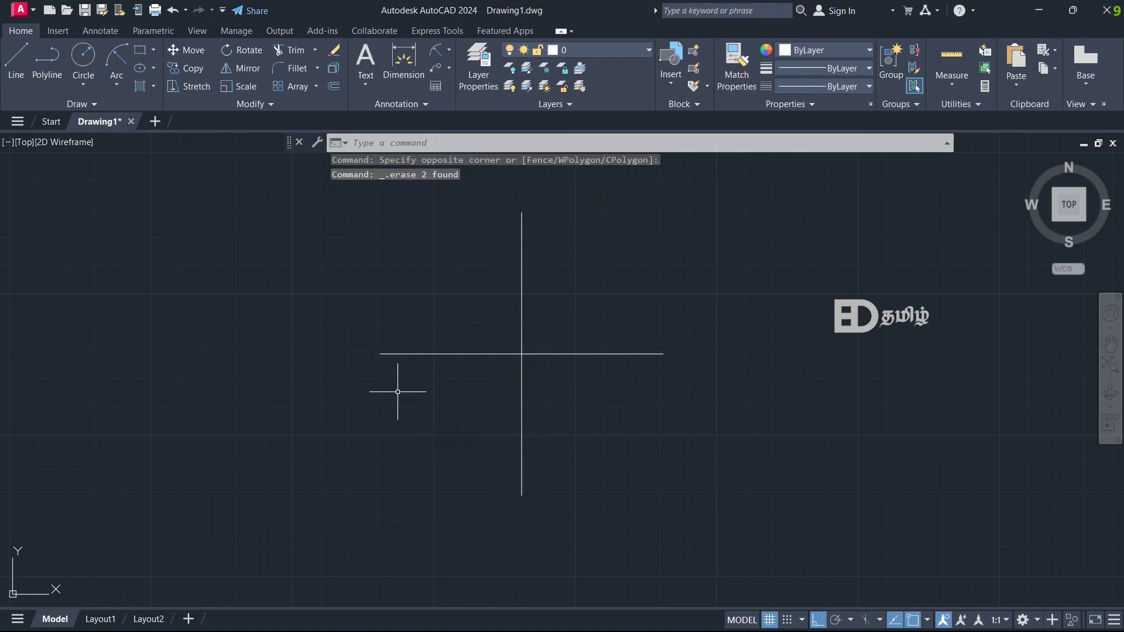
- Draw a Center, Start, End arc centred on the lines' intersection, from the horizontal line's right endpoint to its left endpoint
{"action": "left_click", "coordinate": [110, 83]}
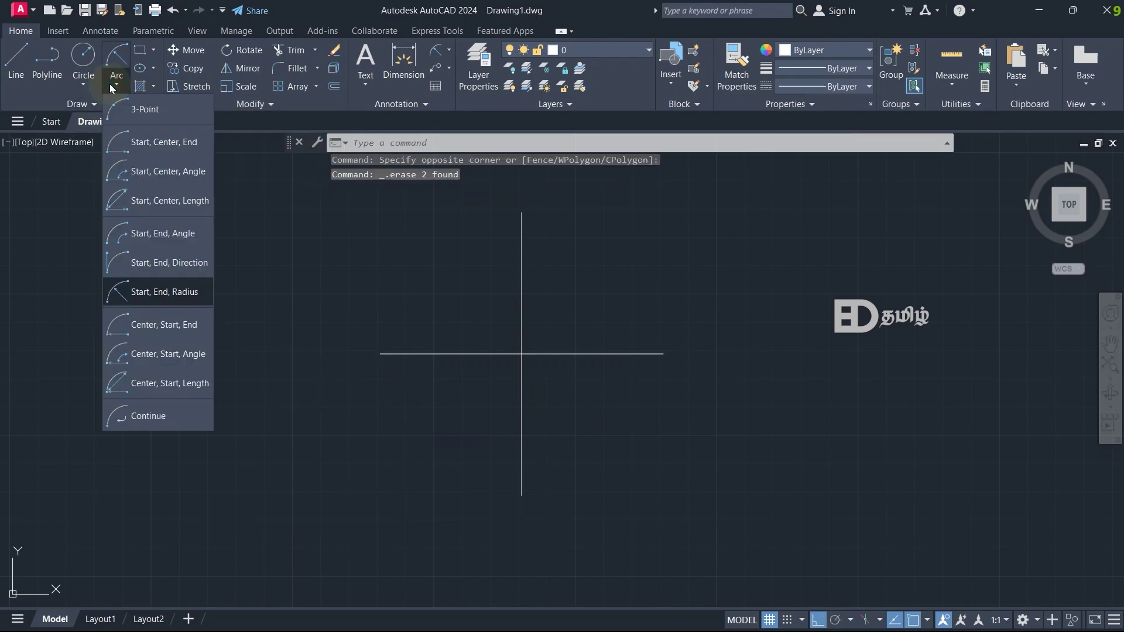
{"action": "left_click", "coordinate": [136, 329]}
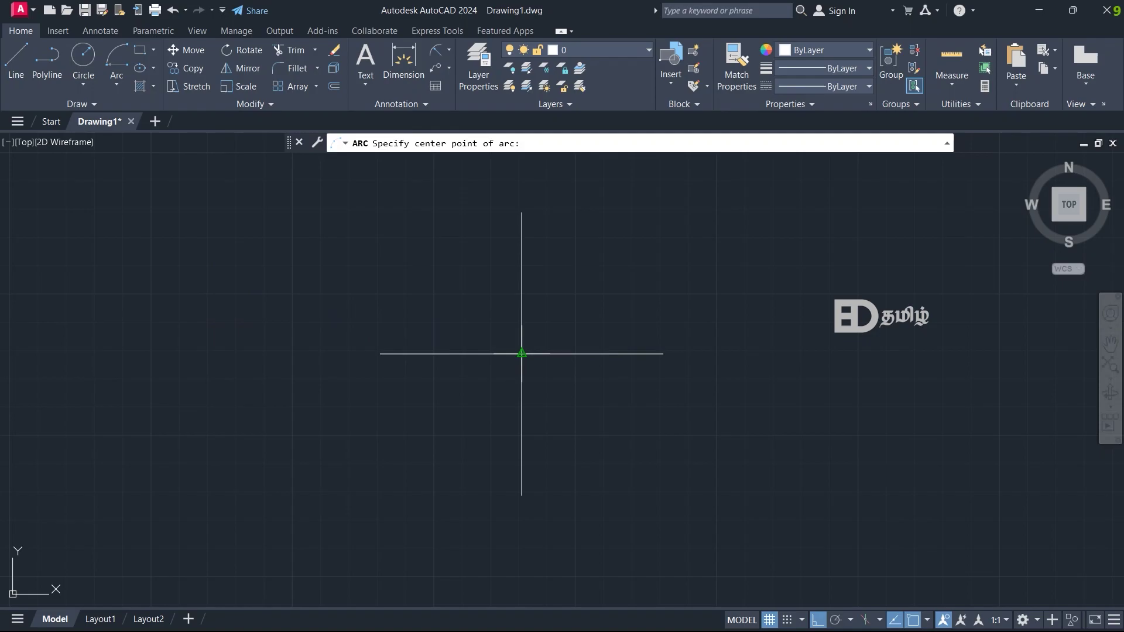
{"action": "left_click", "coordinate": [116, 82]}
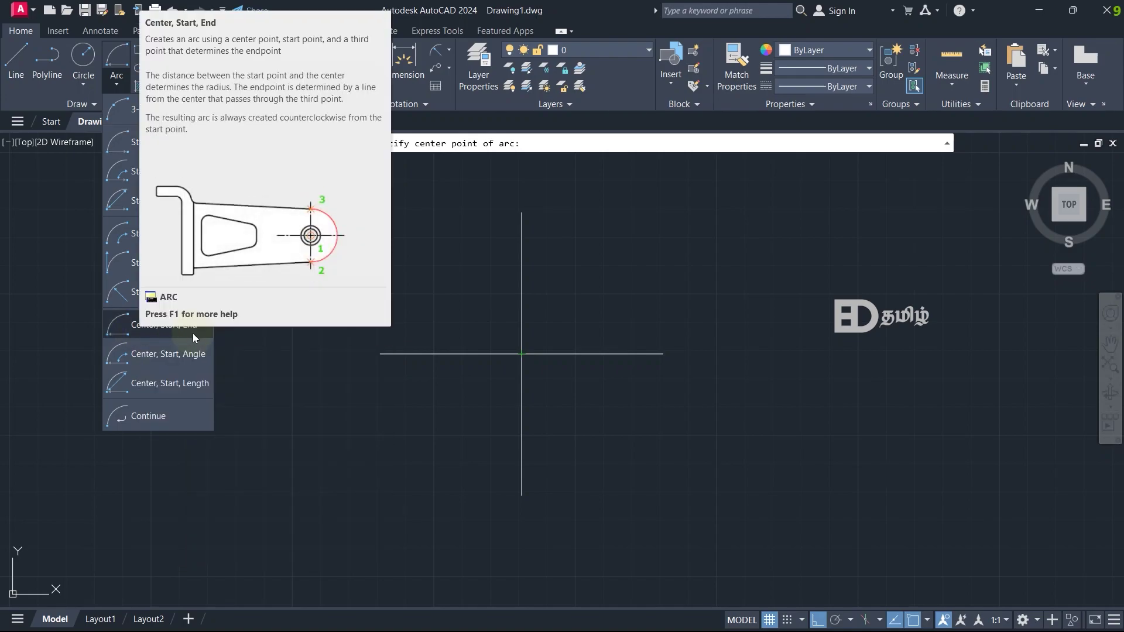
{"action": "left_click", "coordinate": [142, 326]}
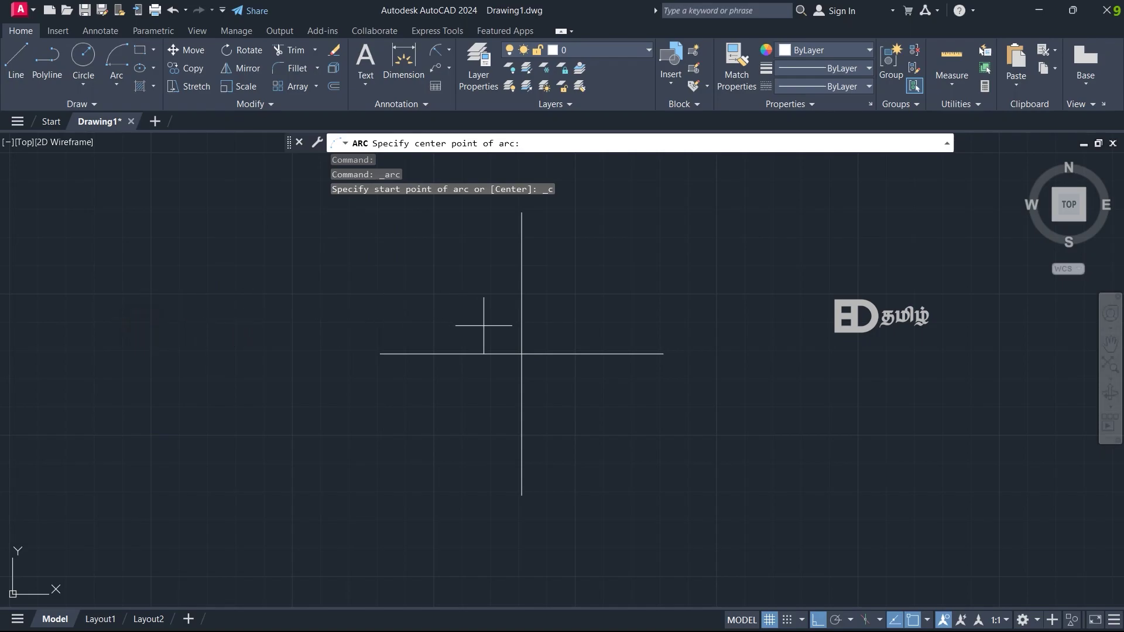
{"action": "left_click", "coordinate": [522, 354]}
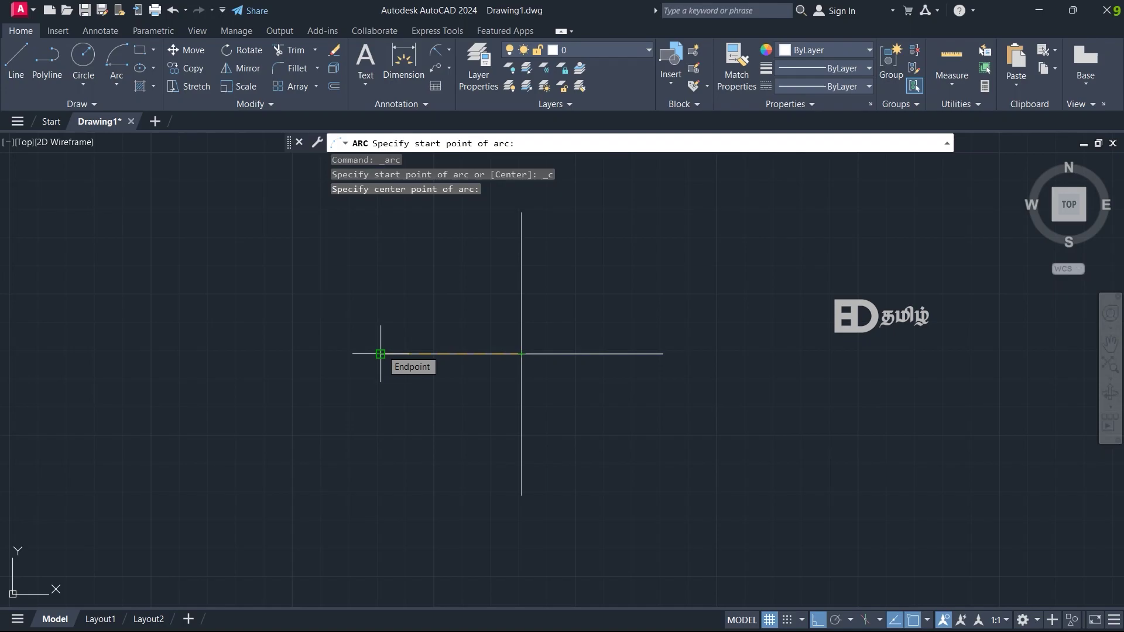
{"action": "left_click", "coordinate": [663, 354]}
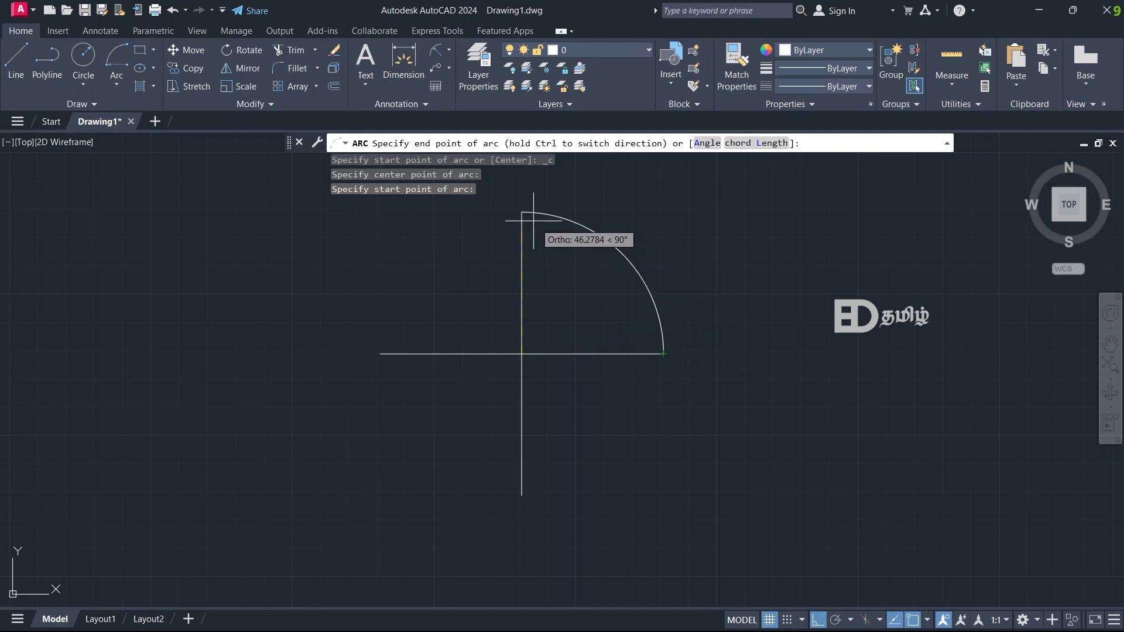
{"action": "left_click", "coordinate": [380, 354]}
- Delete the upper semicircular arc, keeping the two crossing lines
{"action": "left_click", "coordinate": [424, 314]}
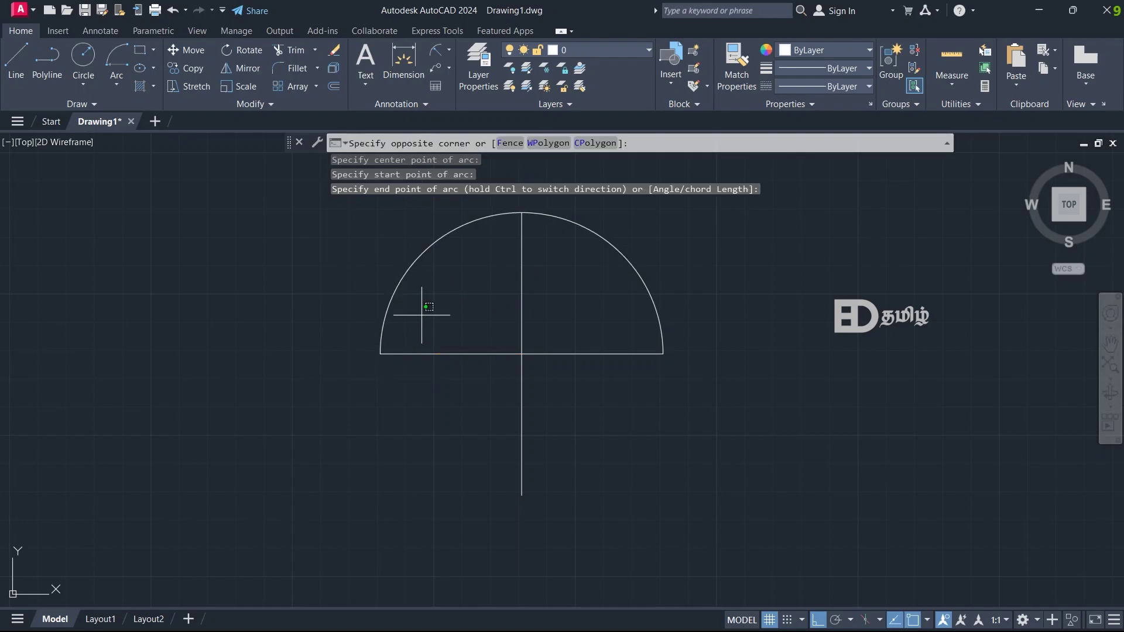
{"action": "left_click", "coordinate": [324, 281]}
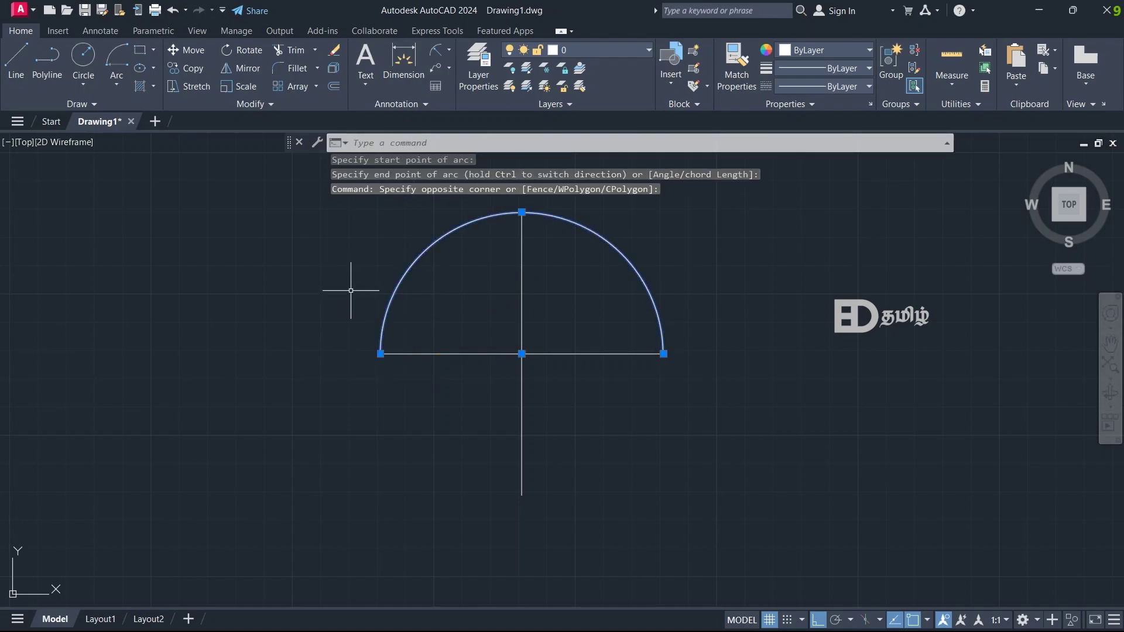
{"action": "key", "text": "Delete"}
- Draw a Center, Start, End arc centred on the lines' intersection, from the horizontal line's left endpoint to its right endpoint
{"action": "left_click", "coordinate": [116, 85]}
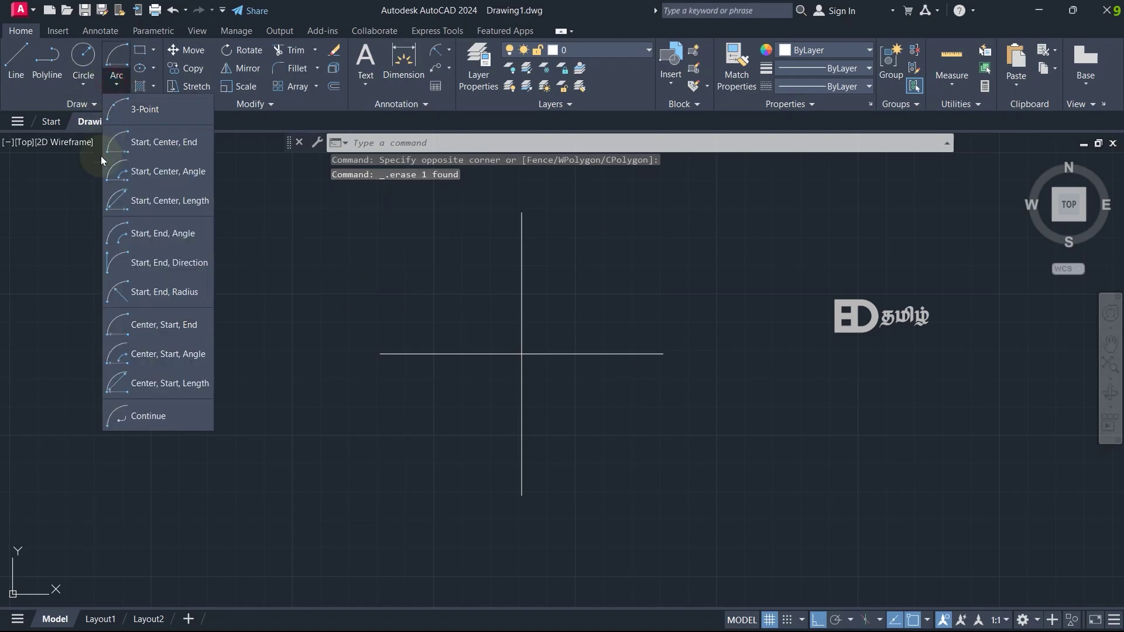
{"action": "left_click", "coordinate": [168, 326]}
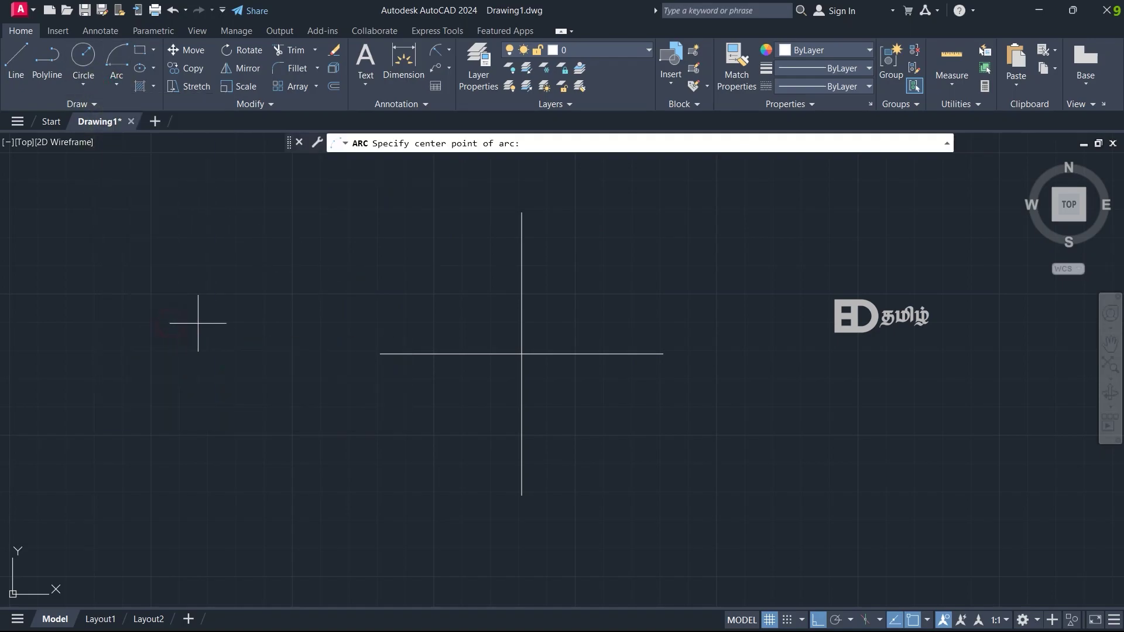
{"action": "left_click", "coordinate": [522, 354]}
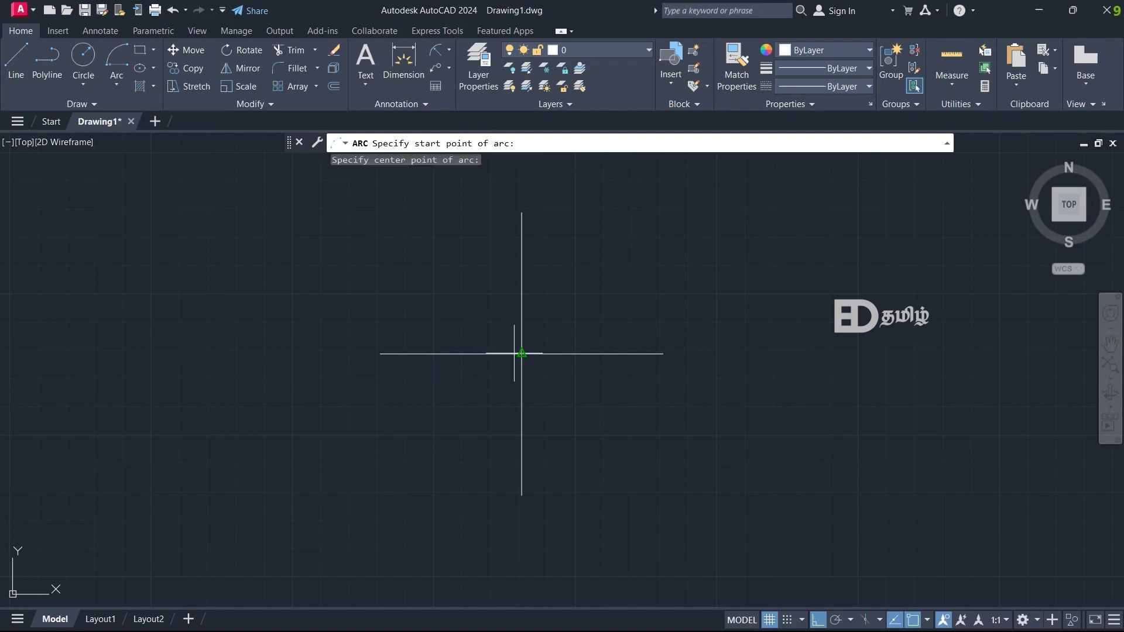
{"action": "left_click", "coordinate": [380, 353]}
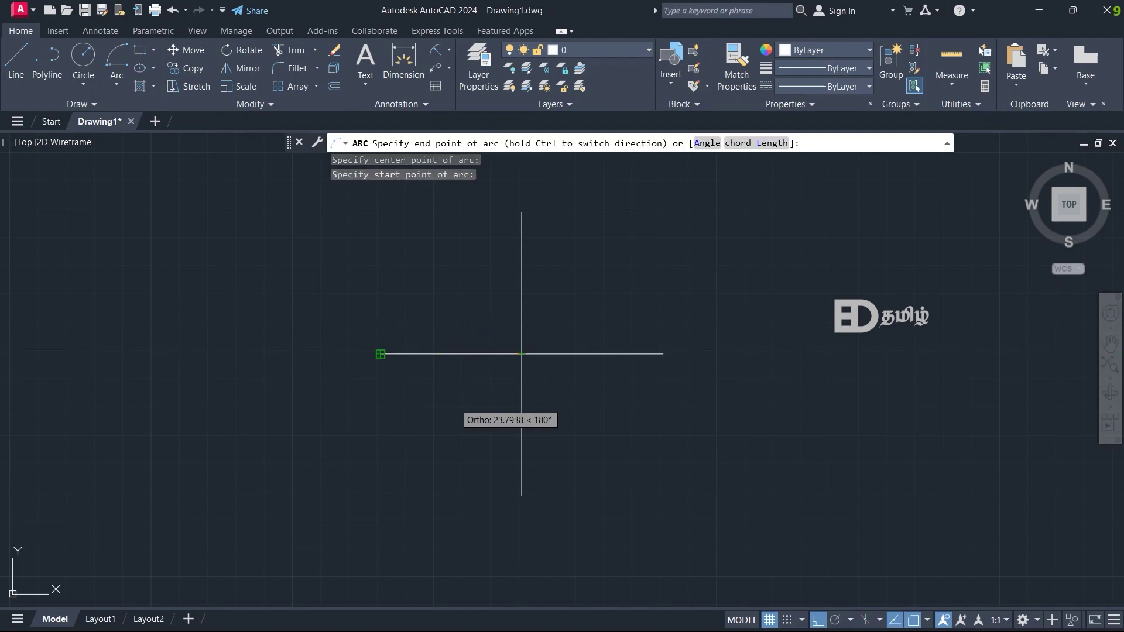
{"action": "left_click", "coordinate": [663, 354]}
- Delete the lower semicircular arc, keeping the two crossing lines
{"action": "left_click_drag", "start_coordinate": [673, 447], "coordinate": [598, 413]}
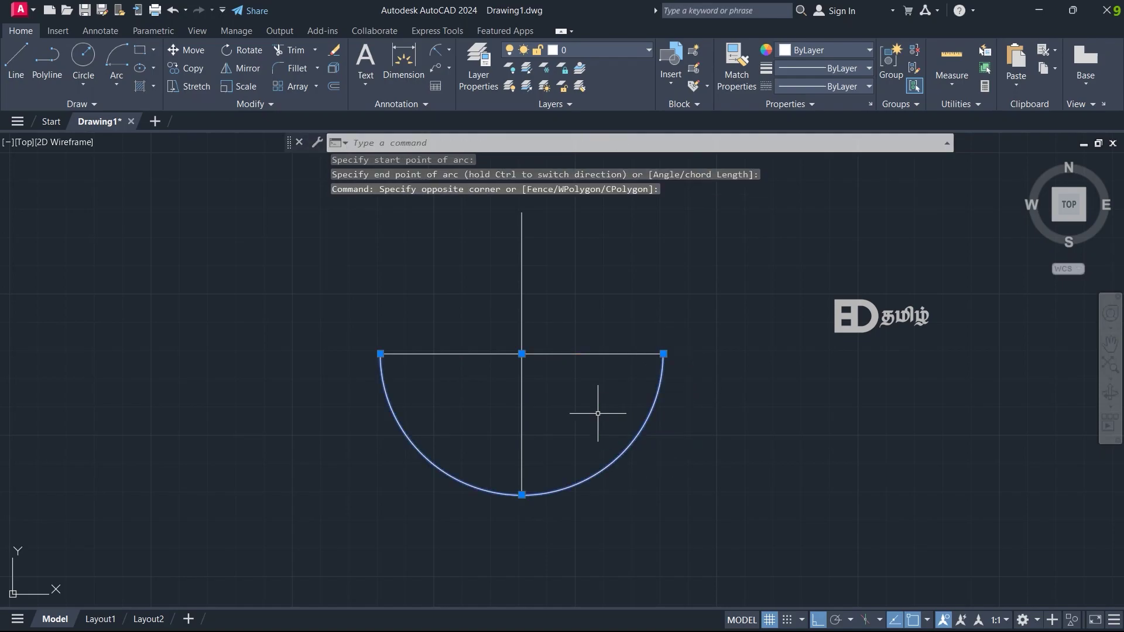
{"action": "key", "text": "Delete"}
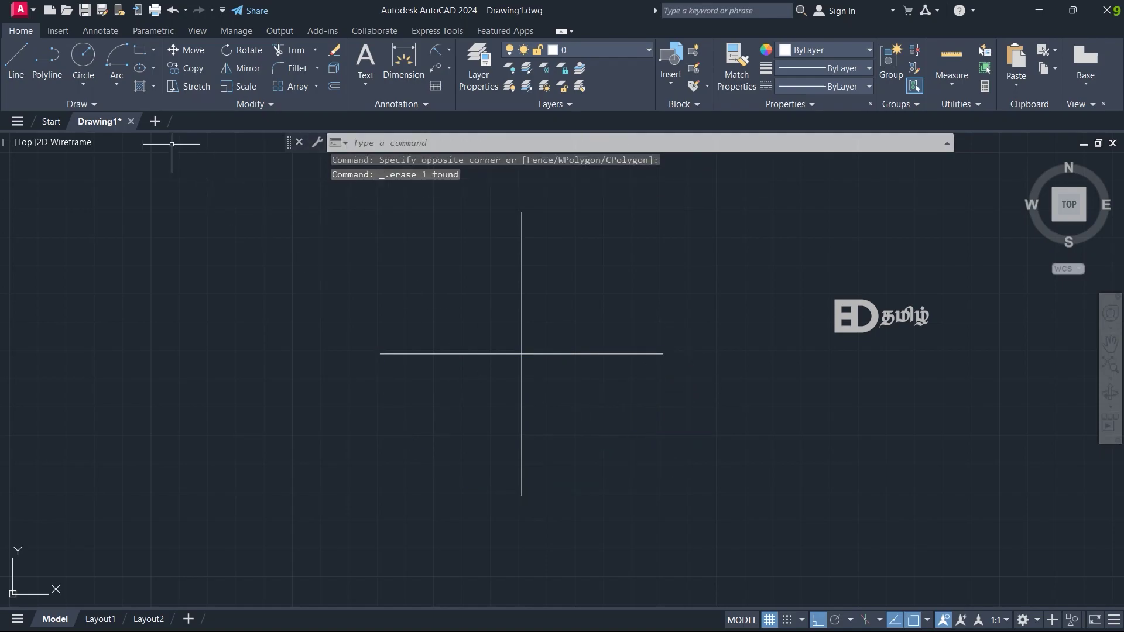
- Draw a Center, Start, Angle arc centred on the lines' intersection, starting at the horizontal line's left endpoint, with a 45° included angle
{"action": "left_click", "coordinate": [114, 84]}
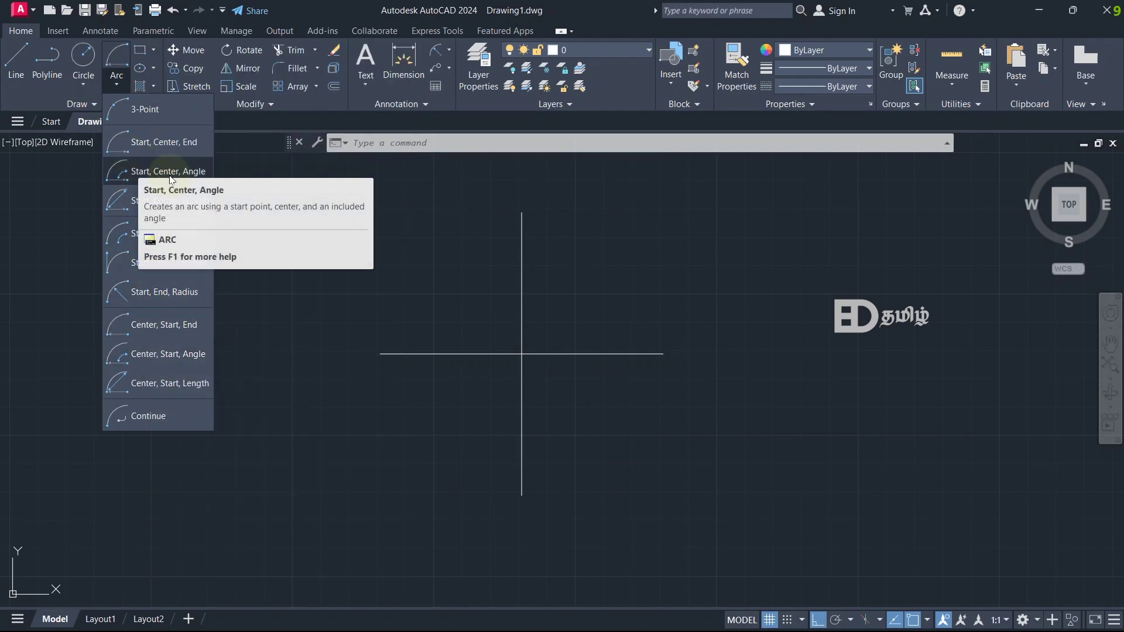
{"action": "left_click", "coordinate": [150, 359]}
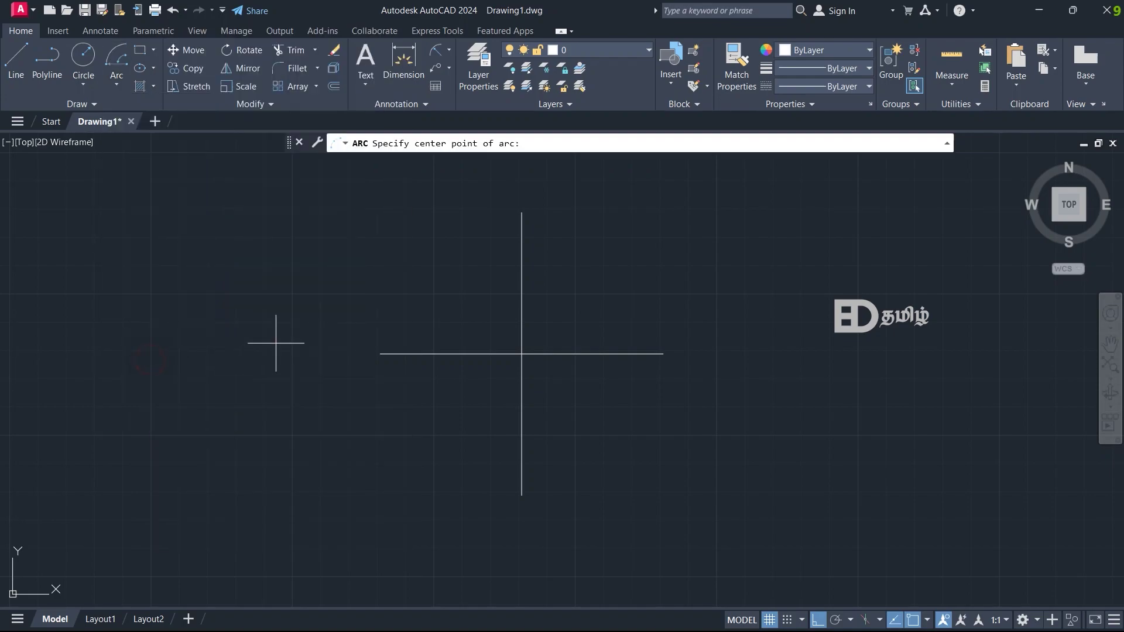
{"action": "left_click", "coordinate": [522, 354]}
{"action": "left_click", "coordinate": [381, 353]}
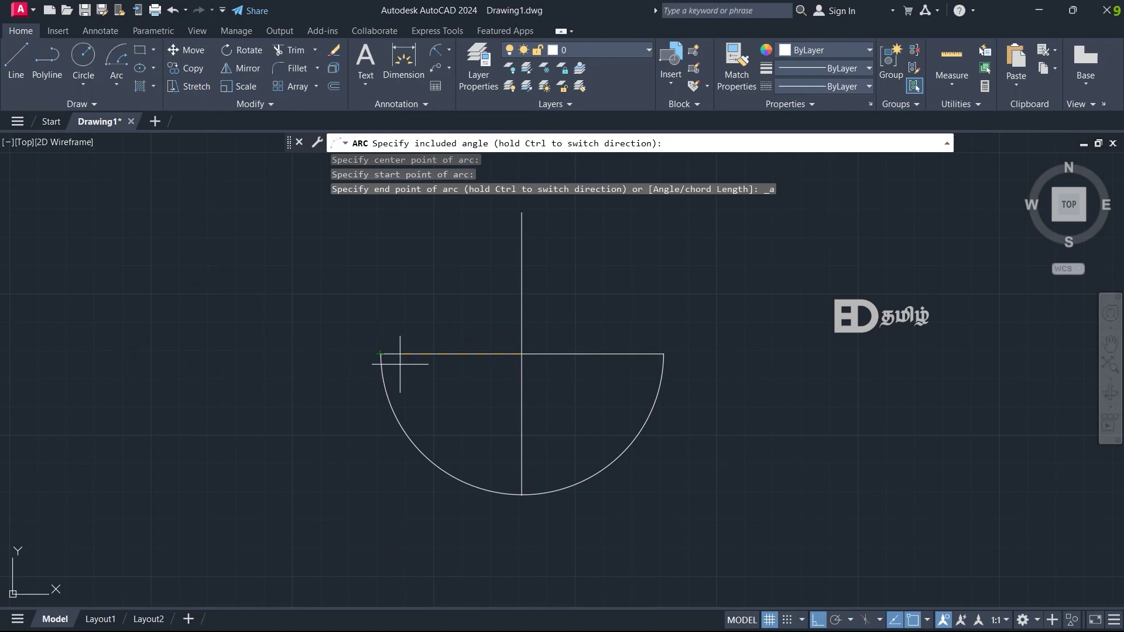
{"action": "key", "text": "Return"}
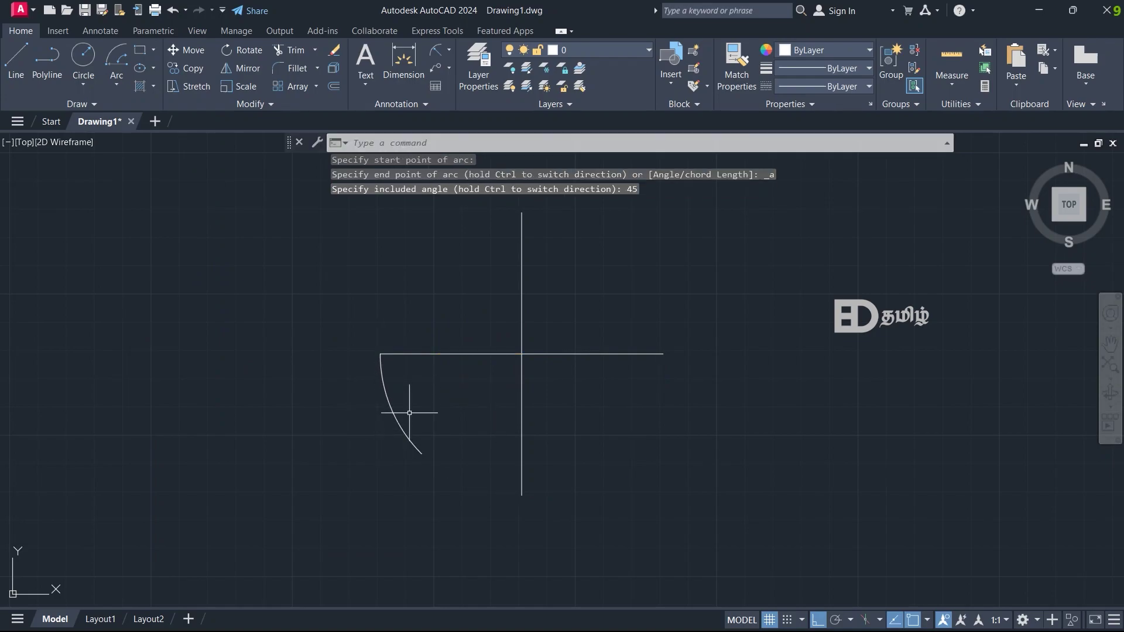
- Add an angular dimension to the arc, placed outside its curve
{"action": "left_click", "coordinate": [449, 50]}
{"action": "left_click", "coordinate": [466, 134]}
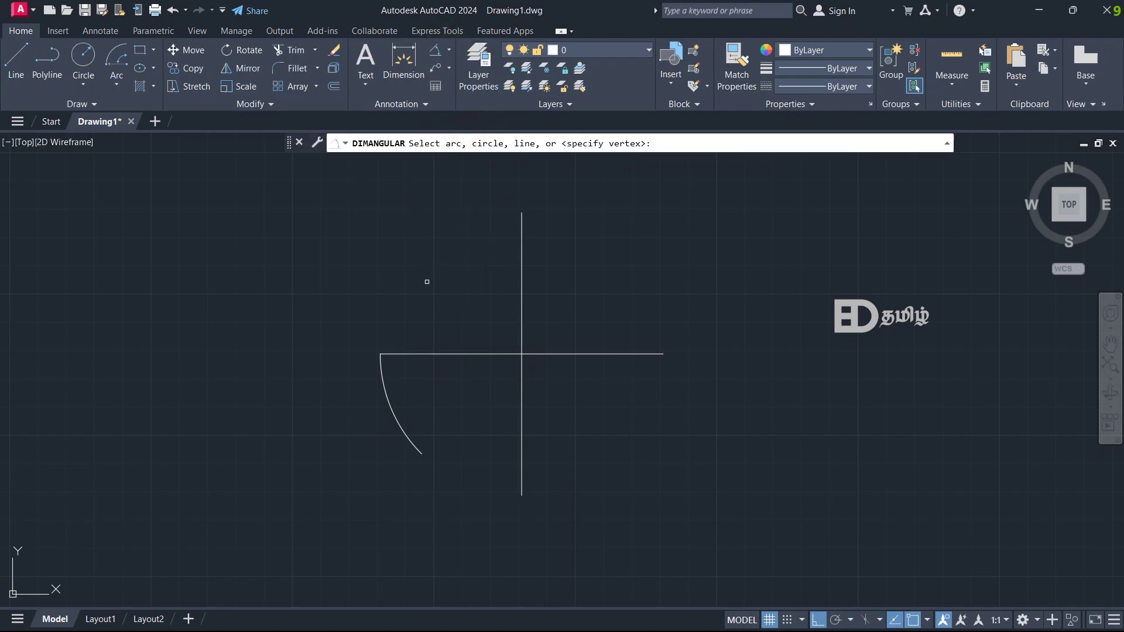
{"action": "left_click", "coordinate": [394, 406]}
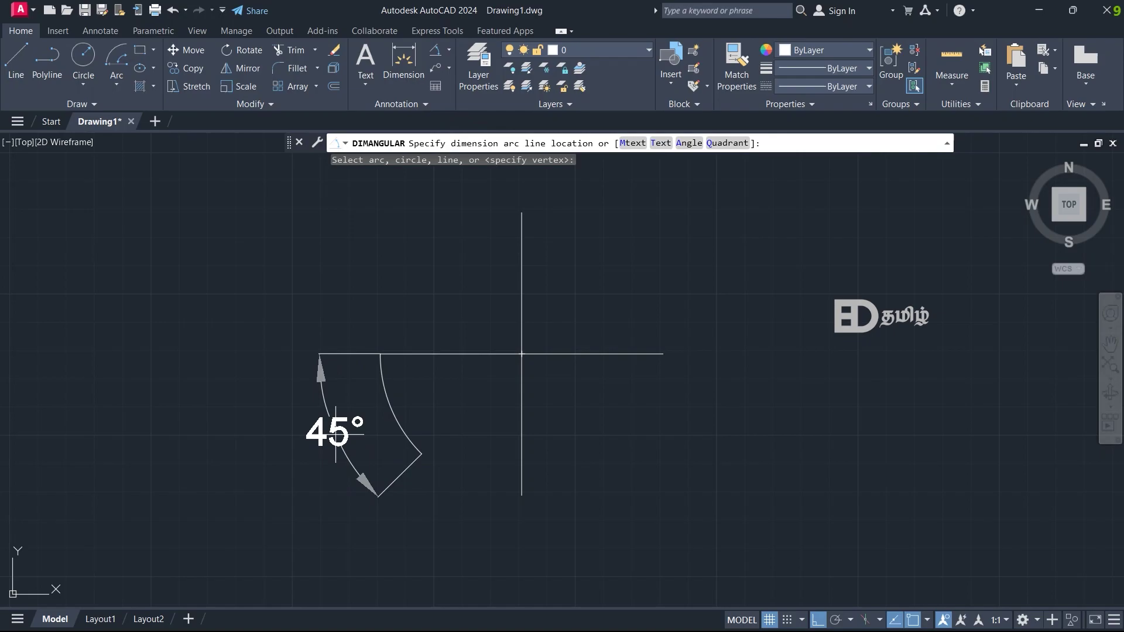
{"action": "left_click", "coordinate": [435, 445]}
- Delete the 45° arc together with its angular dimension, keeping the two crossing lines
{"action": "left_click", "coordinate": [446, 468]}
{"action": "left_click", "coordinate": [226, 432]}
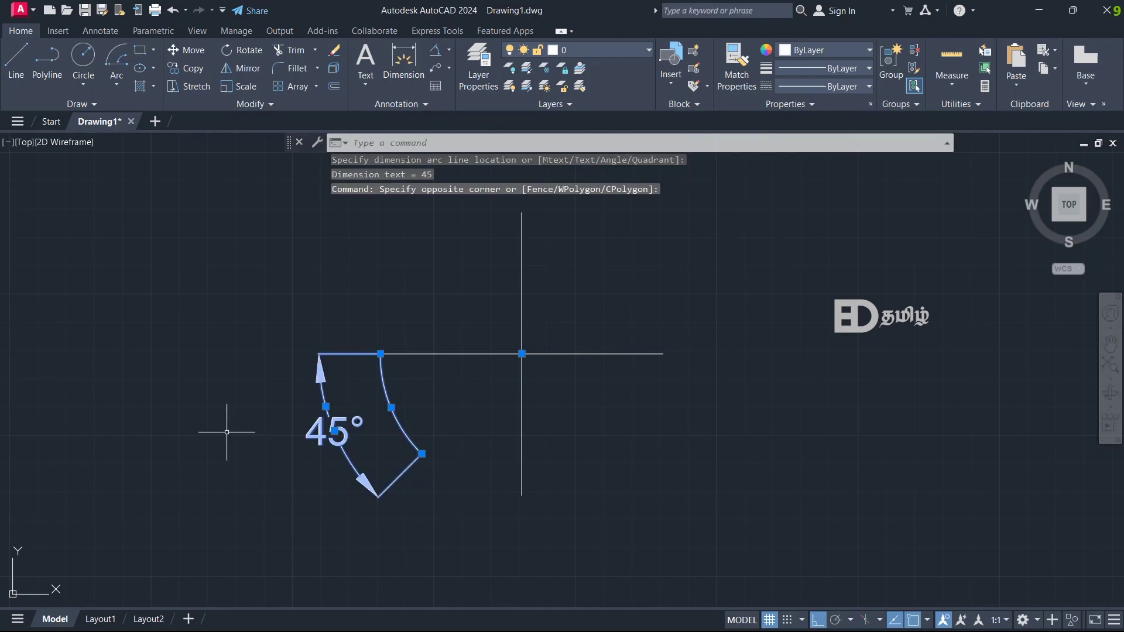
{"action": "key", "text": "Delete"}
- Draw a Center, Start, Length arc centred on the lines' intersection, starting at the horizontal line's right endpoint, with a chord length of 50
{"action": "left_click", "coordinate": [117, 88]}
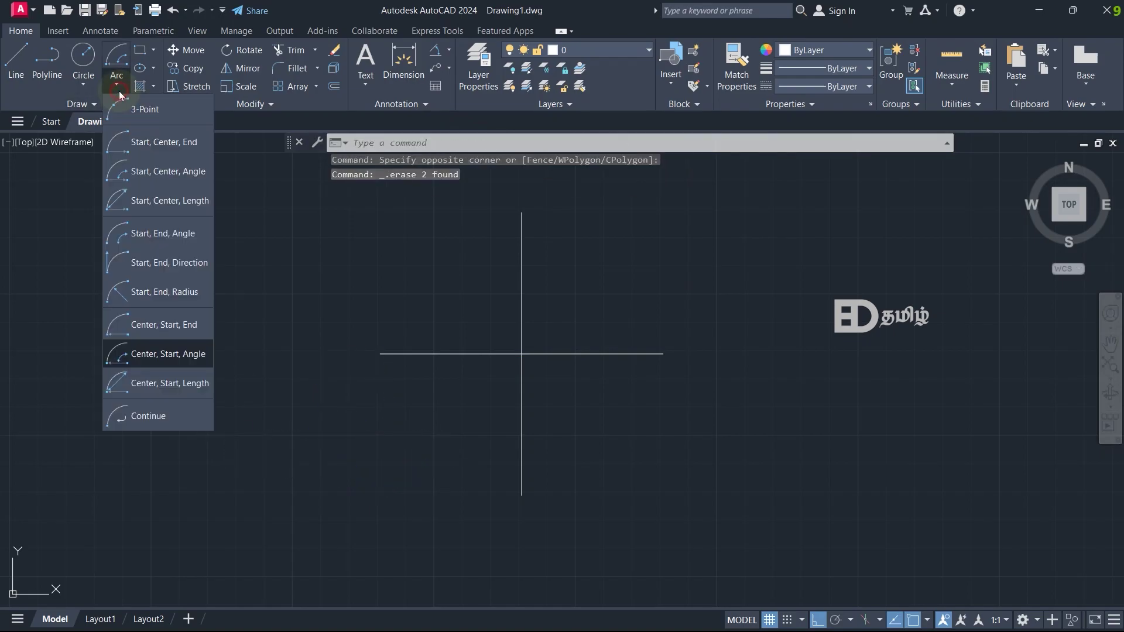
{"action": "left_click", "coordinate": [163, 390]}
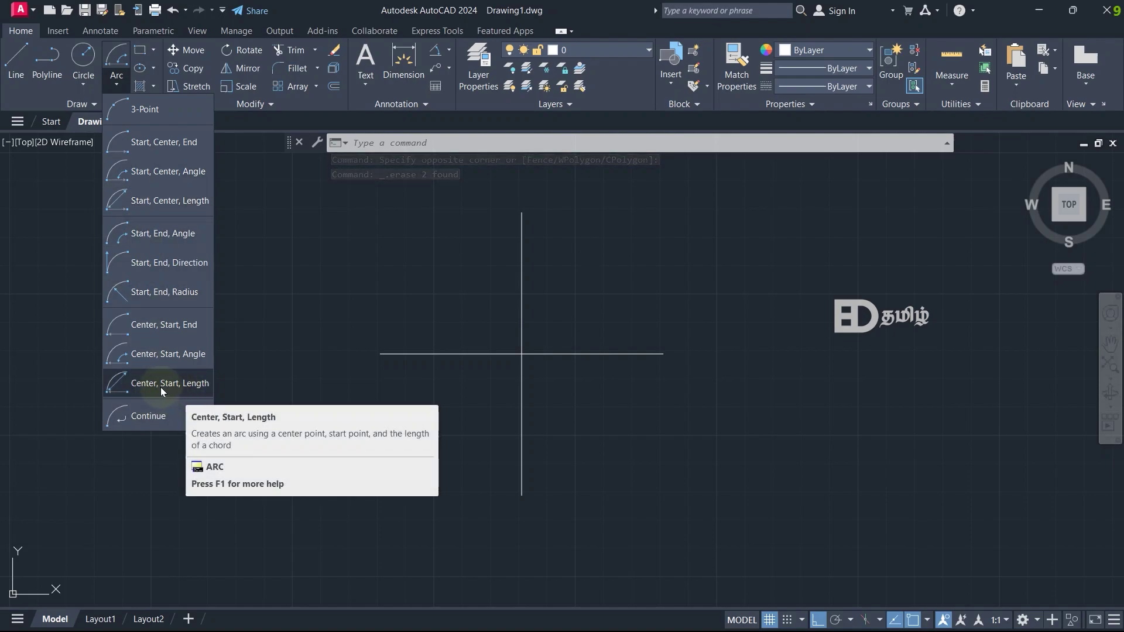
{"action": "left_click", "coordinate": [160, 388]}
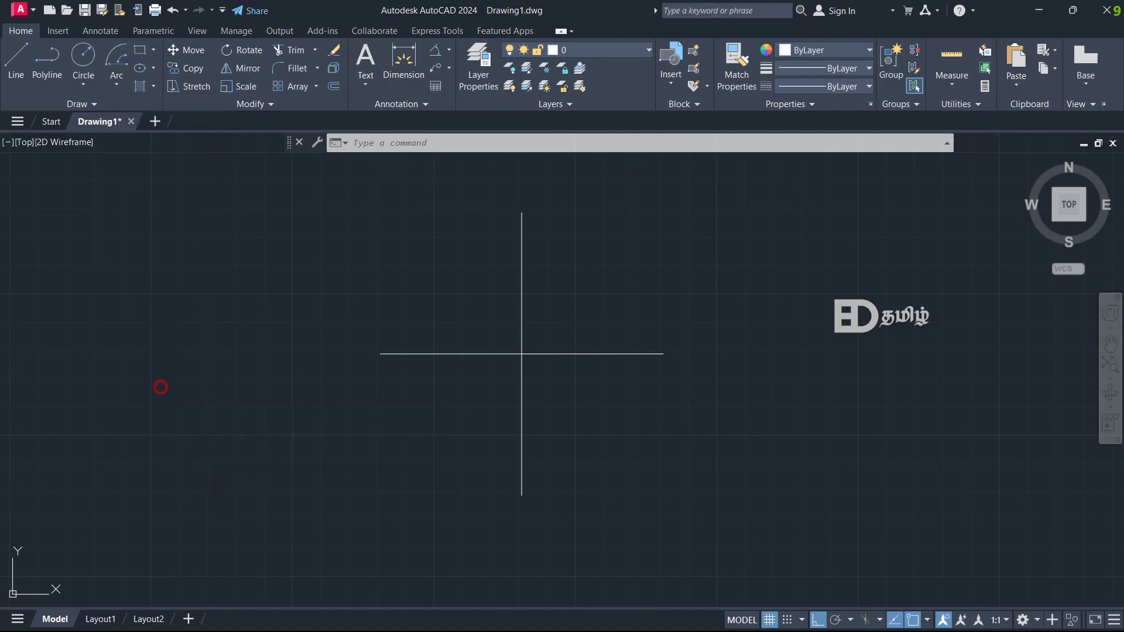
{"action": "left_click", "coordinate": [521, 354]}
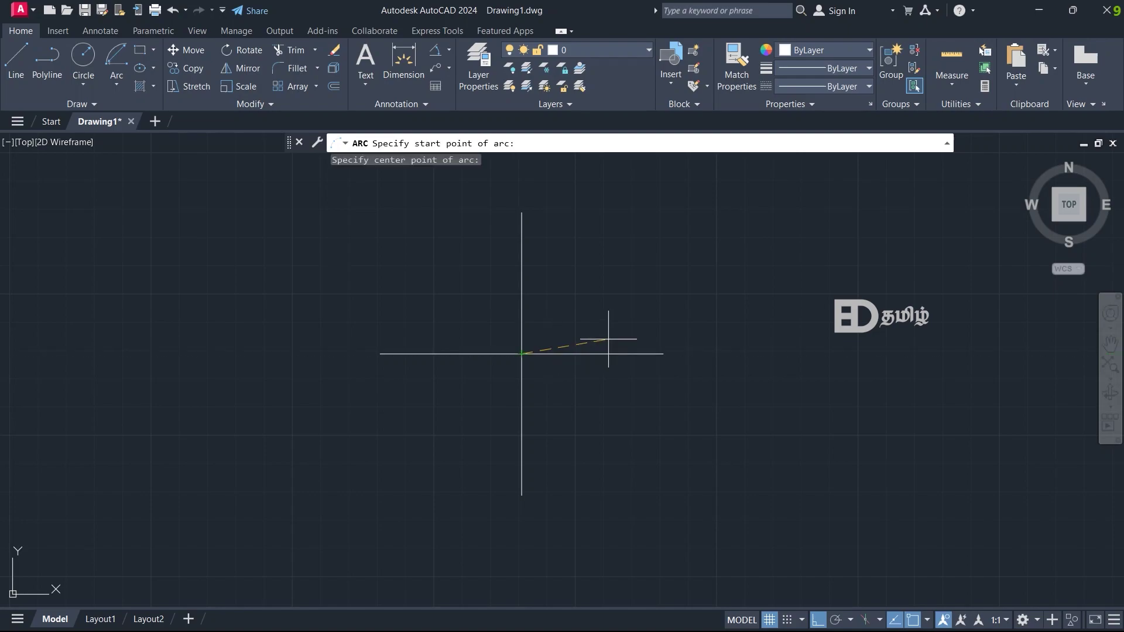
{"action": "left_click", "coordinate": [663, 354]}
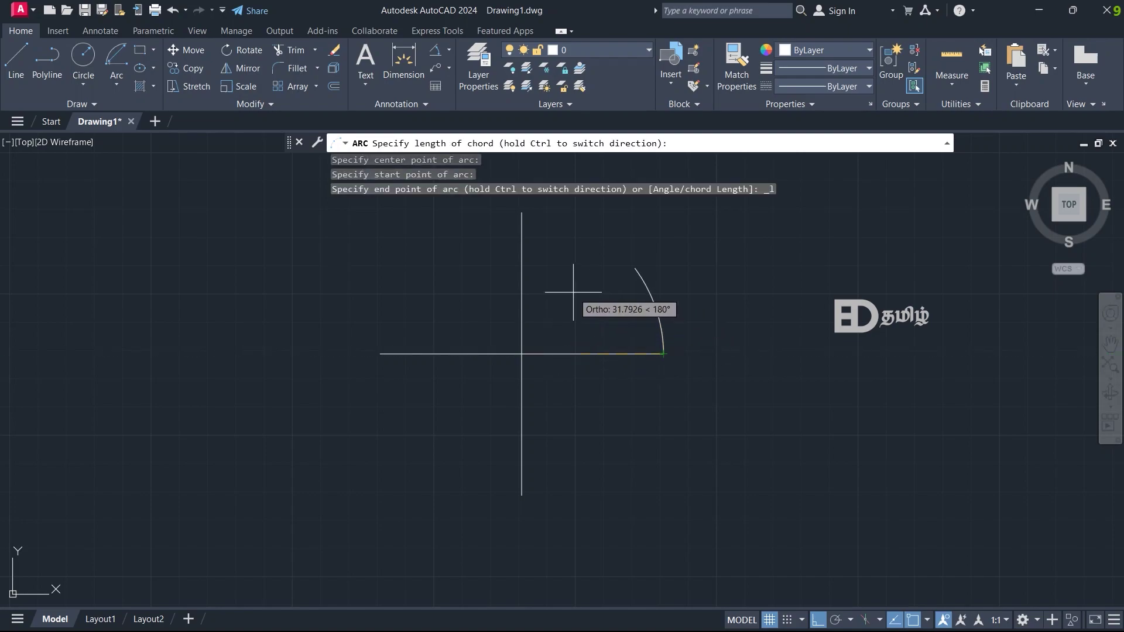
{"action": "key", "text": "Return"}
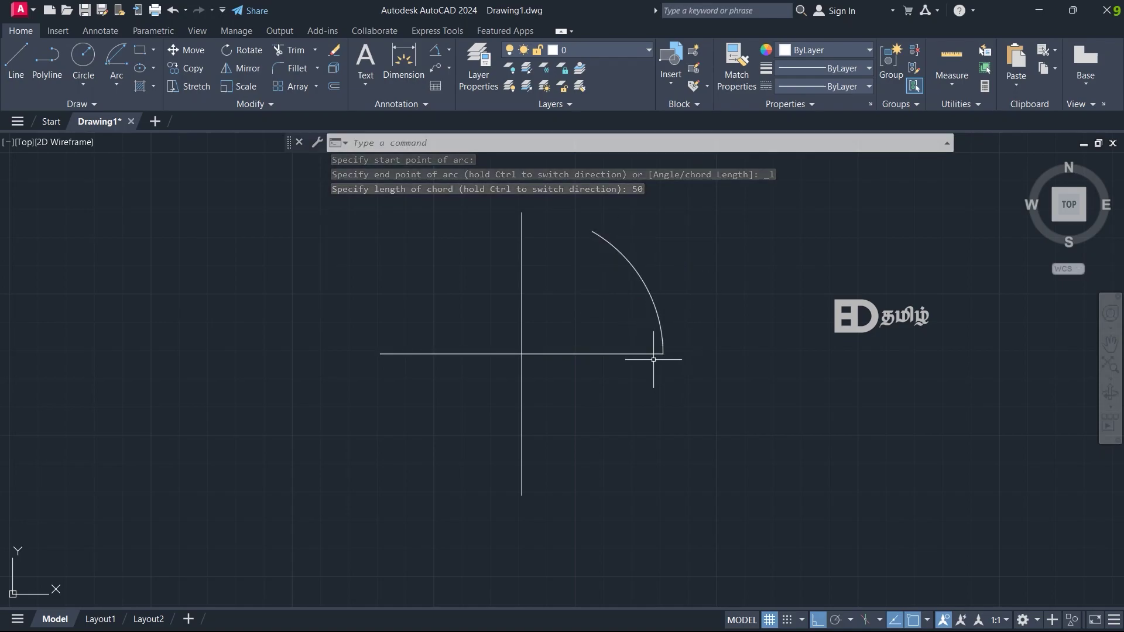
- Add an aligned dimension across the arc's chord, from its upper endpoint to its lower endpoint, placed outside the curve
{"action": "left_click", "coordinate": [450, 52]}
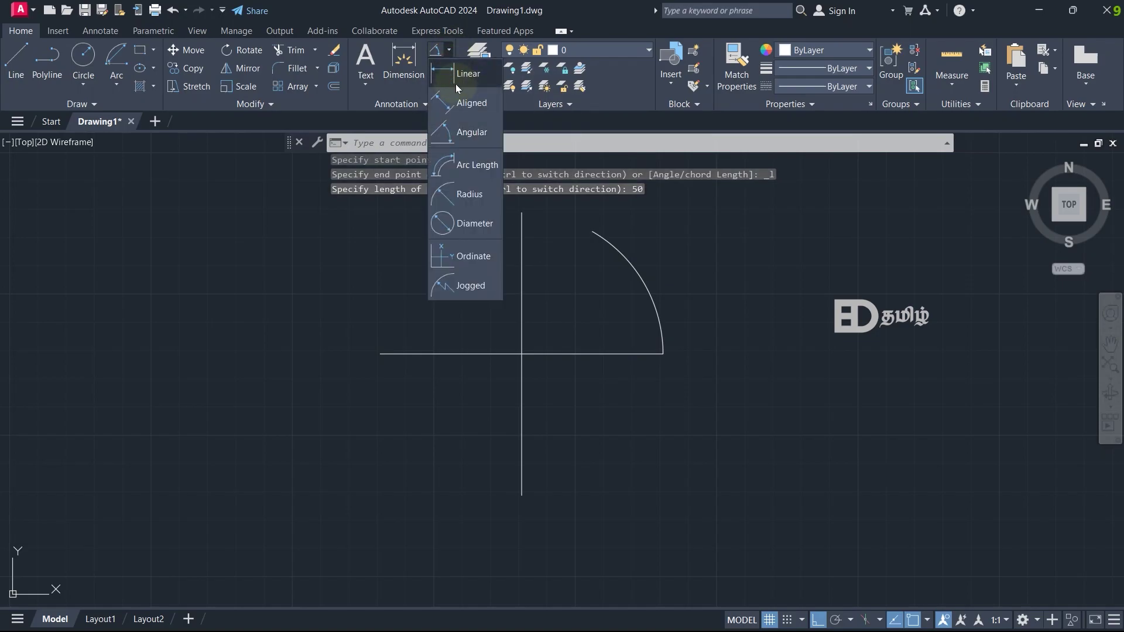
{"action": "left_click", "coordinate": [489, 107]}
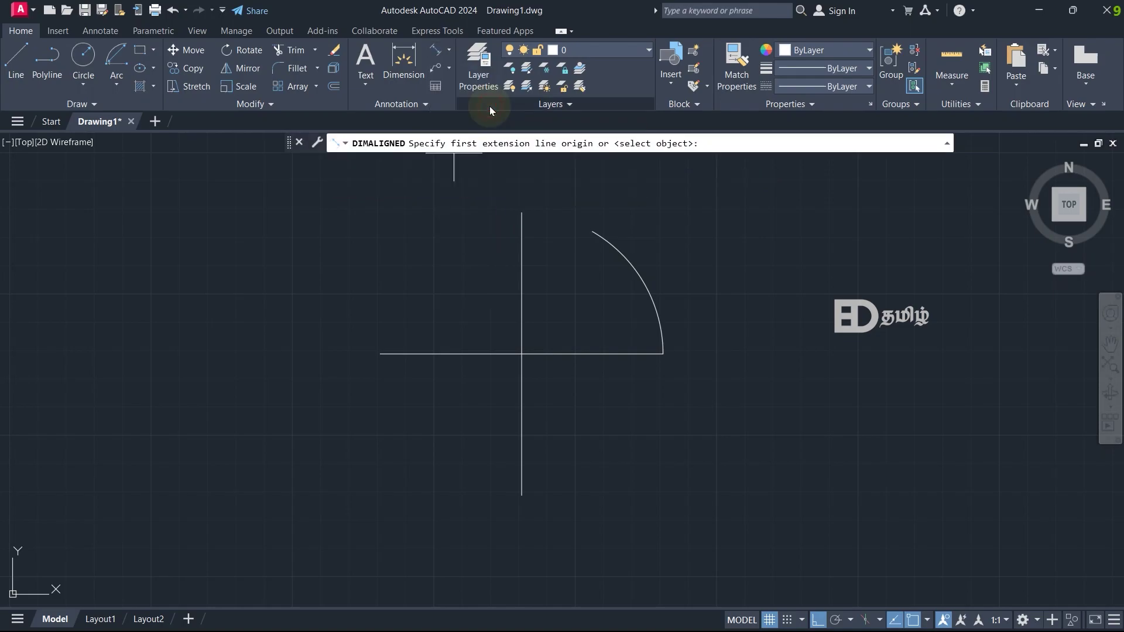
{"action": "left_click", "coordinate": [592, 232]}
{"action": "left_click", "coordinate": [664, 353]}
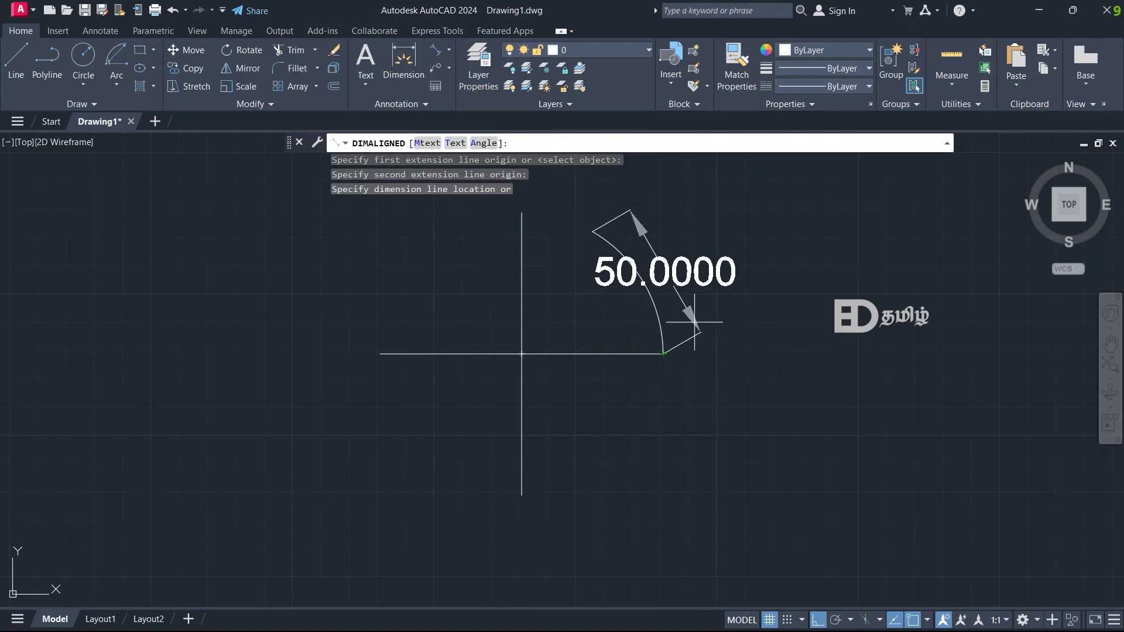
{"action": "left_click", "coordinate": [759, 280]}
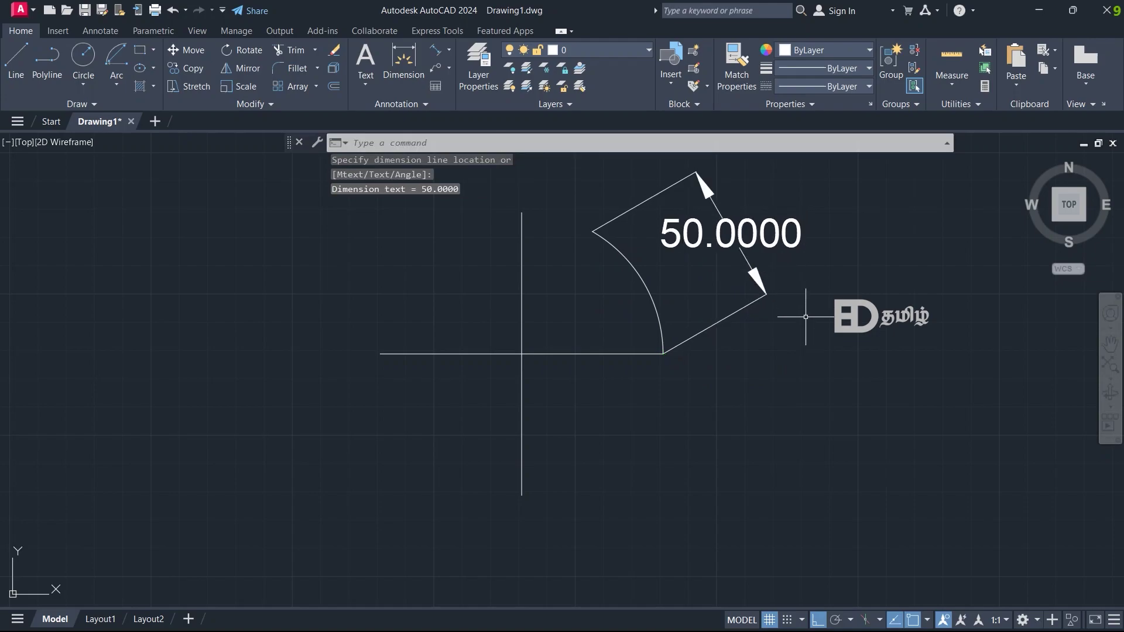
- Delete the chord-length arc together with its aligned dimension, keeping the two crossing lines
{"action": "left_click", "coordinate": [795, 338]}
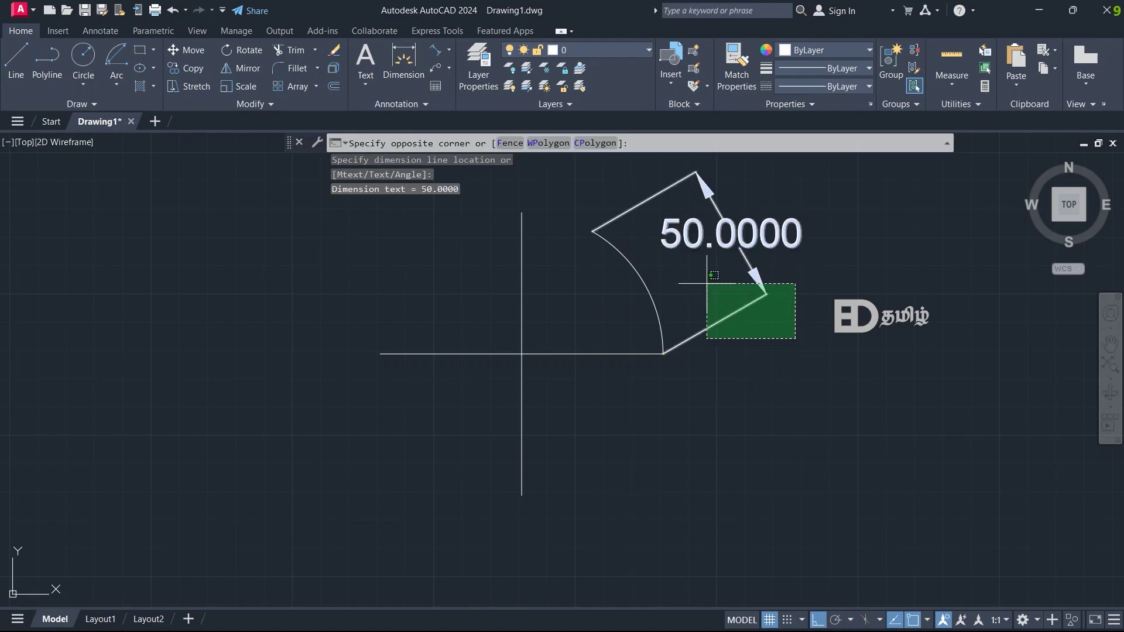
{"action": "left_click", "coordinate": [592, 193]}
{"action": "key", "text": "Delete"}
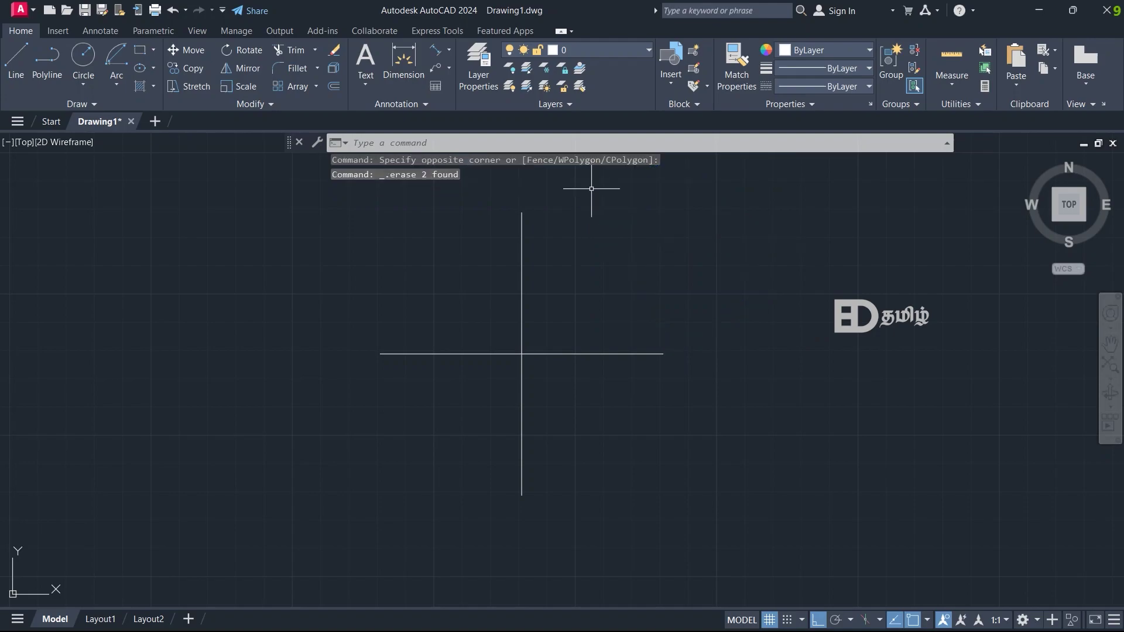
- Draw a 3-Point arc from the horizontal line's left endpoint through the vertical line's lower endpoint to the horizontal line's right endpoint
{"action": "left_click", "coordinate": [117, 82]}
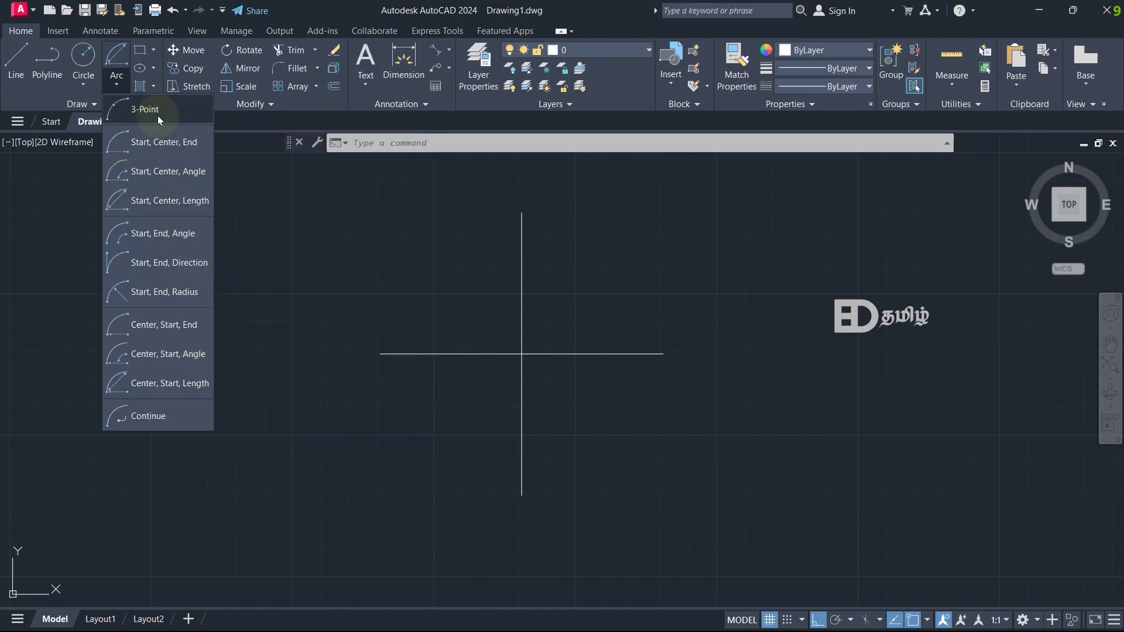
{"action": "left_click", "coordinate": [157, 117]}
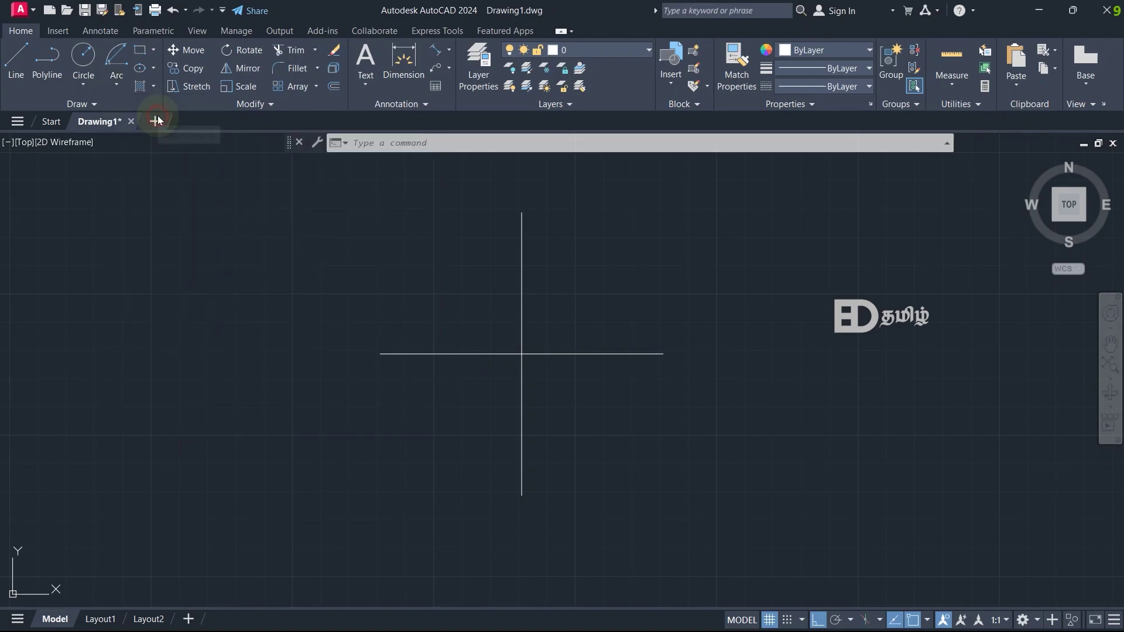
{"action": "left_click", "coordinate": [380, 354]}
{"action": "left_click", "coordinate": [522, 495]}
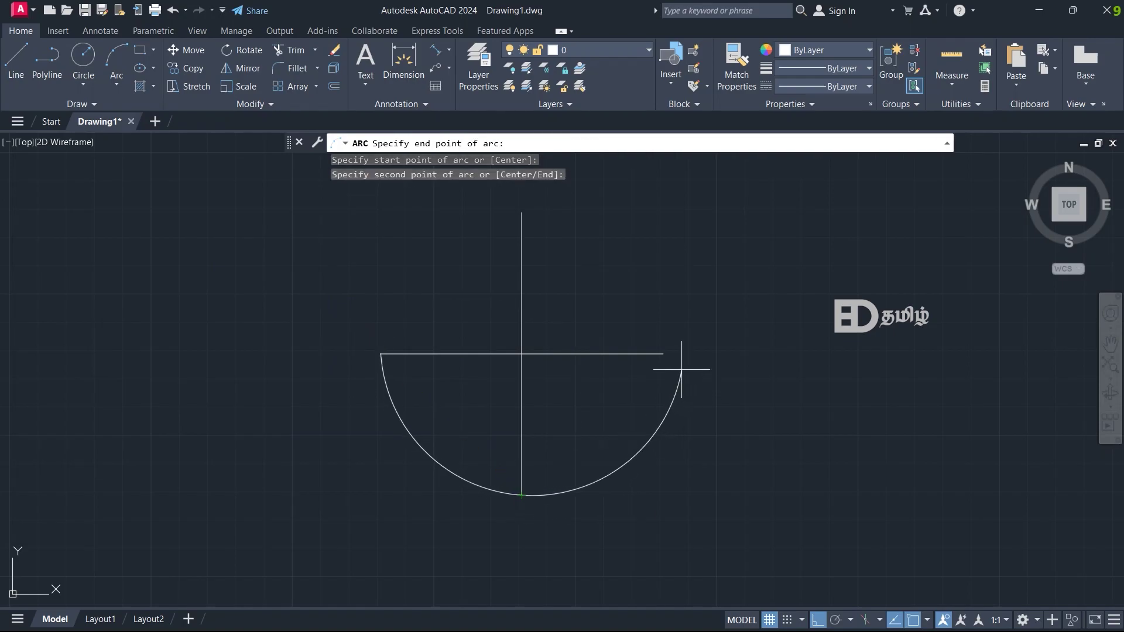
{"action": "left_click", "coordinate": [663, 354]}
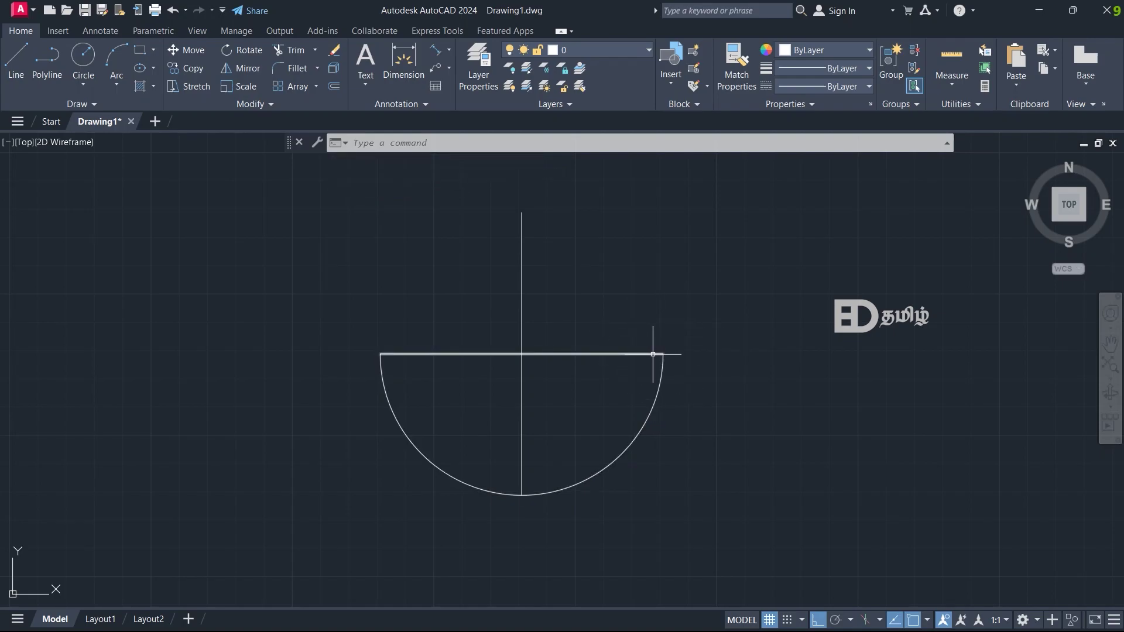
- Draw a Continue arc from the semicircle's right end to the vertical line's upper endpoint
{"action": "left_click", "coordinate": [117, 88]}
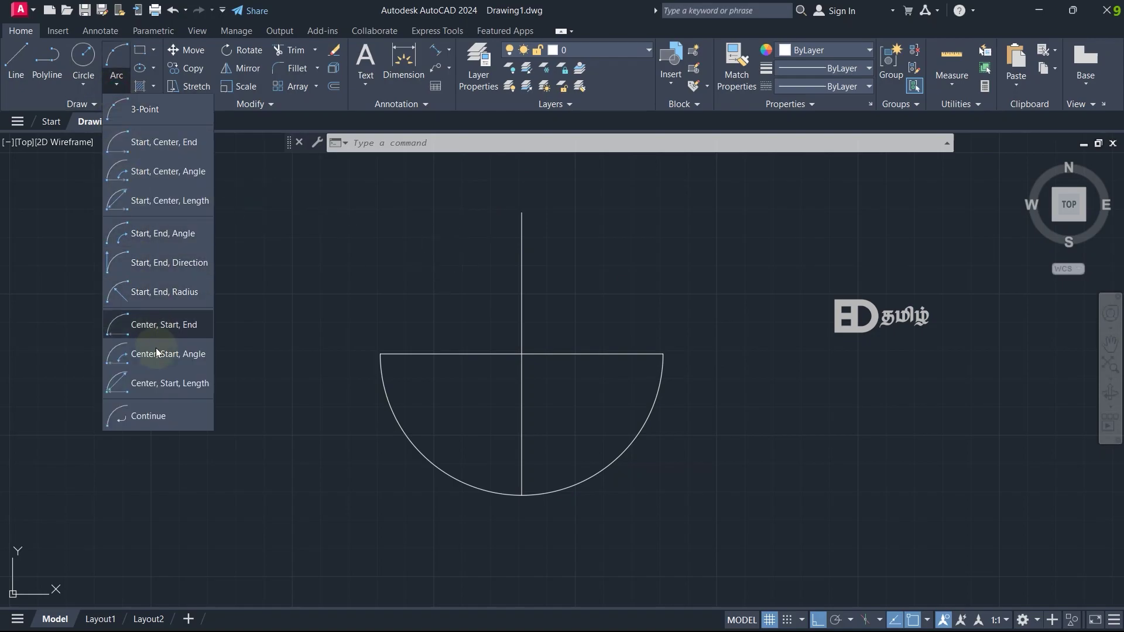
{"action": "left_click", "coordinate": [155, 417]}
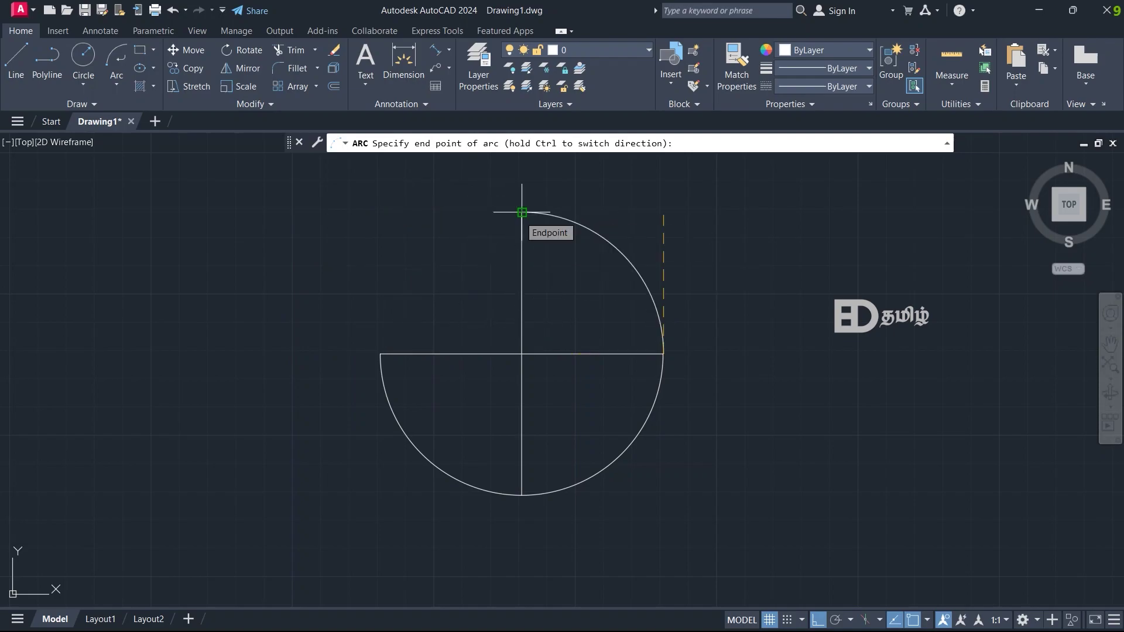
{"action": "left_click", "coordinate": [521, 212]}
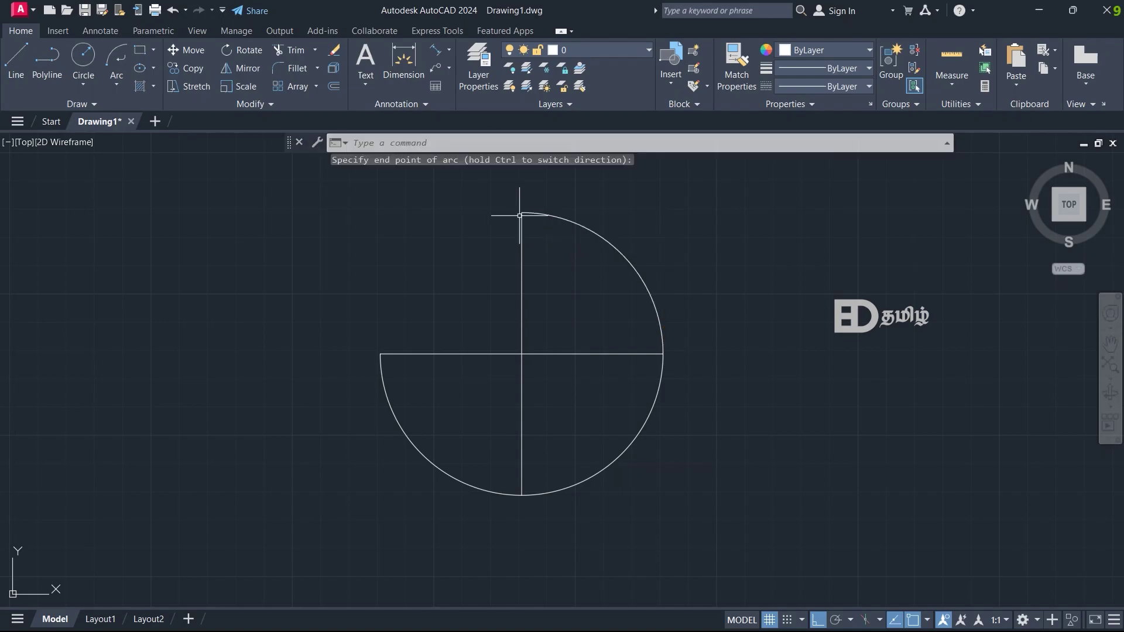